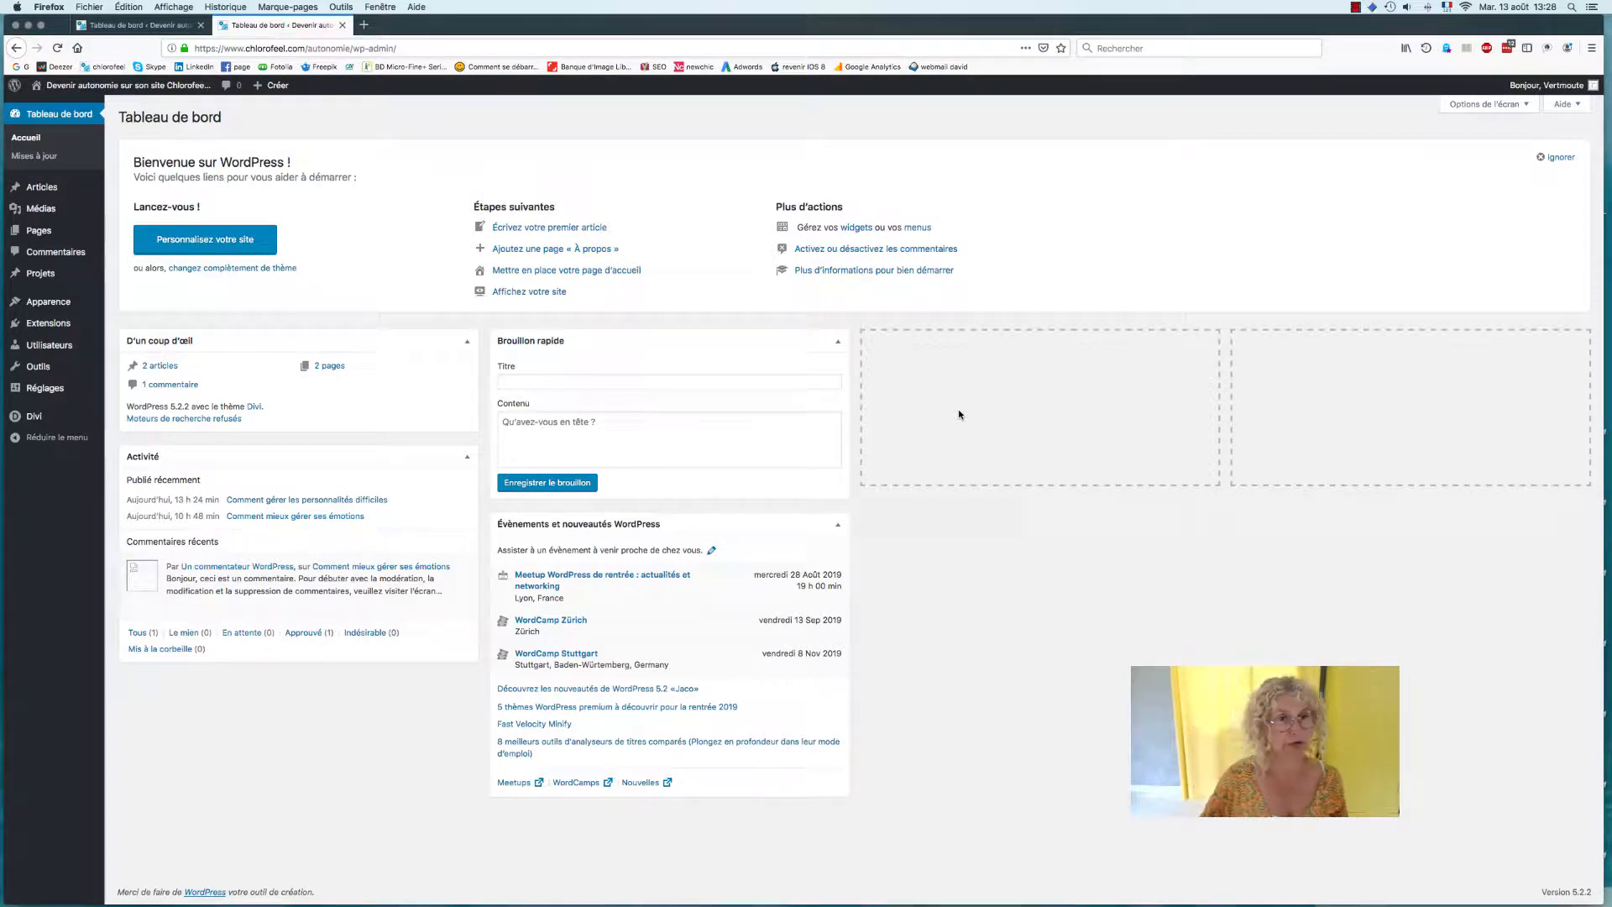
# Step: Open the existing article "Comment gérer les personnalités difficiles" from the list of articles
pyautogui.moveTo(63, 235)
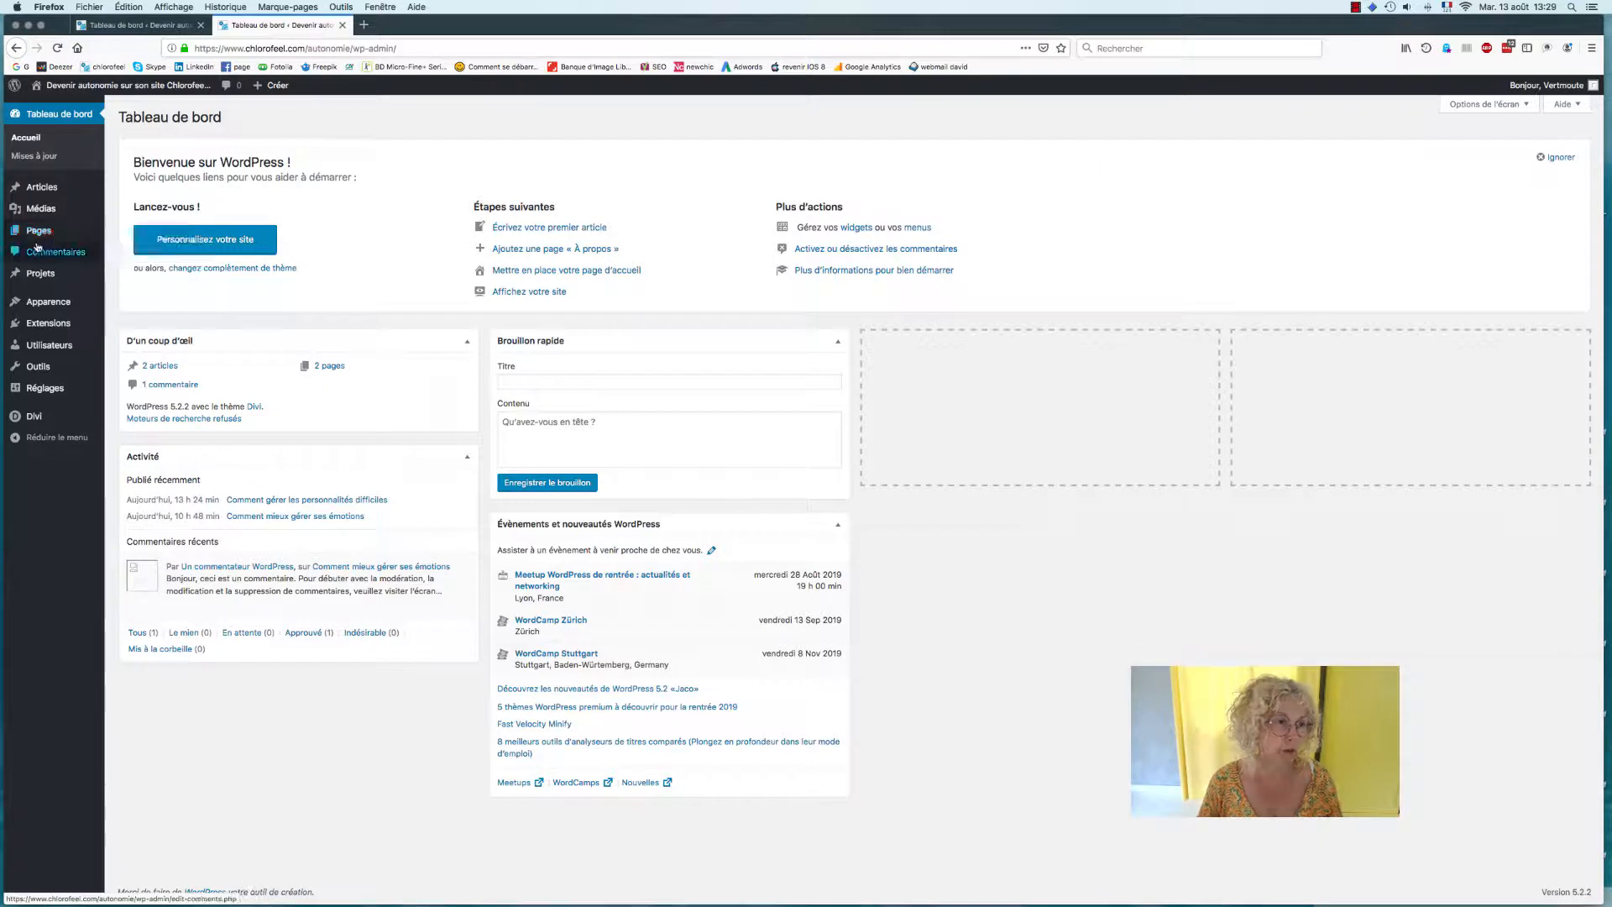
pyautogui.click(46, 190)
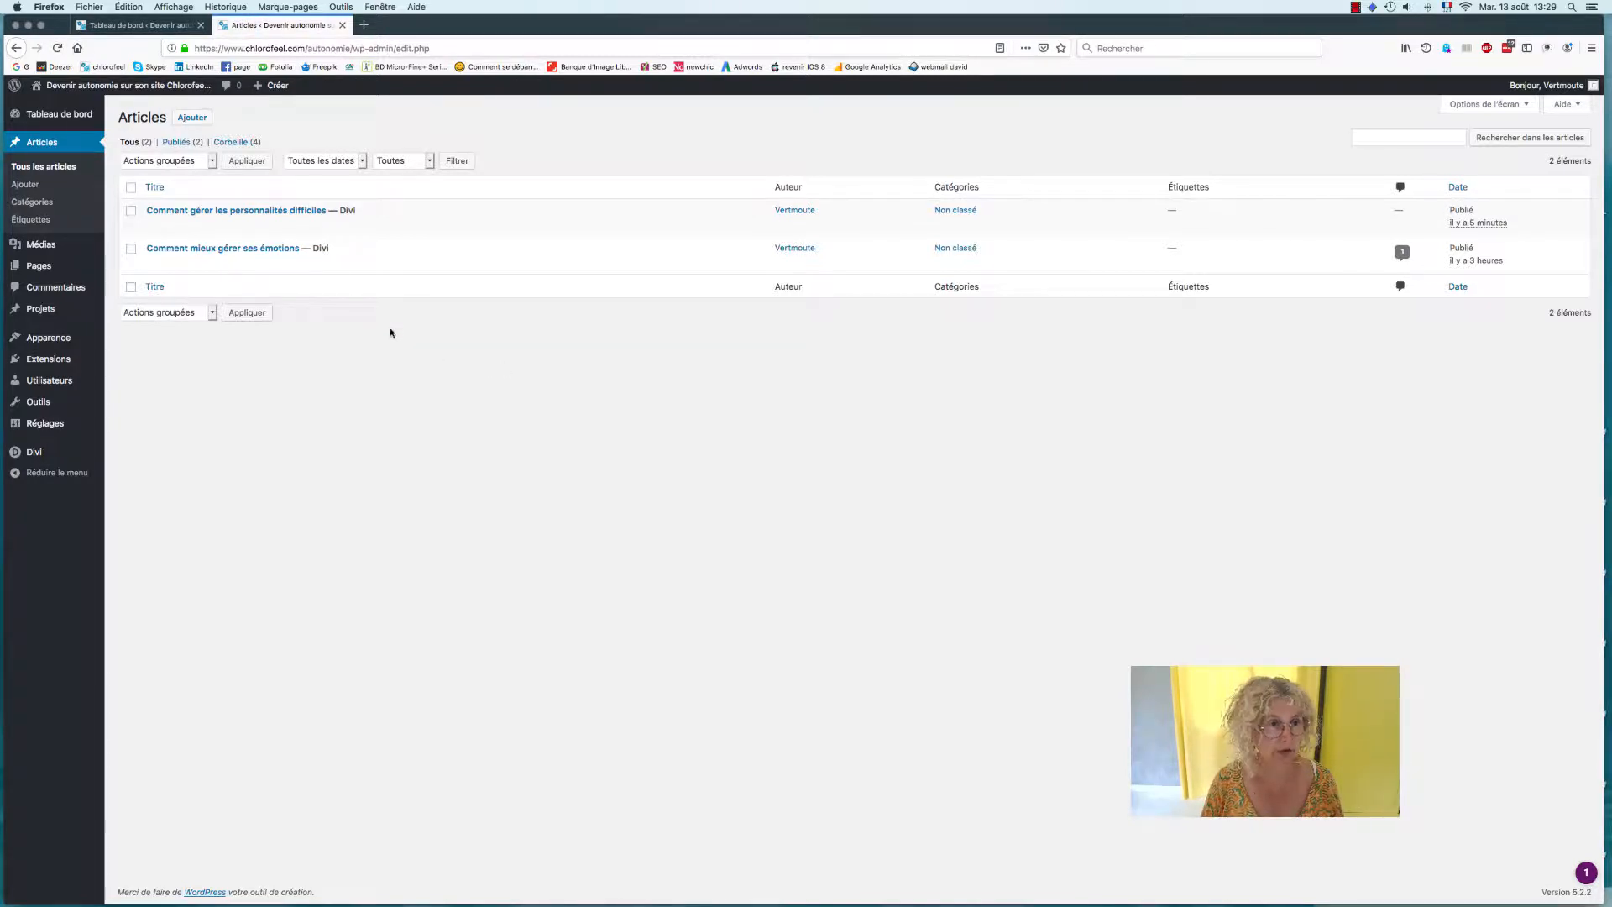
pyautogui.click(213, 213)
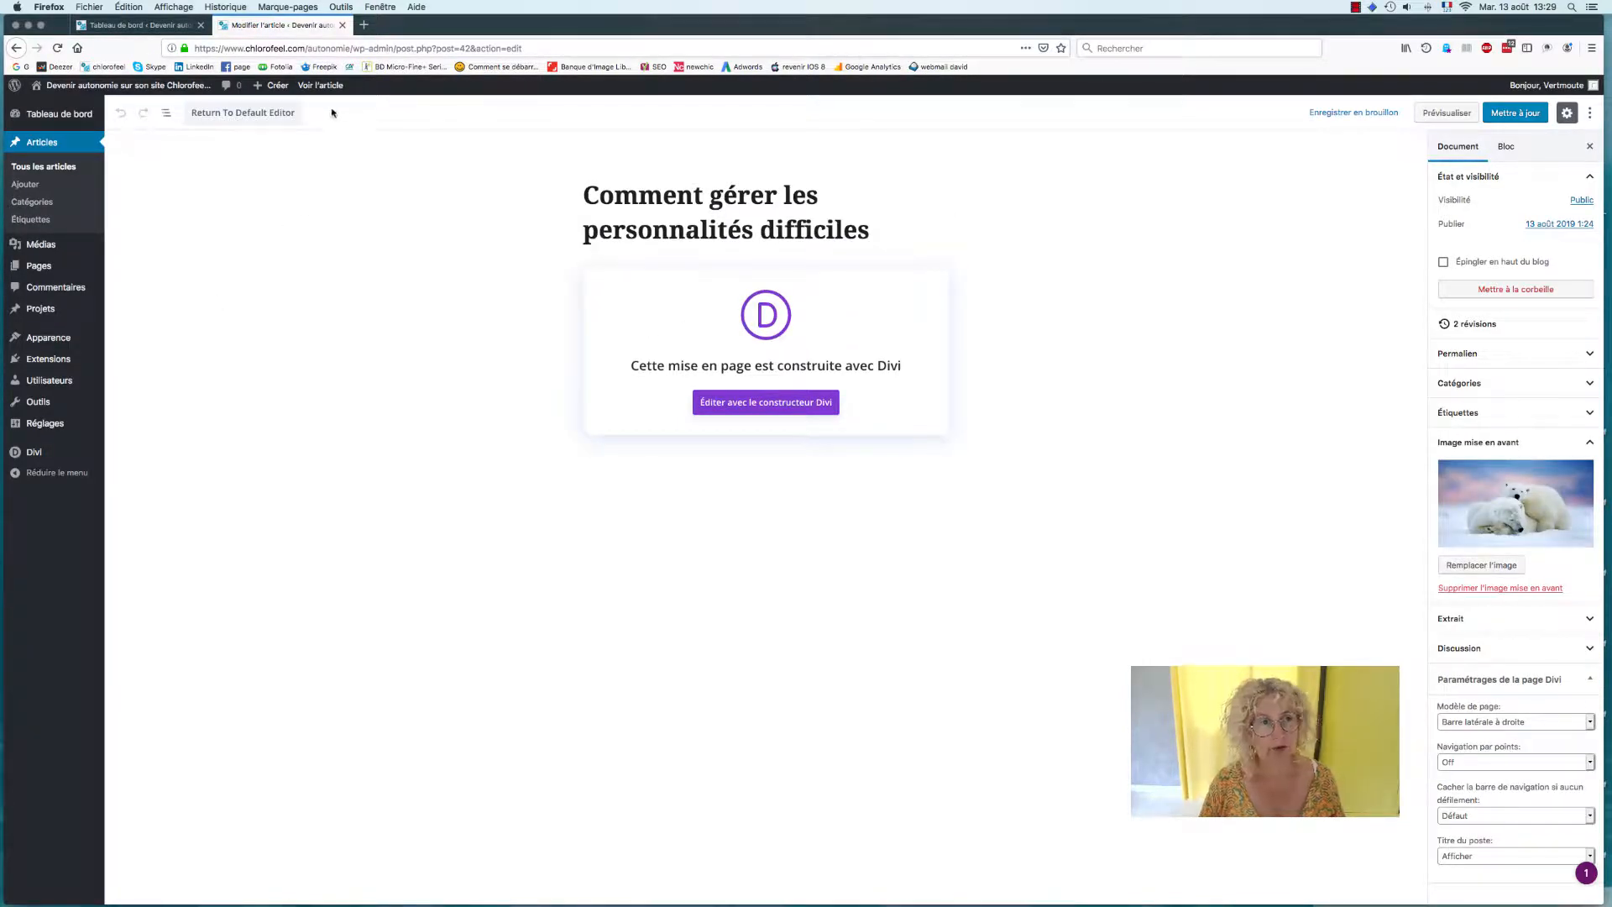
# Step: Create a new article titled "Comment rester zen en toutes circonstances ?"
pyautogui.moveTo(262, 84)
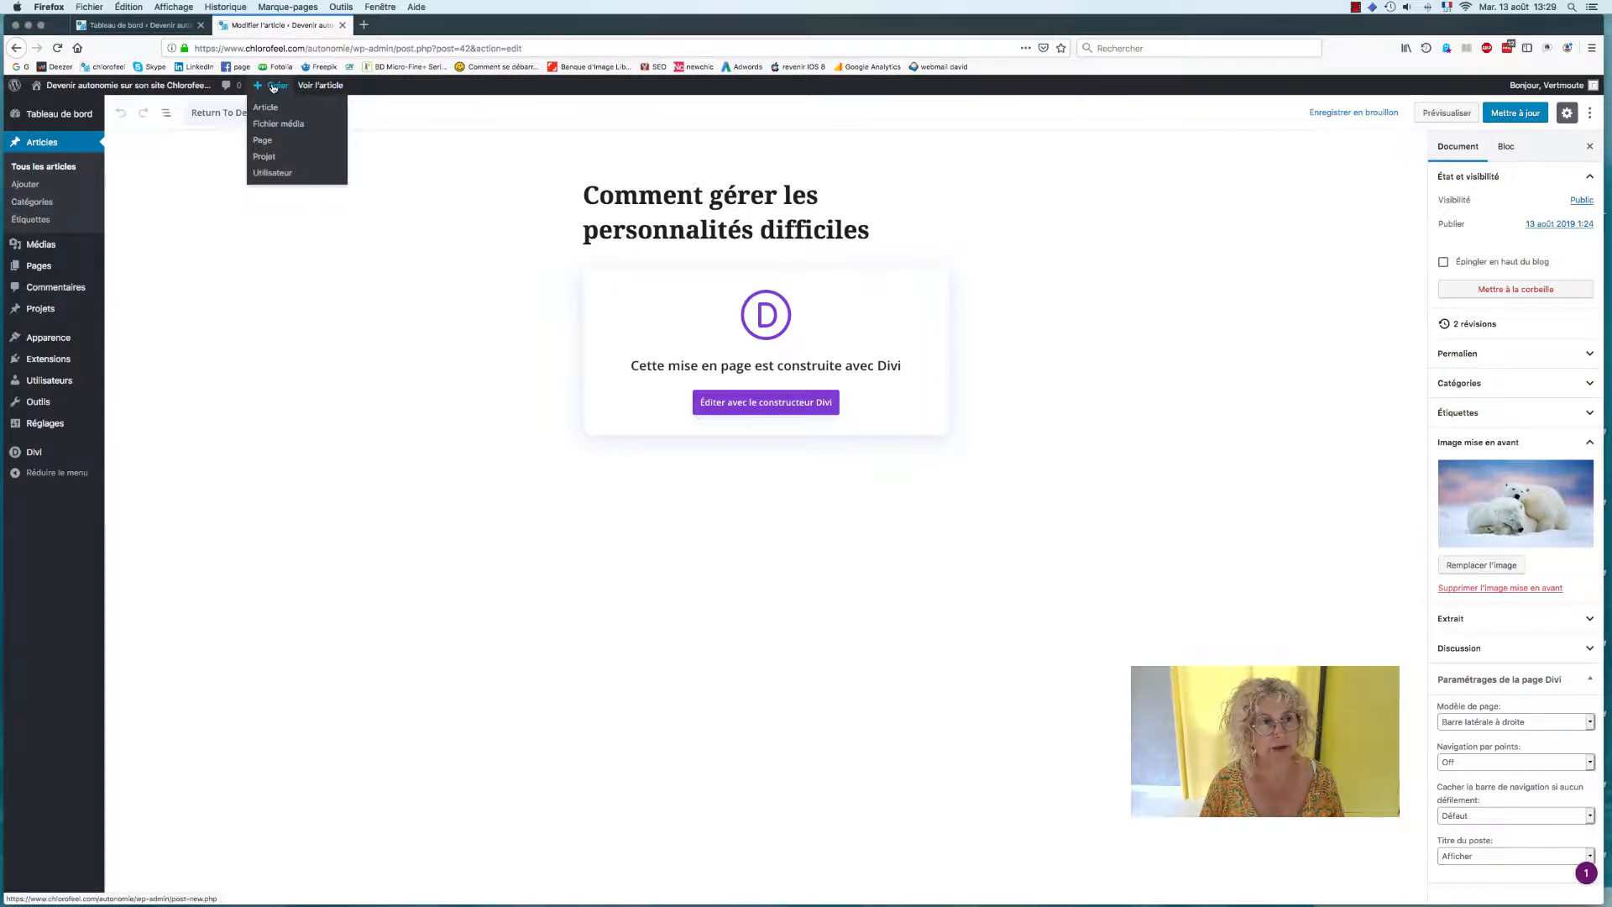
pyautogui.click(268, 111)
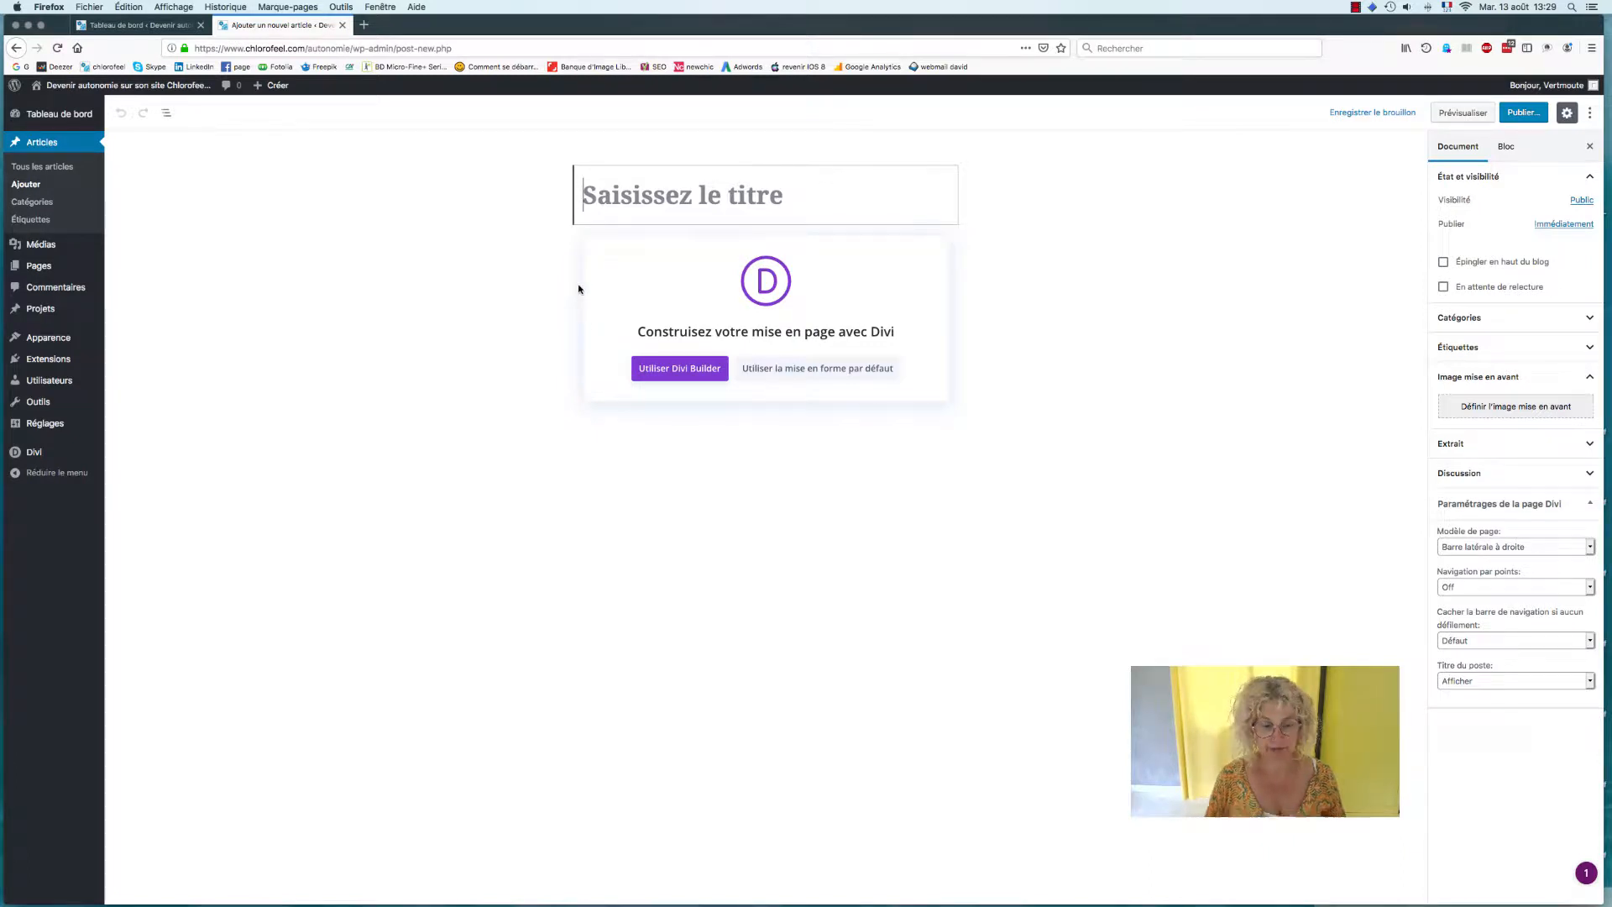
pyautogui.write('Comment ')
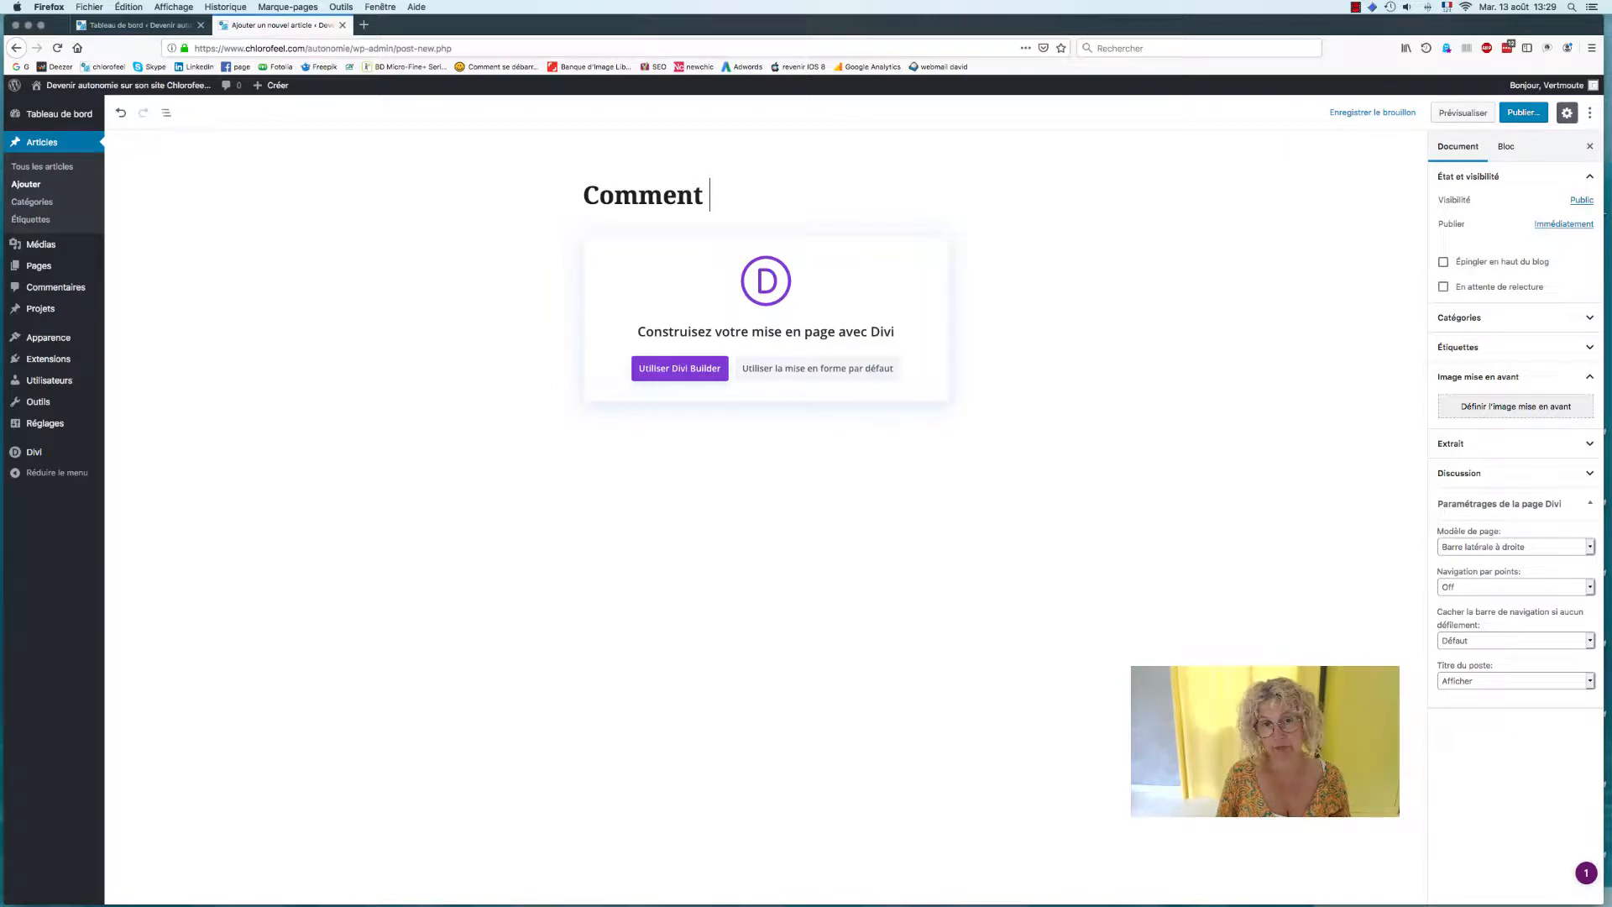
pyautogui.write('rester')
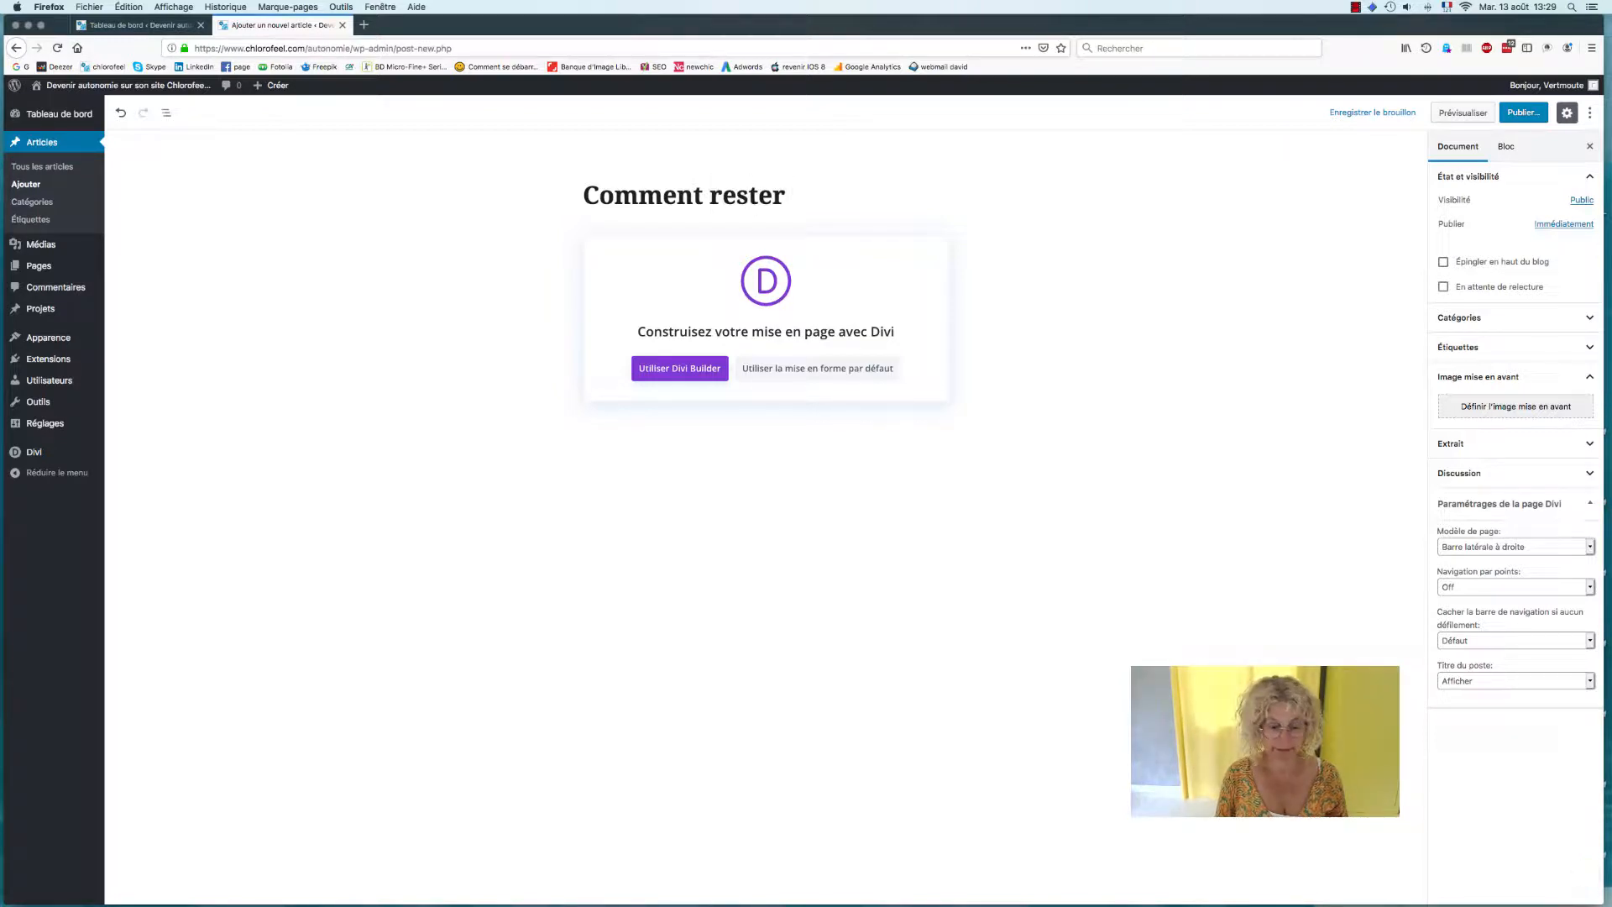
pyautogui.write(' zen en tote')
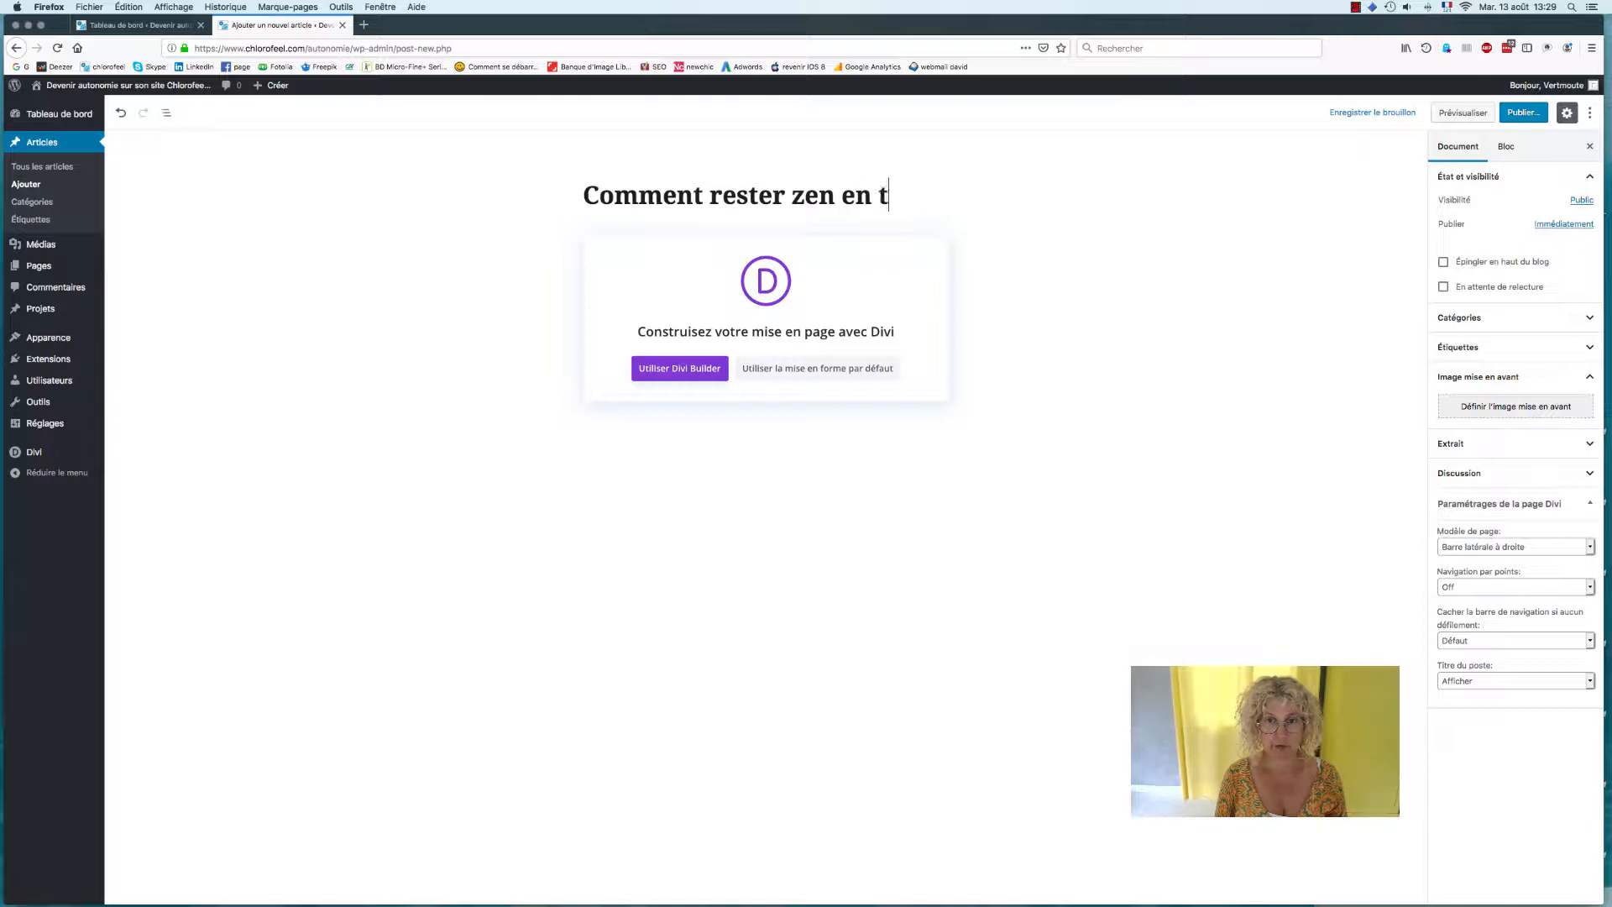
pyautogui.press('BackSpace')
pyautogui.press('BackSpace')
pyautogui.press('BackSpace')
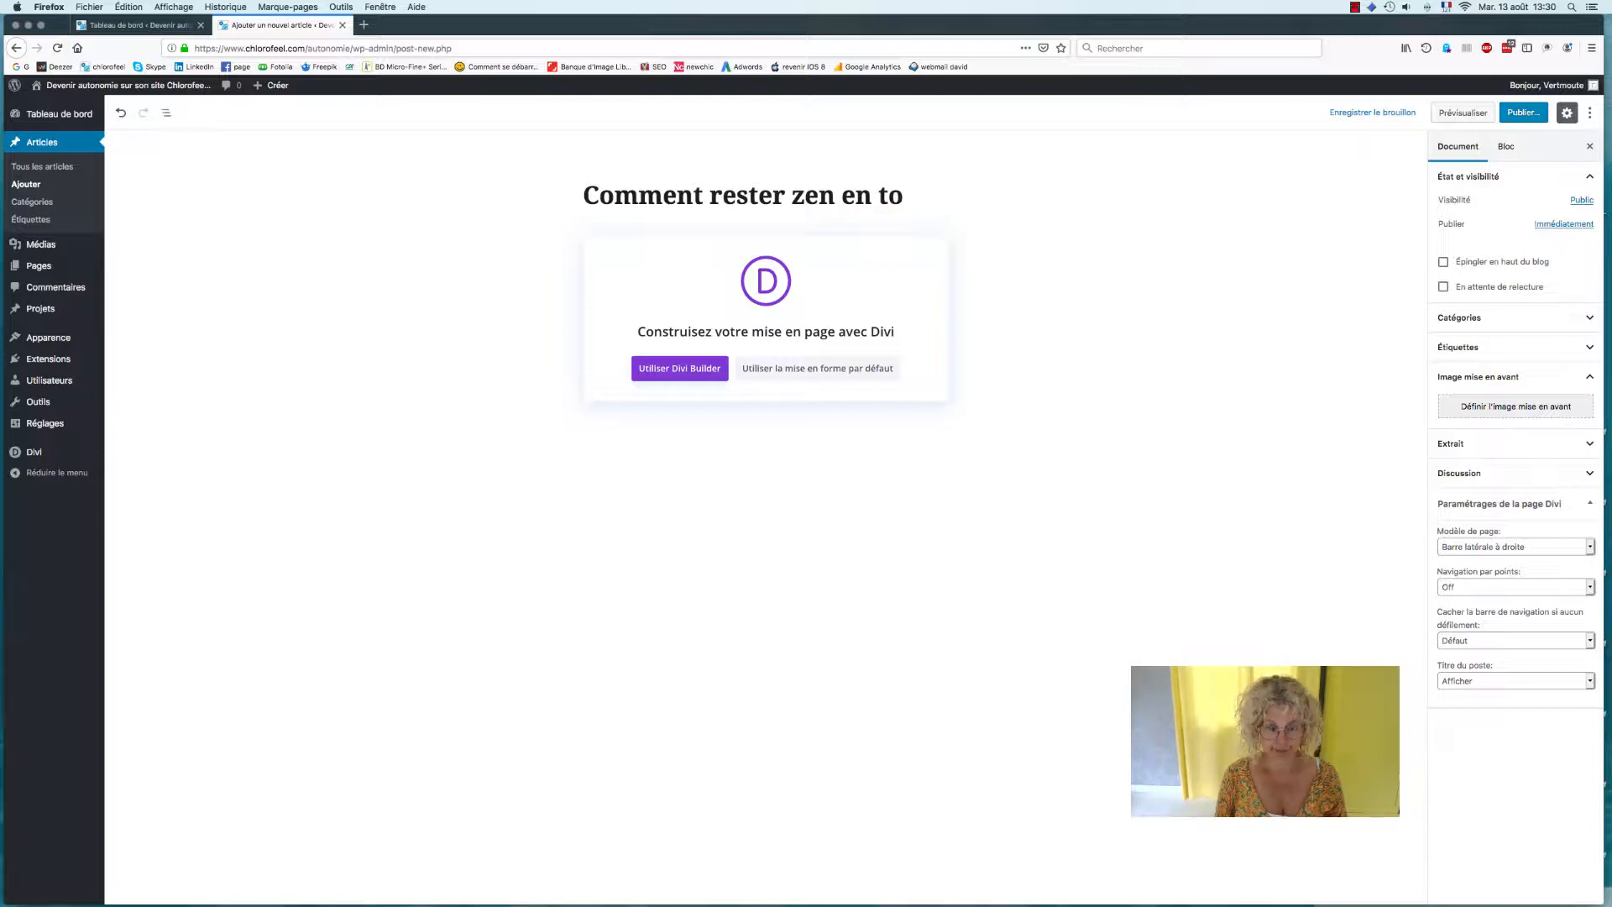
pyautogui.write('utes ci')
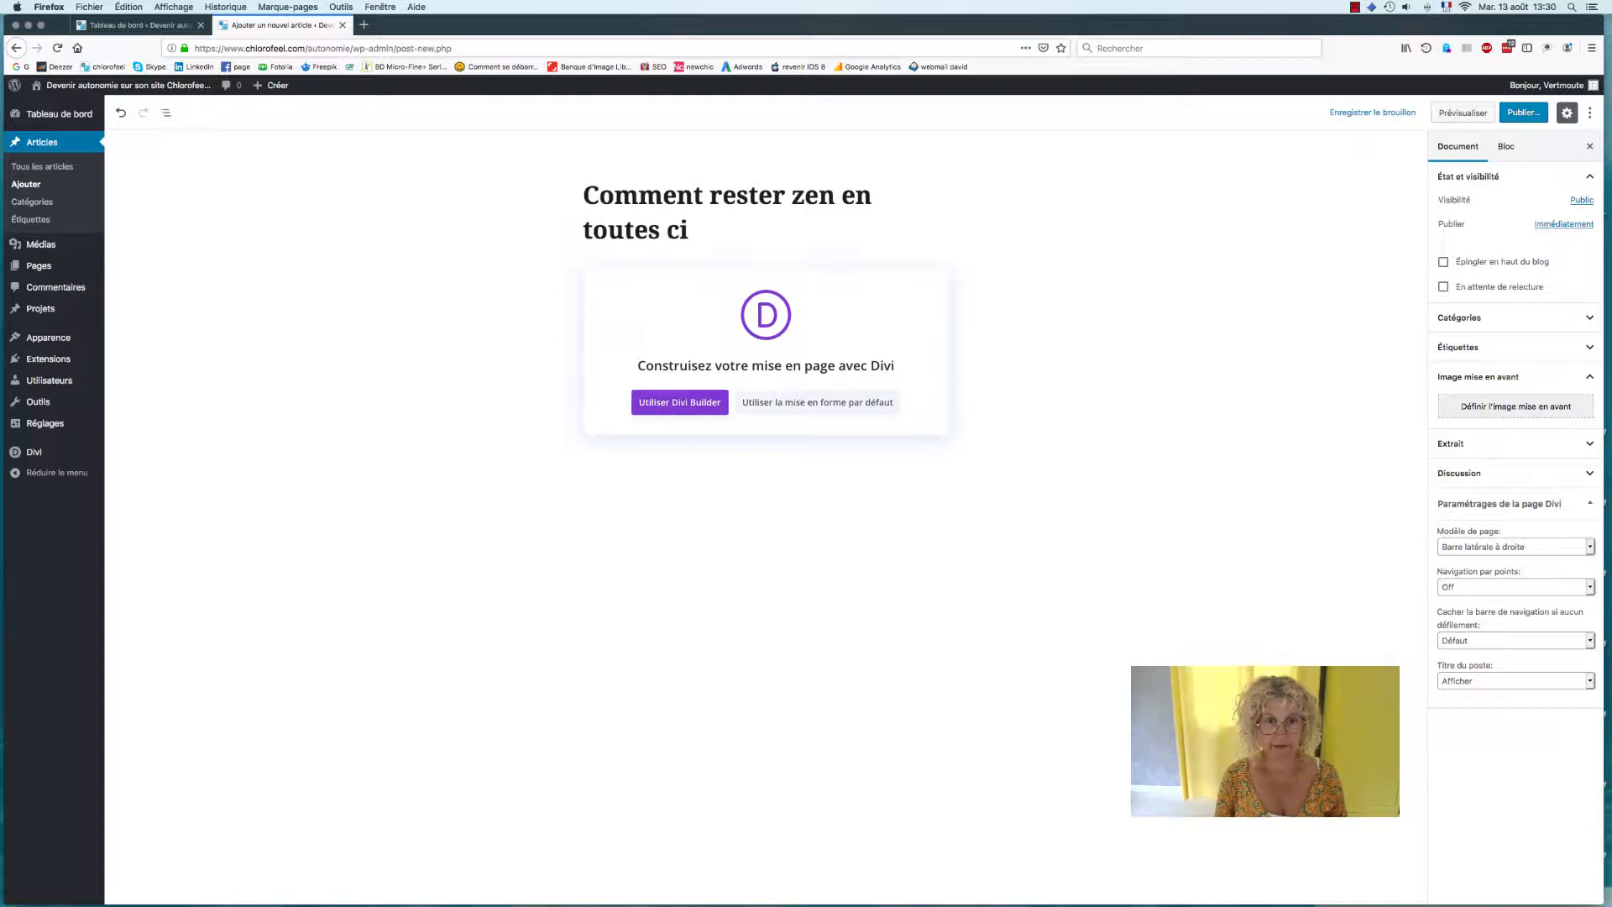
pyautogui.write('rconsta')
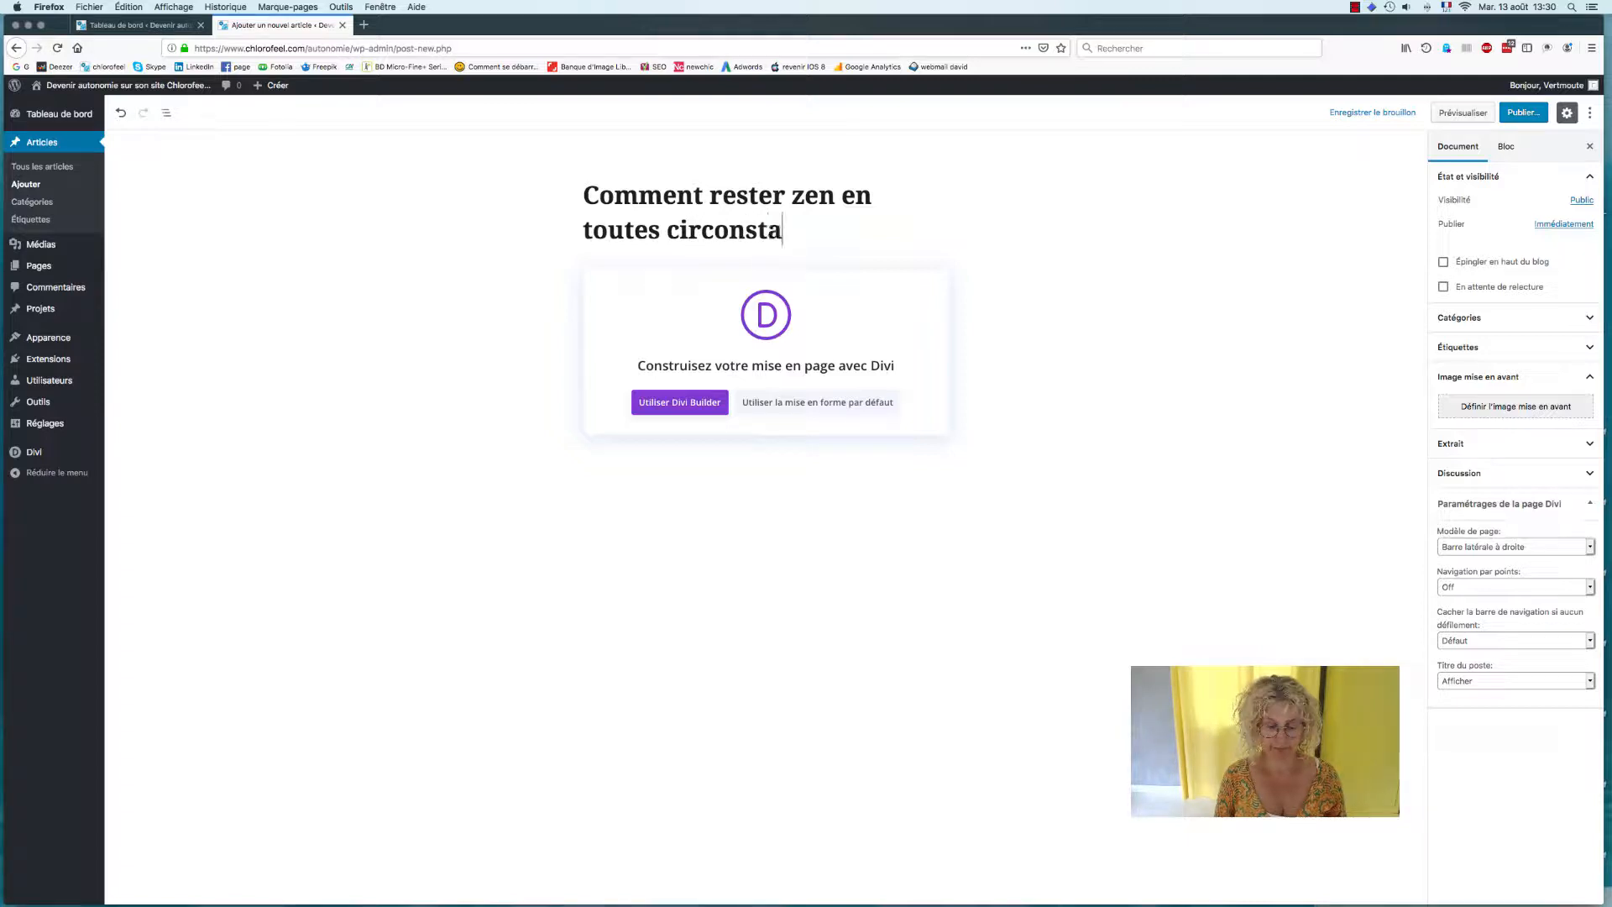
pyautogui.write('nces')
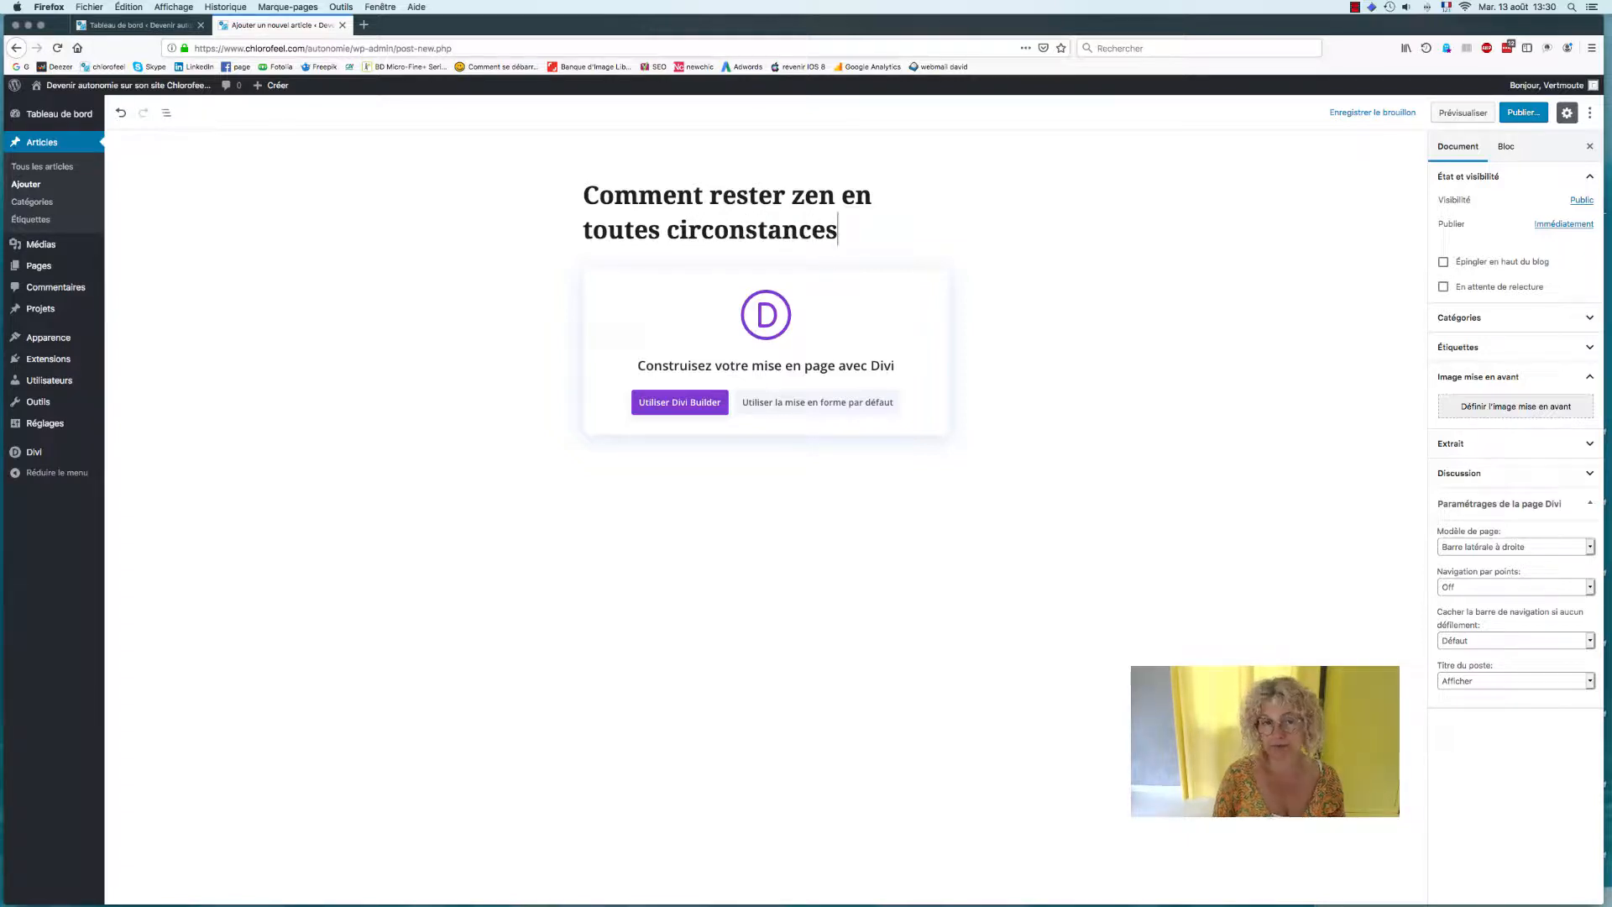
pyautogui.write(' ?')
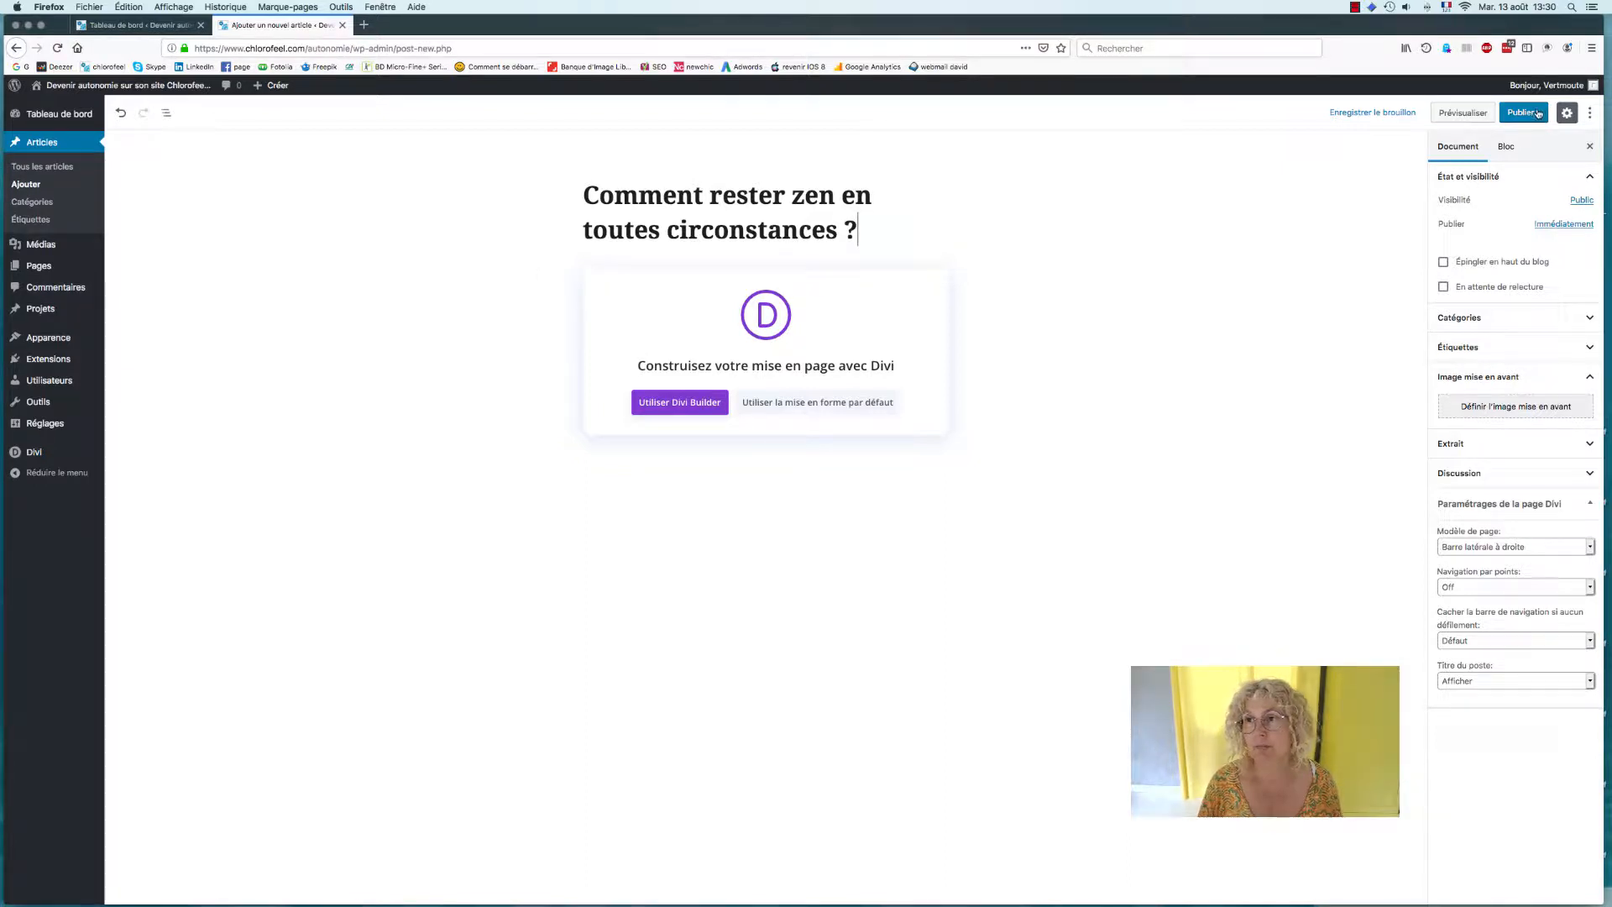
# Step: Build the new article with Divi by cloning the existing article "Comment gérer les personnalités difficiles"
pyautogui.click(693, 410)
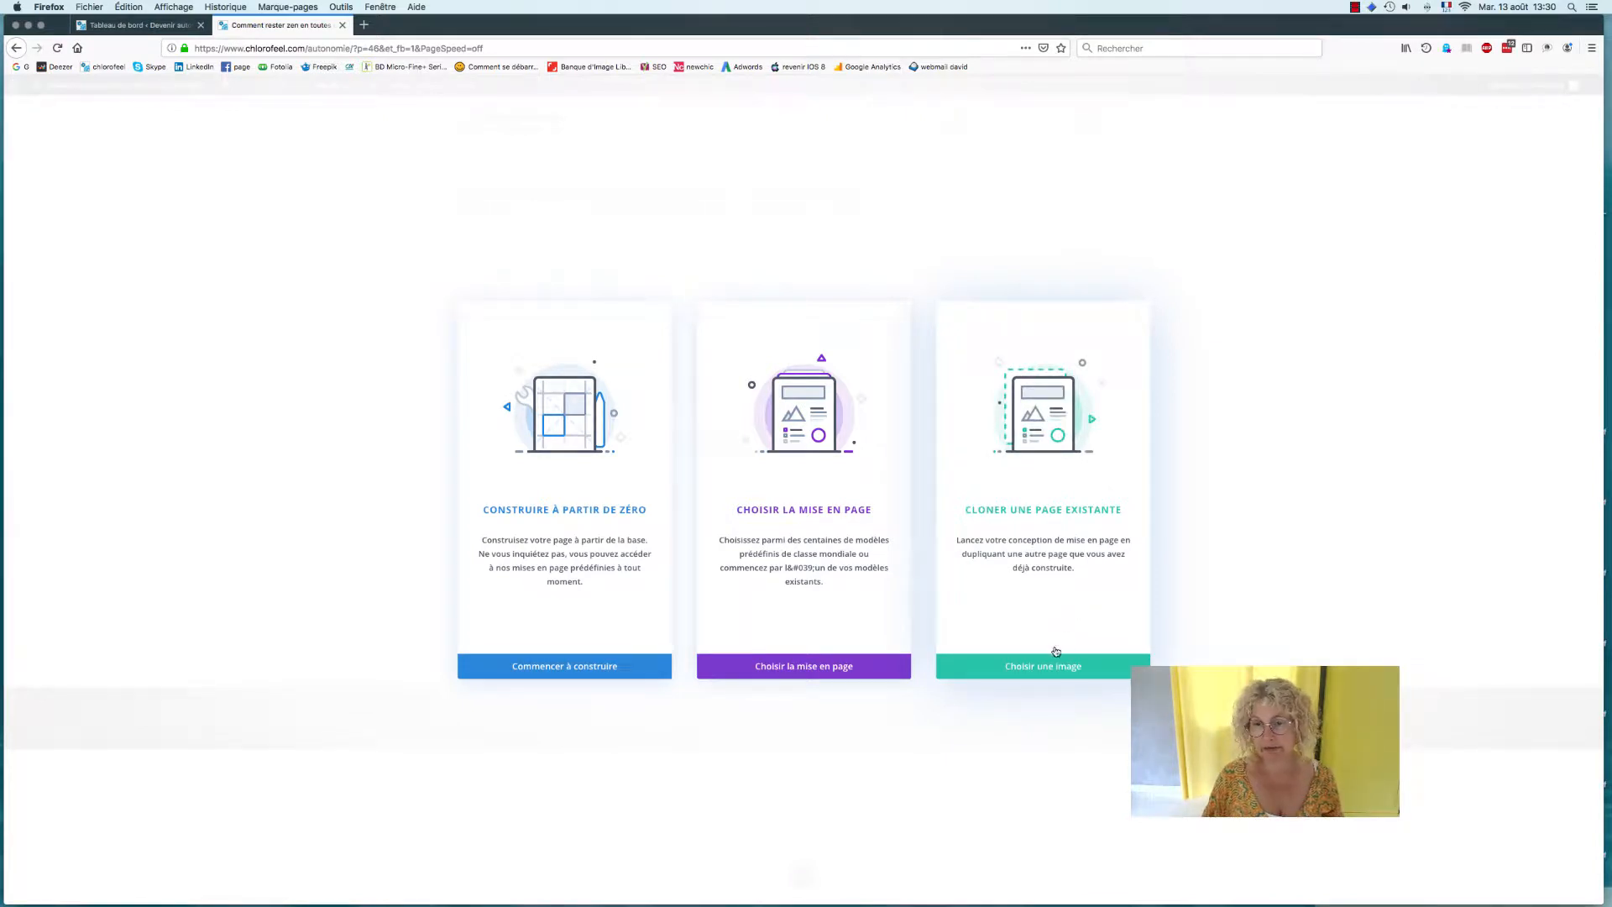
pyautogui.click(1106, 673)
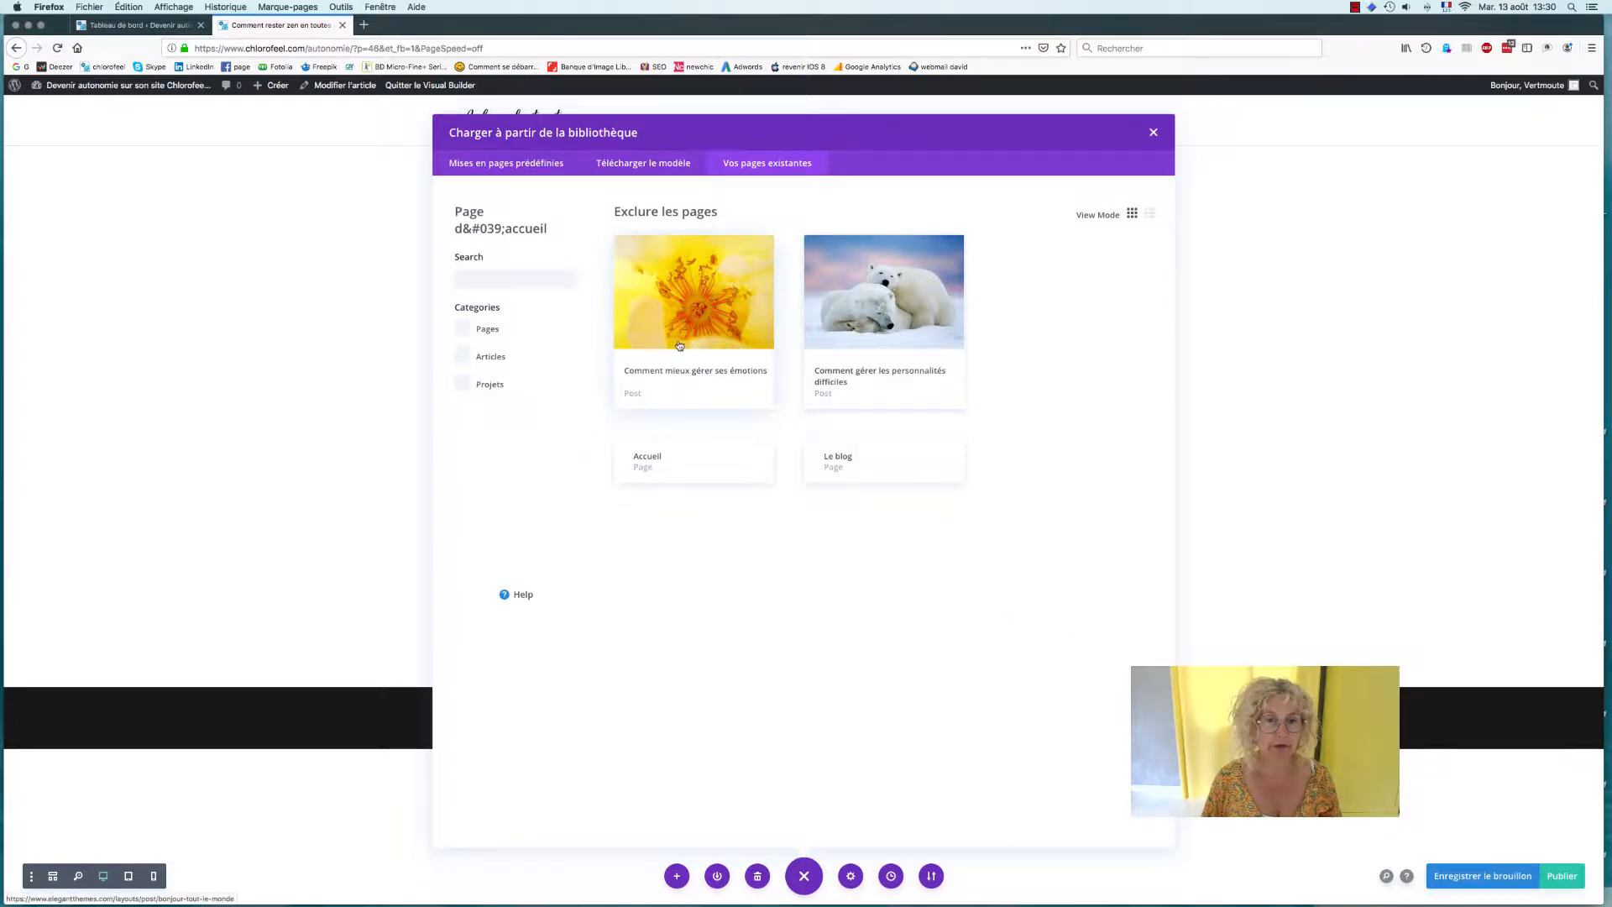
pyautogui.click(873, 329)
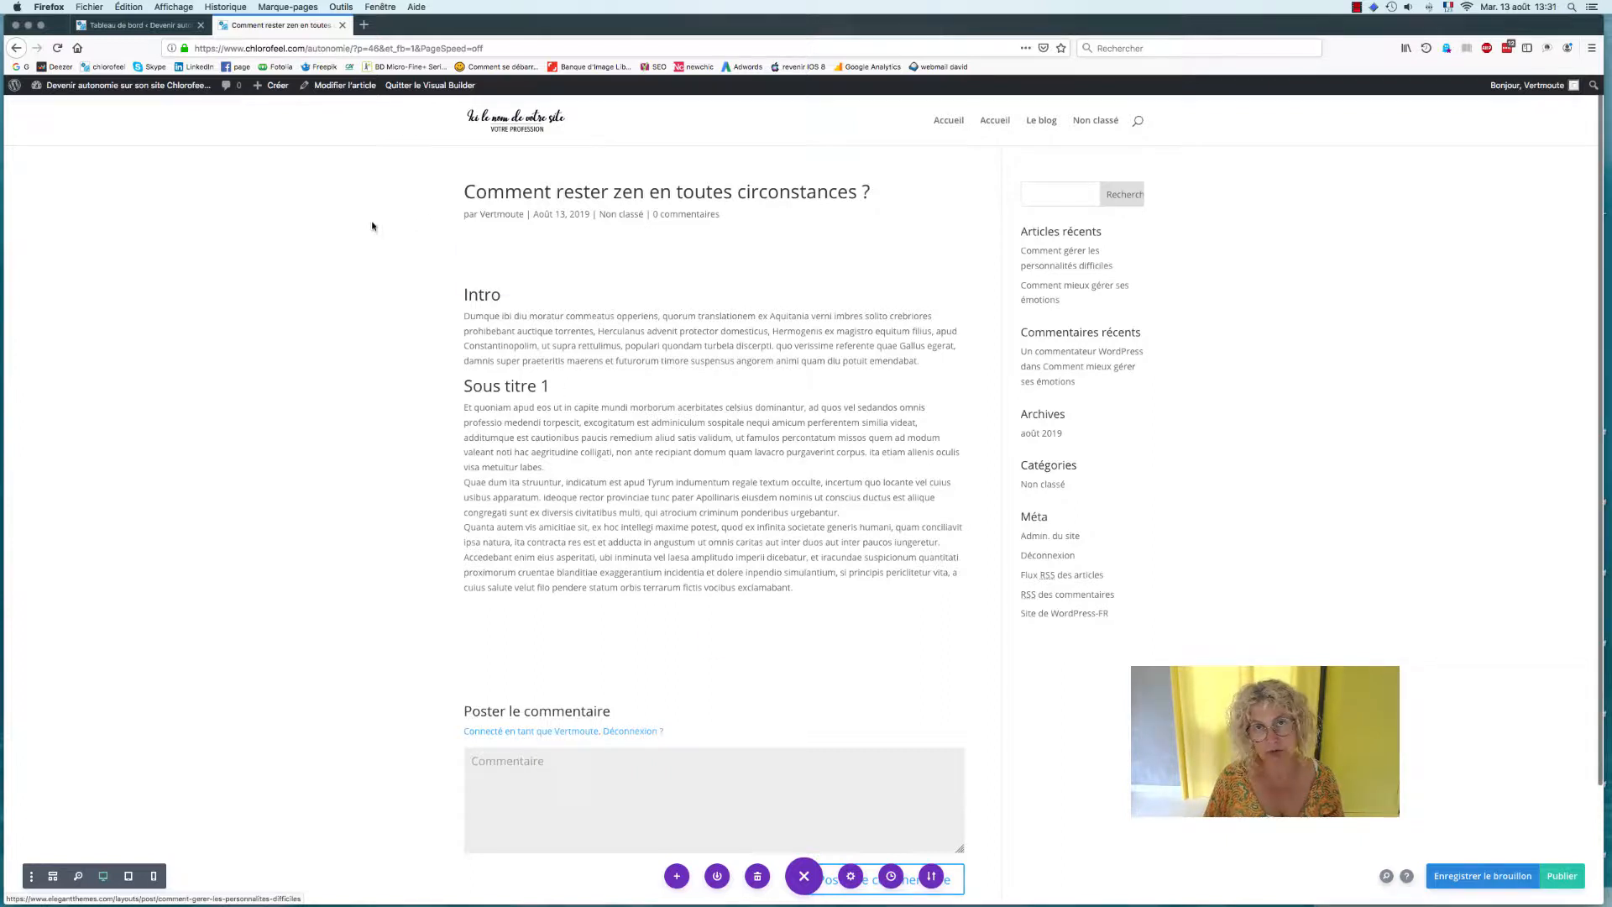
# Step: Open the settings of the cloned article's text module and enlarge the settings window
pyautogui.moveTo(544, 282)
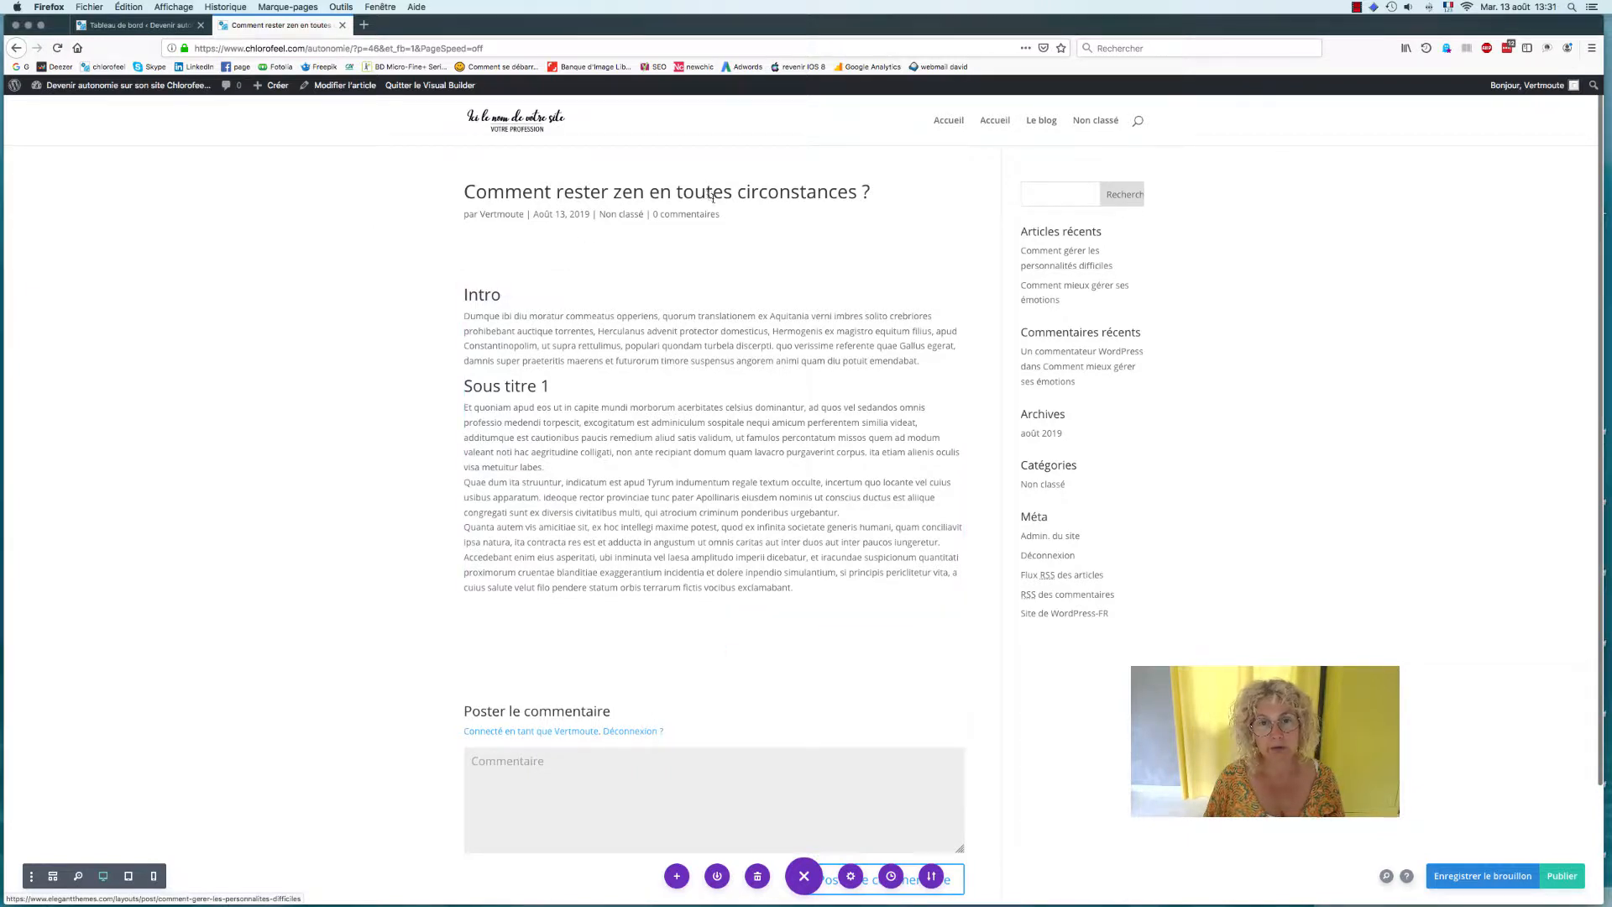
pyautogui.moveTo(808, 277)
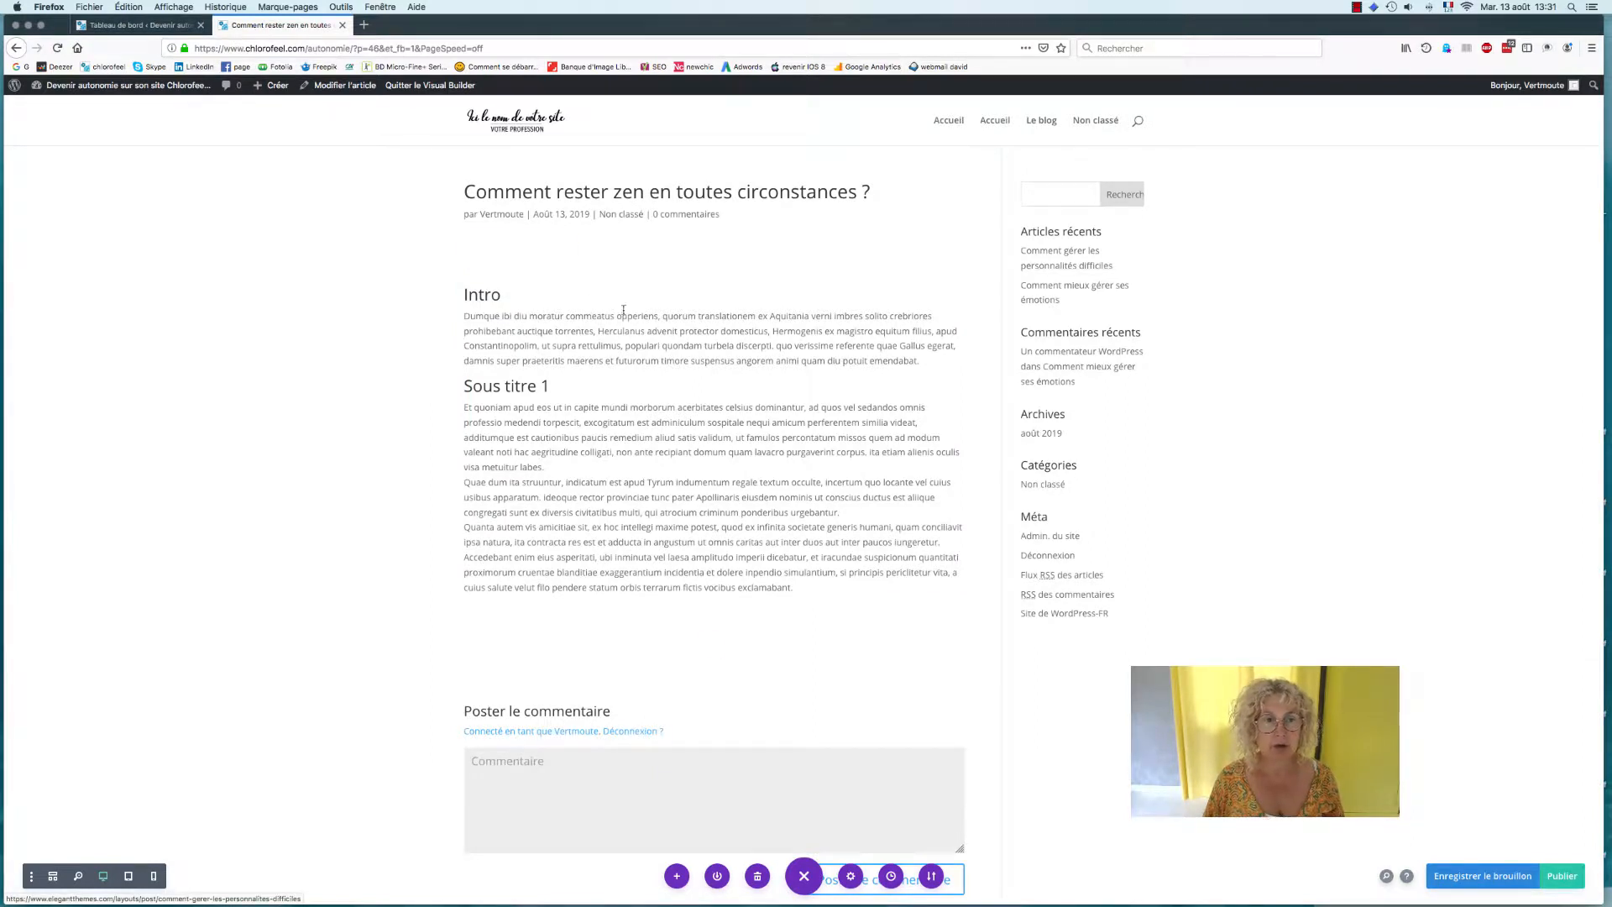
pyautogui.moveTo(653, 316)
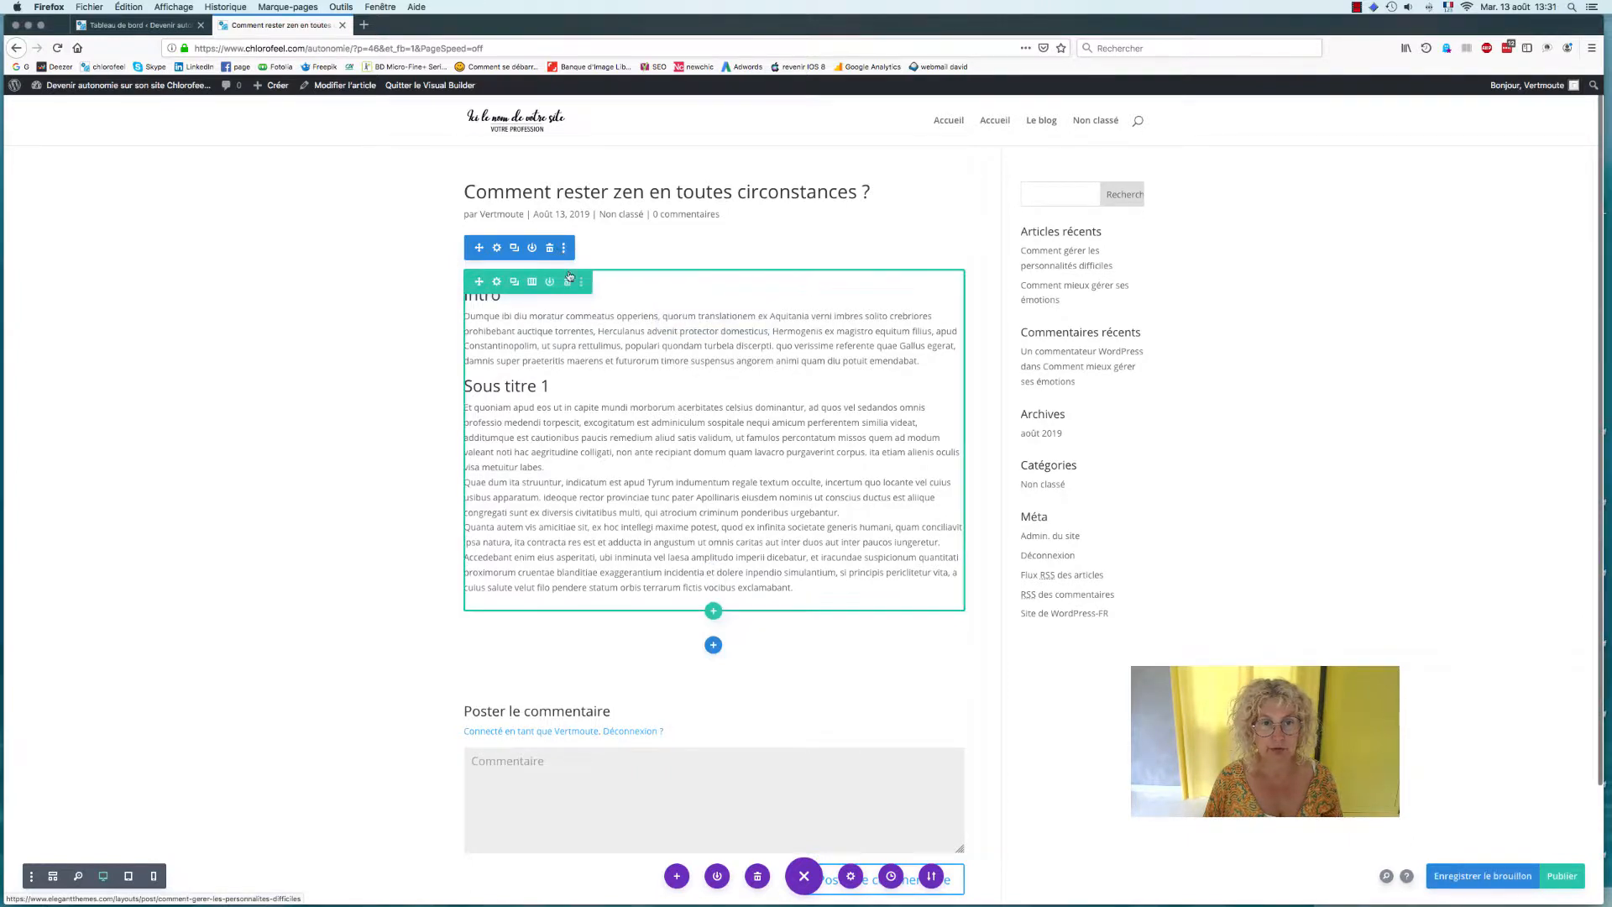
pyautogui.moveTo(617, 336)
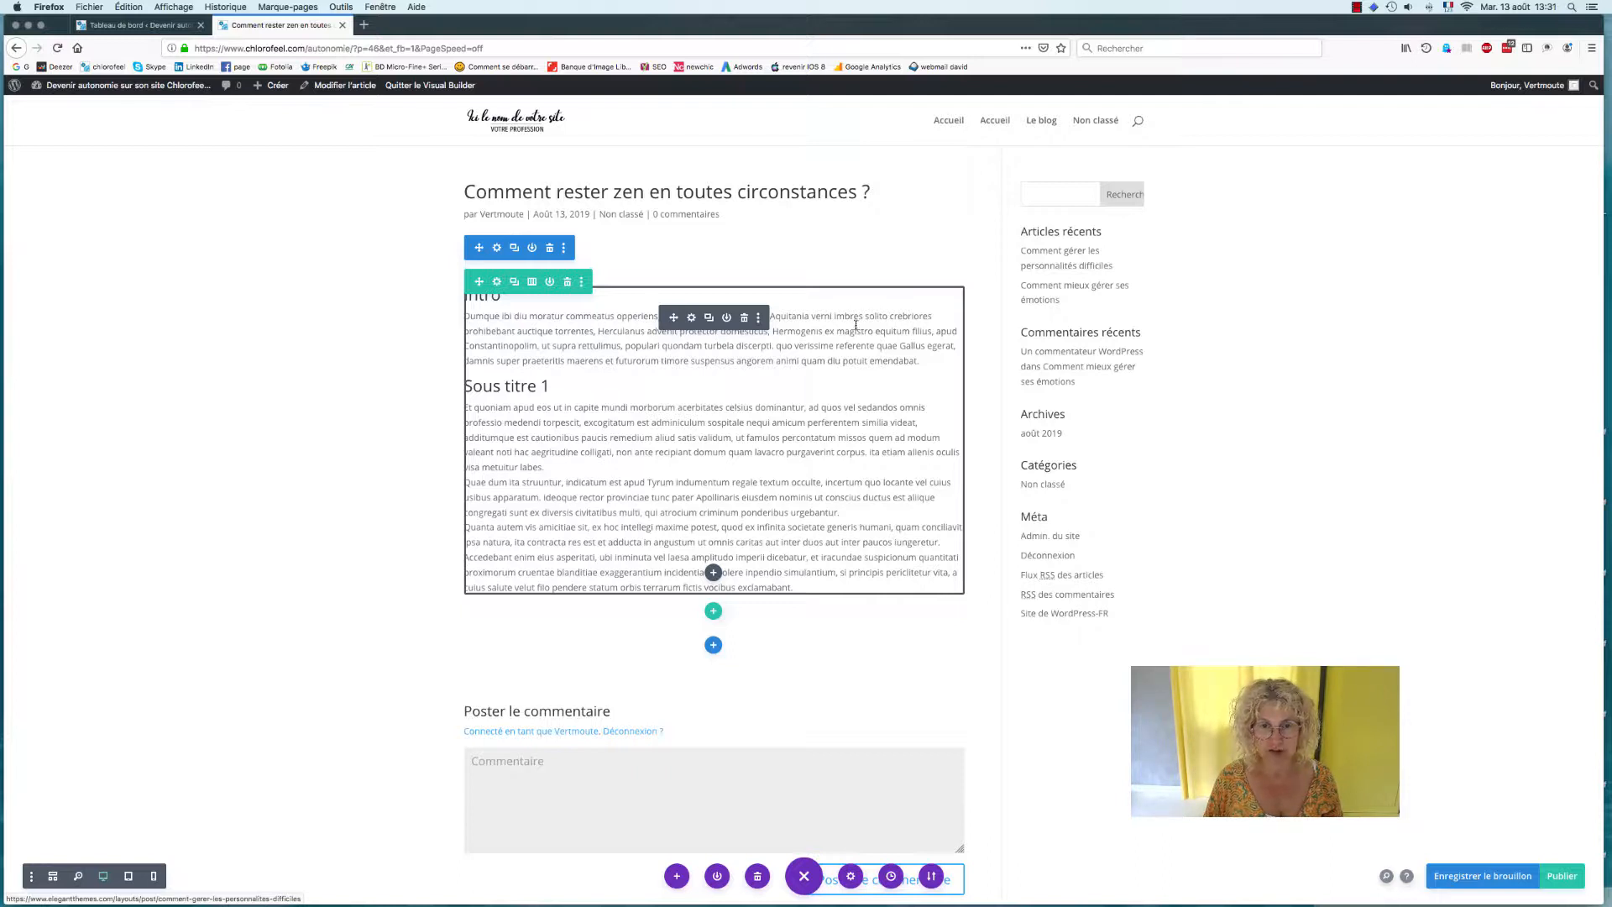
pyautogui.click(691, 318)
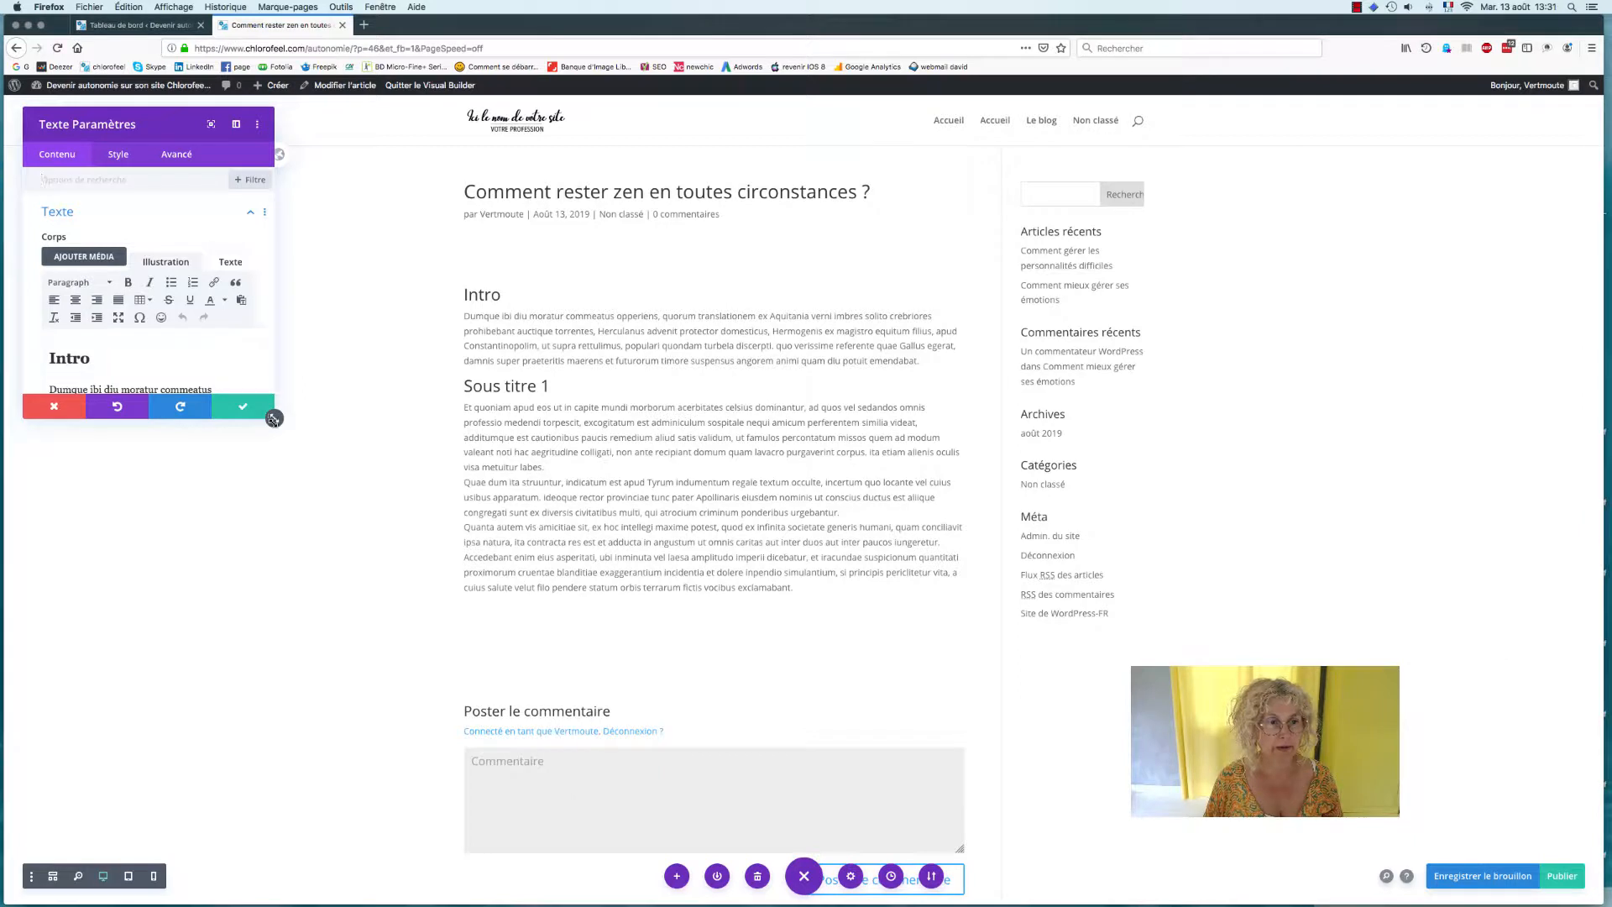
pyautogui.moveTo(265, 412); pyautogui.dragTo(435, 724)
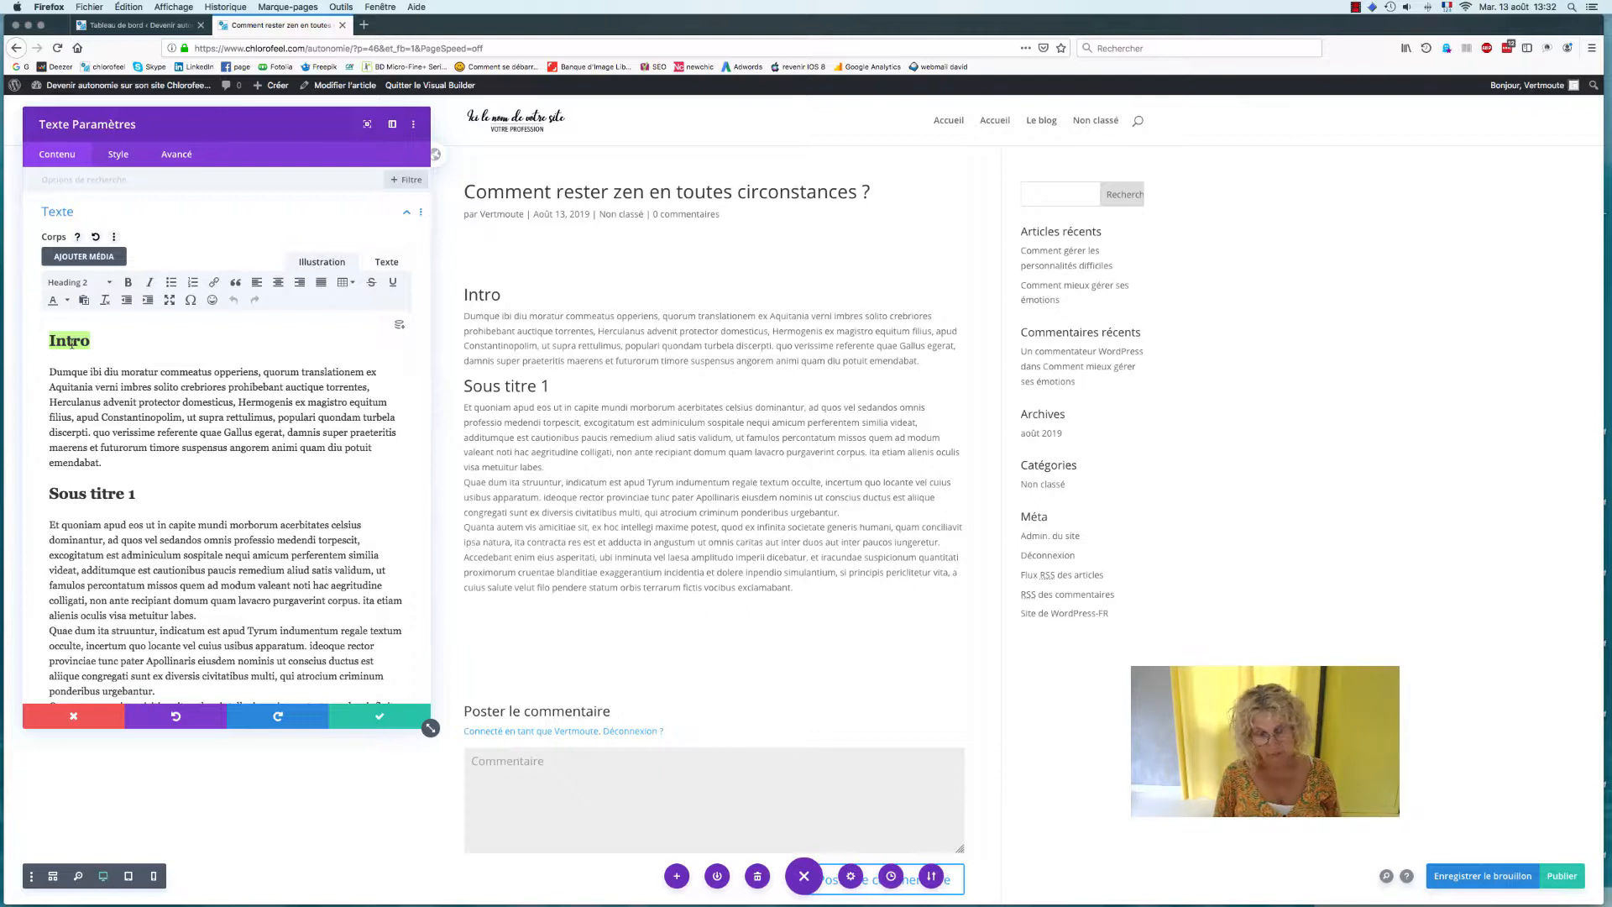
# Step: Replace the "Intro" heading in the text module with "Début de l'article"
pyautogui.write('D')
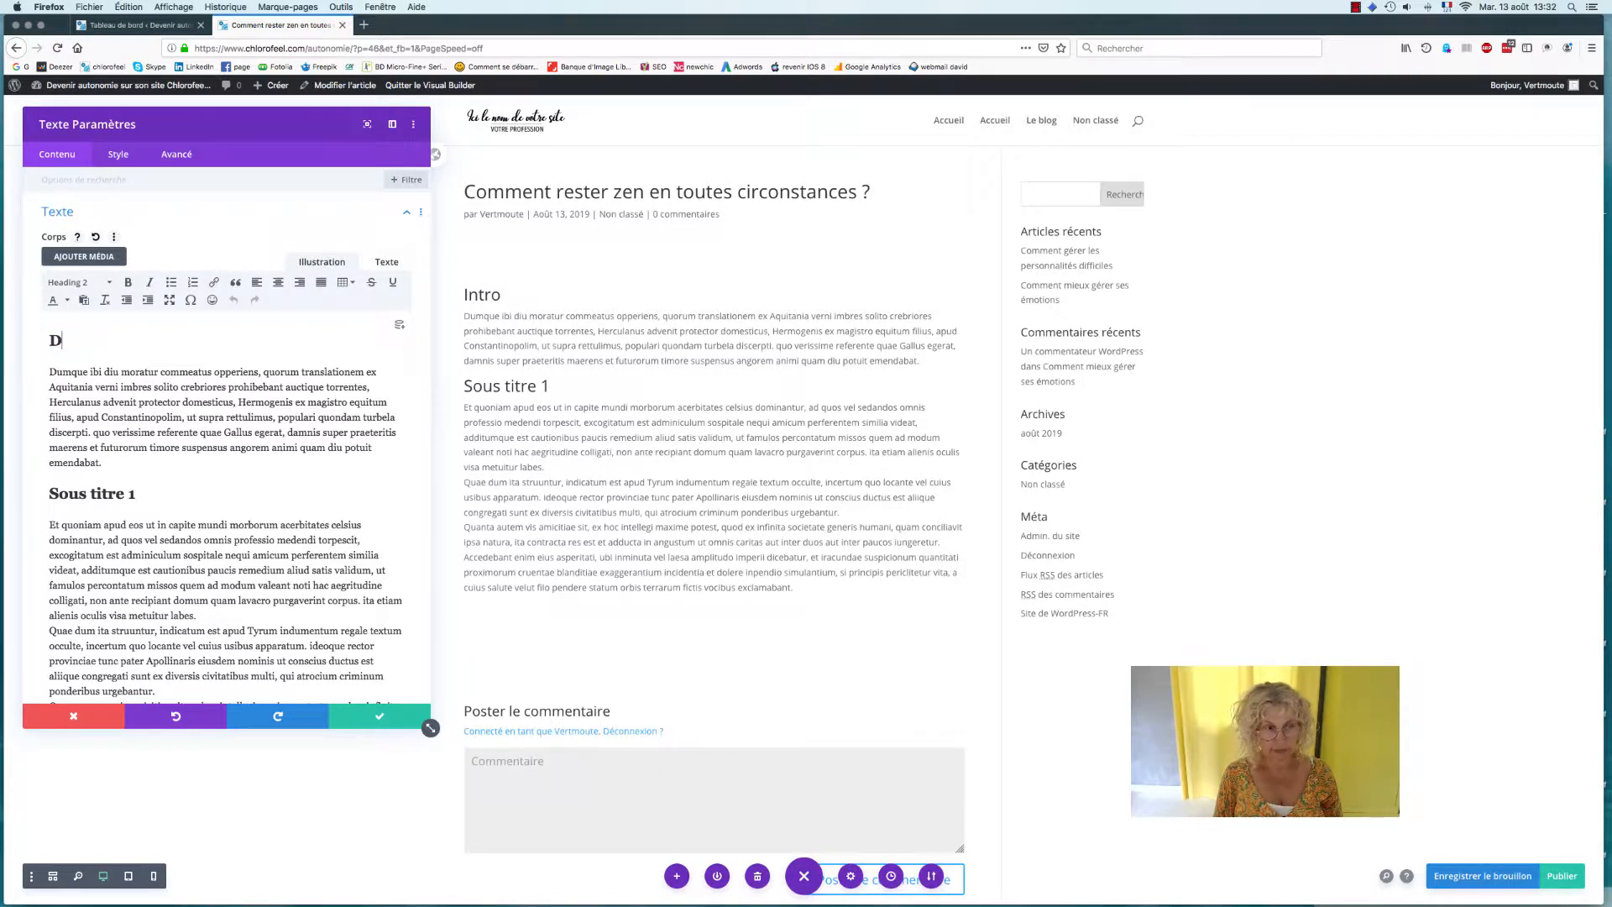
pyautogui.write('ébut d')
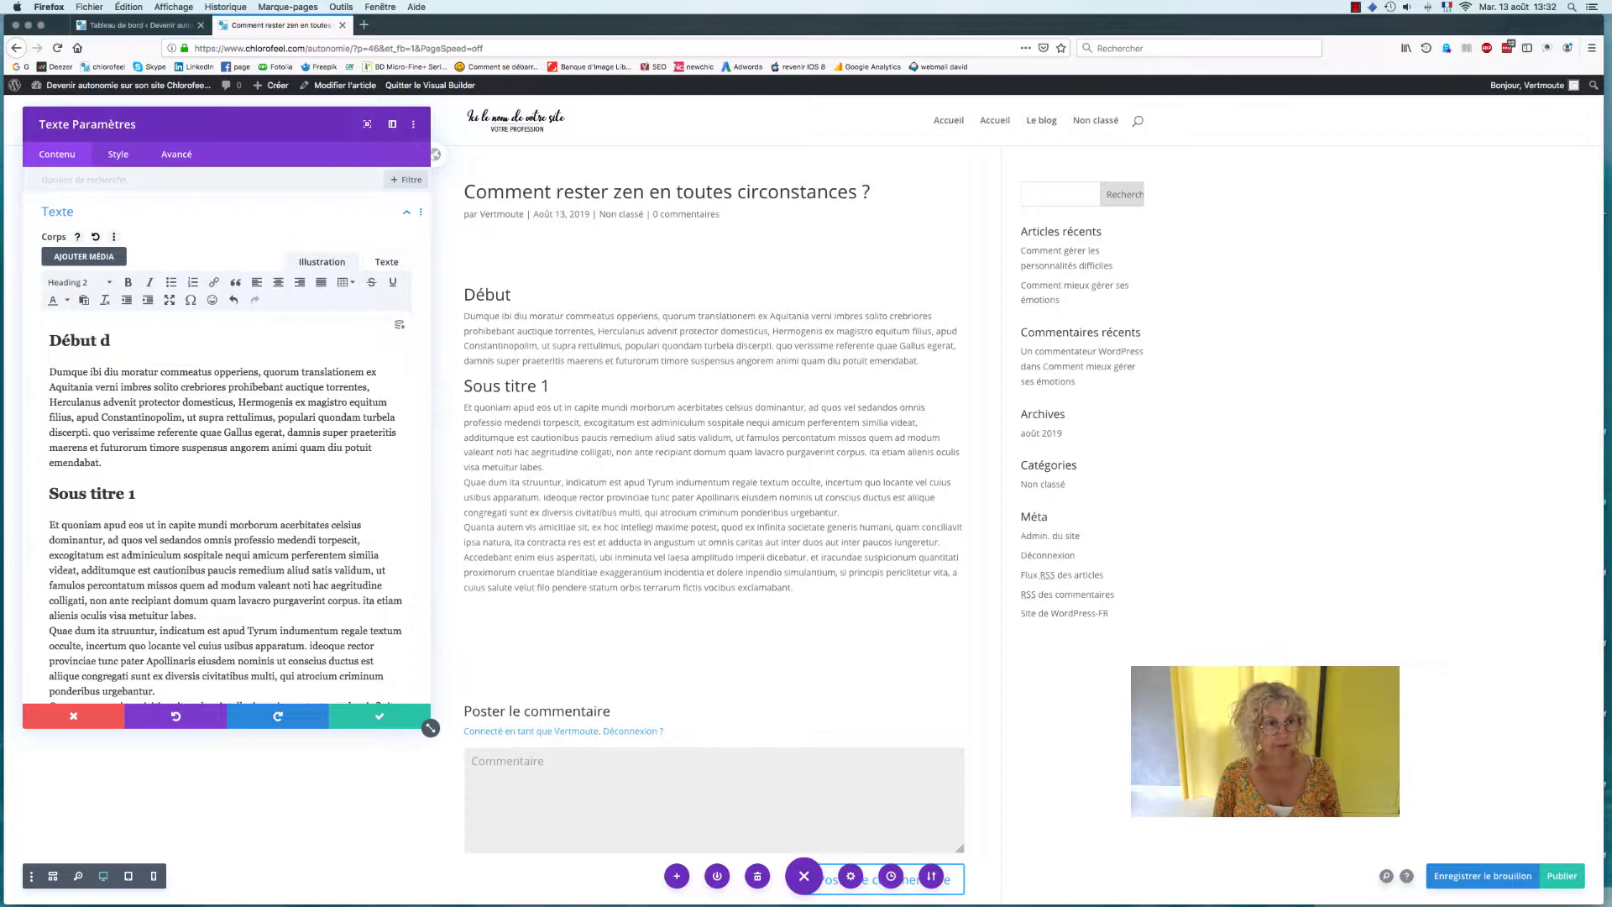
pyautogui.write("e l'article")
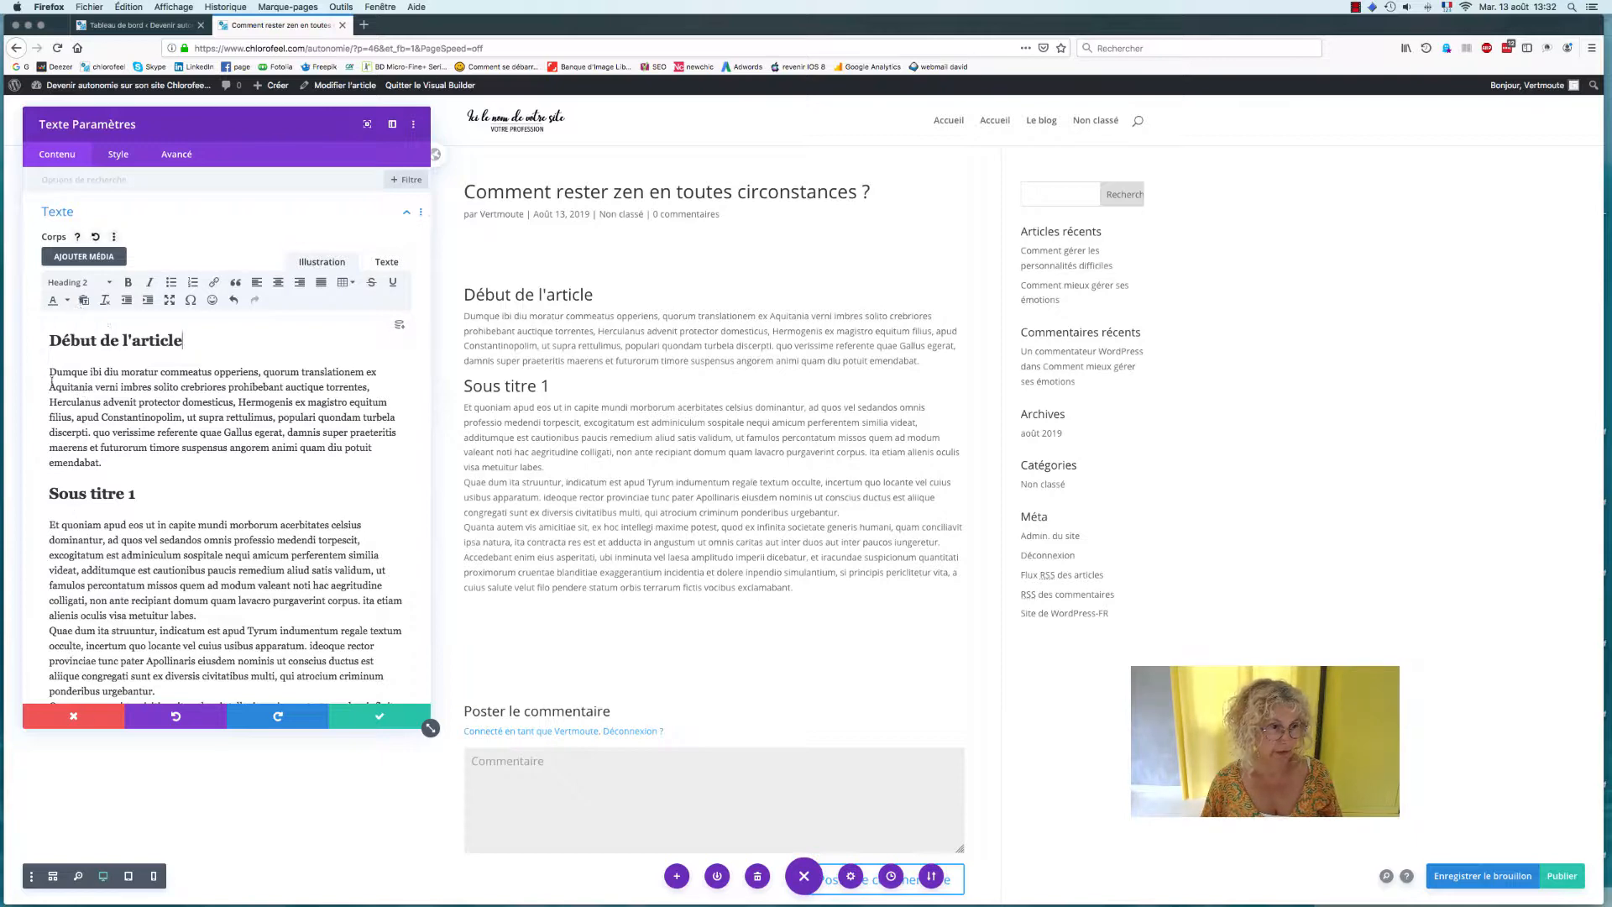
# Step: Replace the introductory paragraph under the first heading with "Ceci est un autre texte."
pyautogui.moveTo(49, 372); pyautogui.dragTo(102, 467)
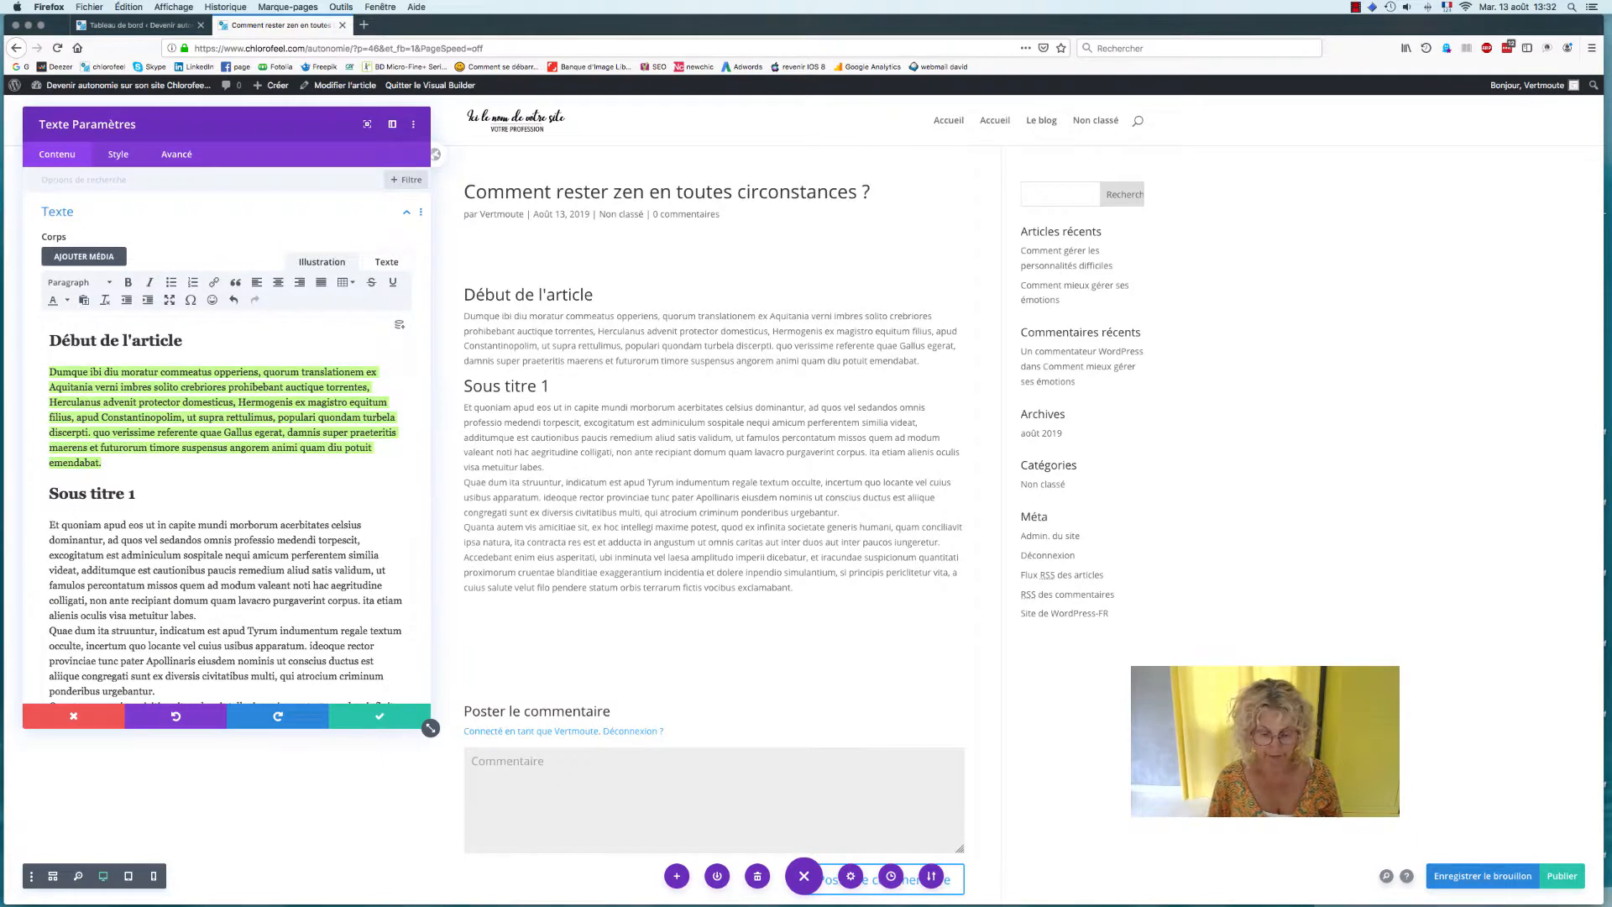
pyautogui.write('Ceci est')
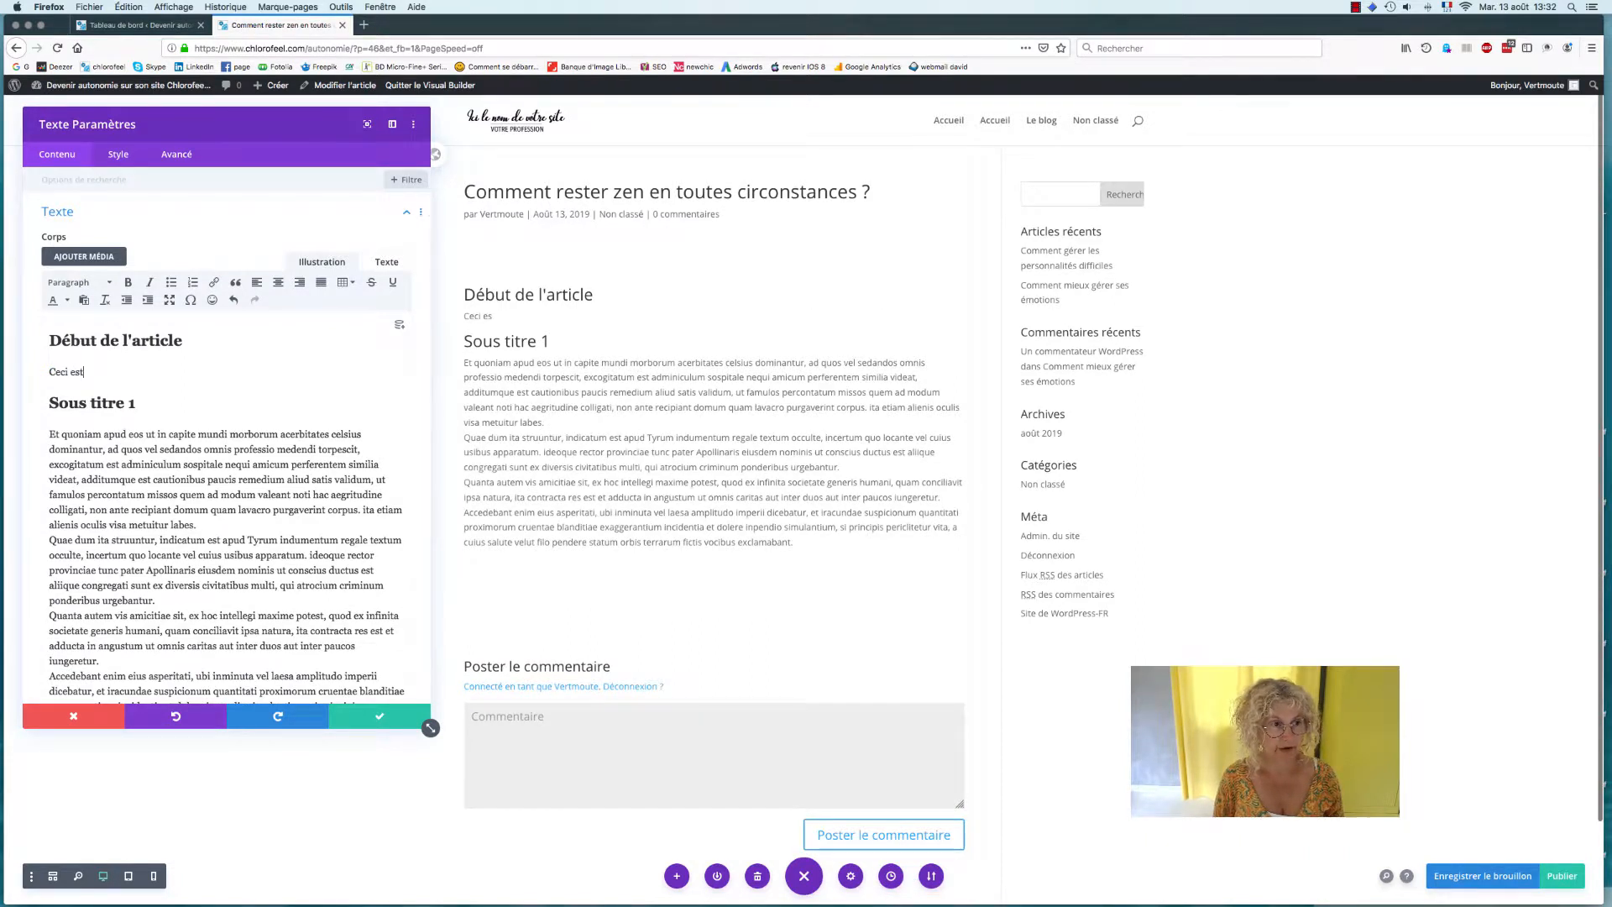
pyautogui.write(' un autre t')
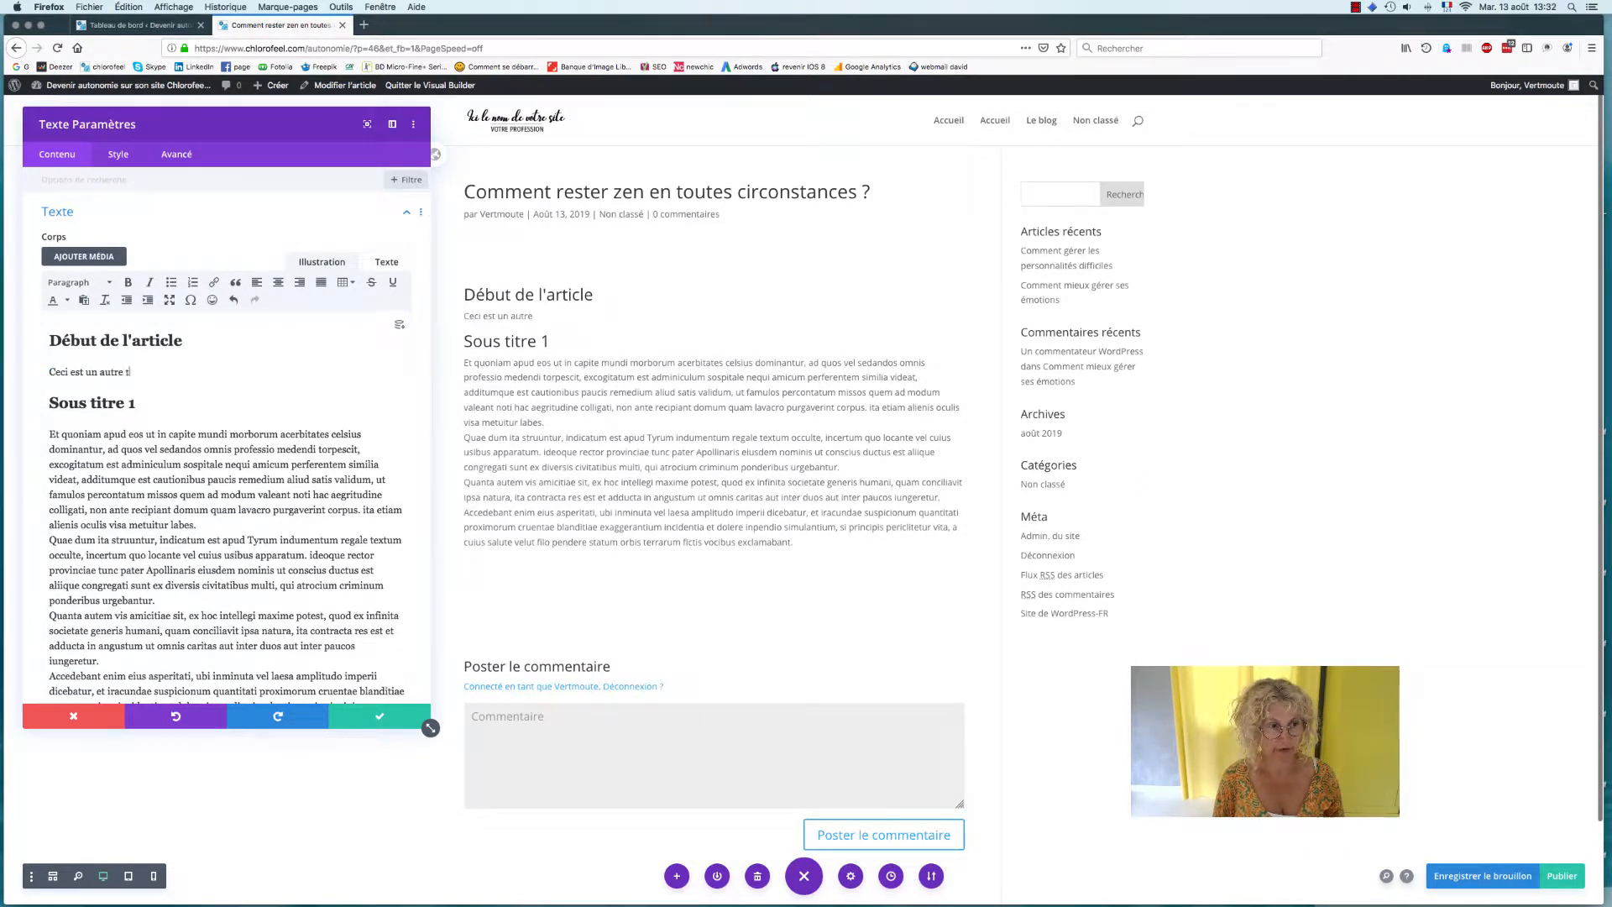
pyautogui.write('exte.')
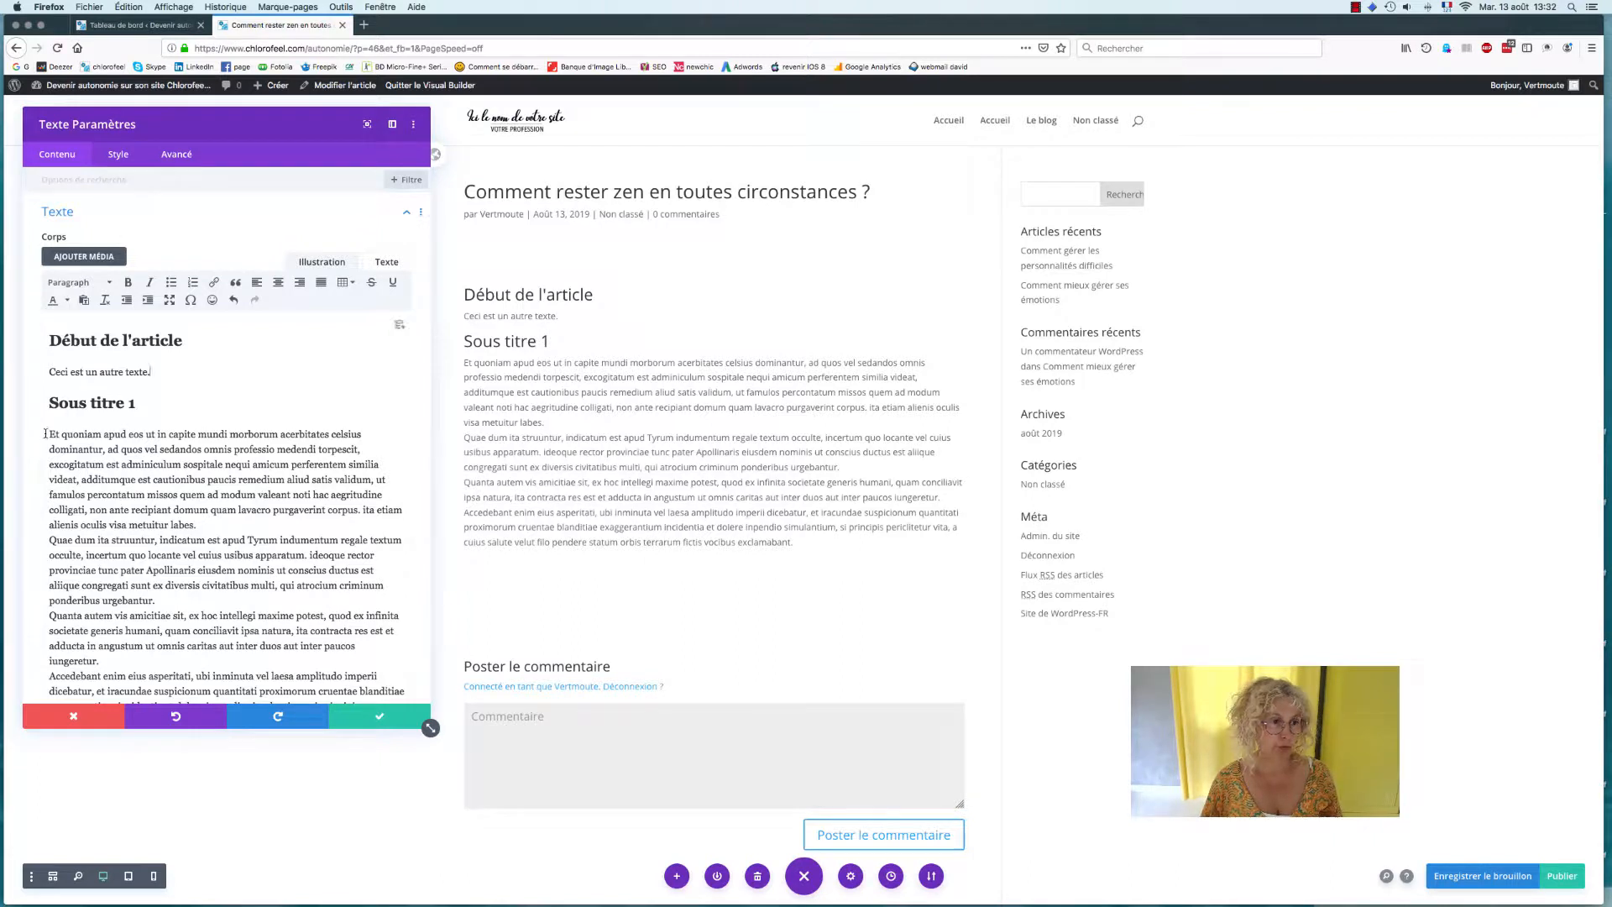
# Step: Delete all the body text below the "Sous titre 1" heading
pyautogui.moveTo(45, 433); pyautogui.dragTo(99, 660)
pyautogui.scroll(-3, 143, 659)
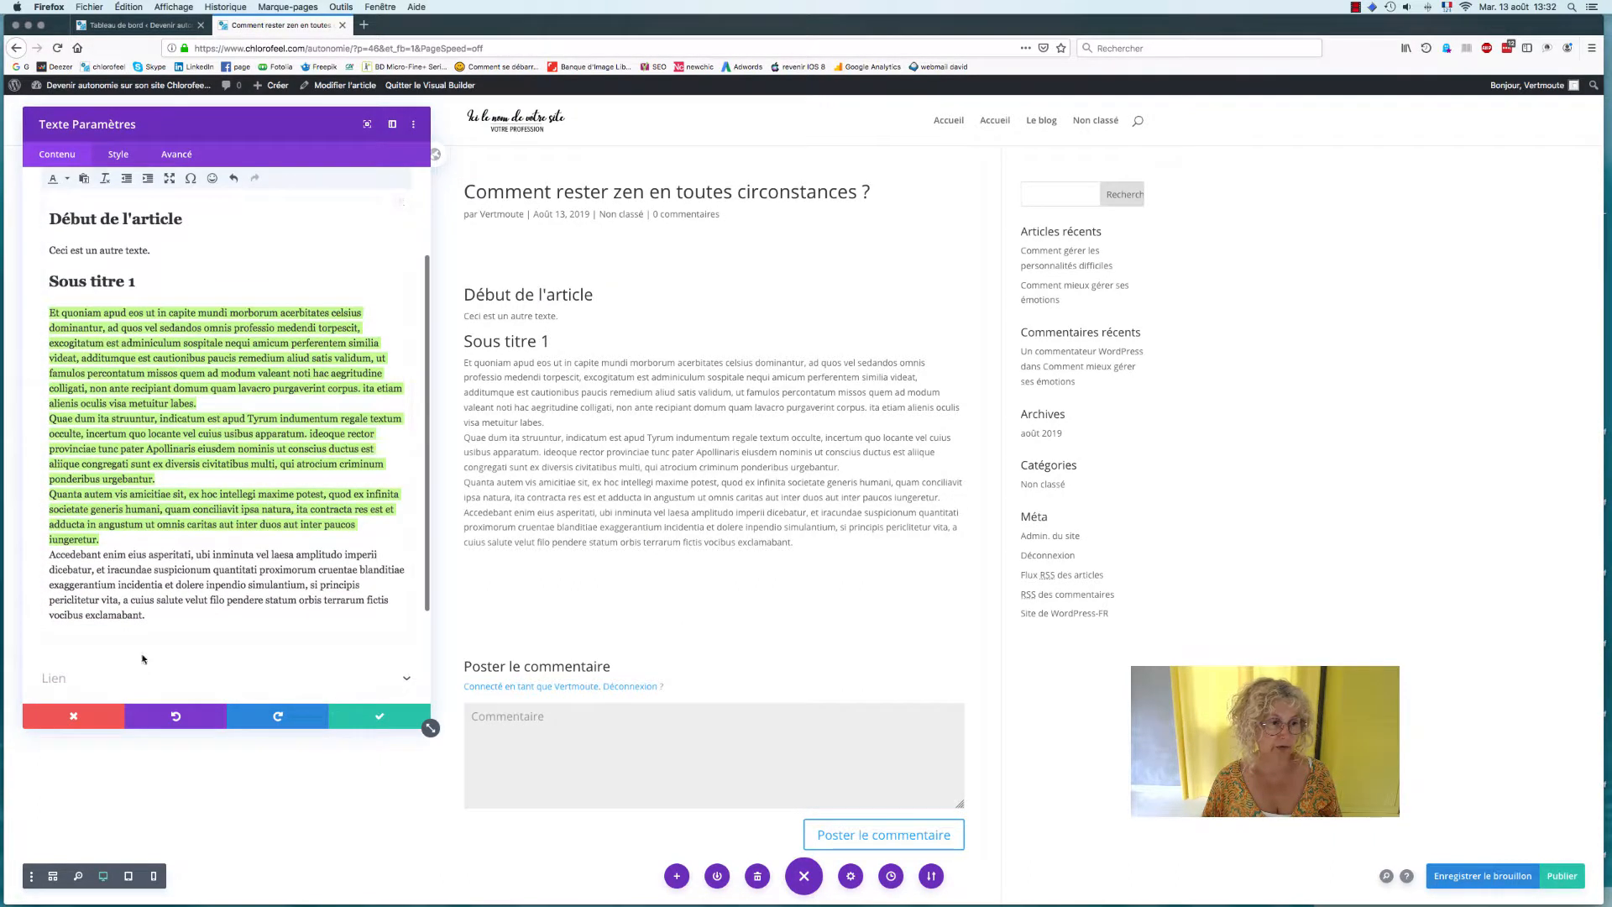
pyautogui.keyDown('shift'); pyautogui.click(151, 616); pyautogui.keyUp('shift')
pyautogui.press('BackSpace')
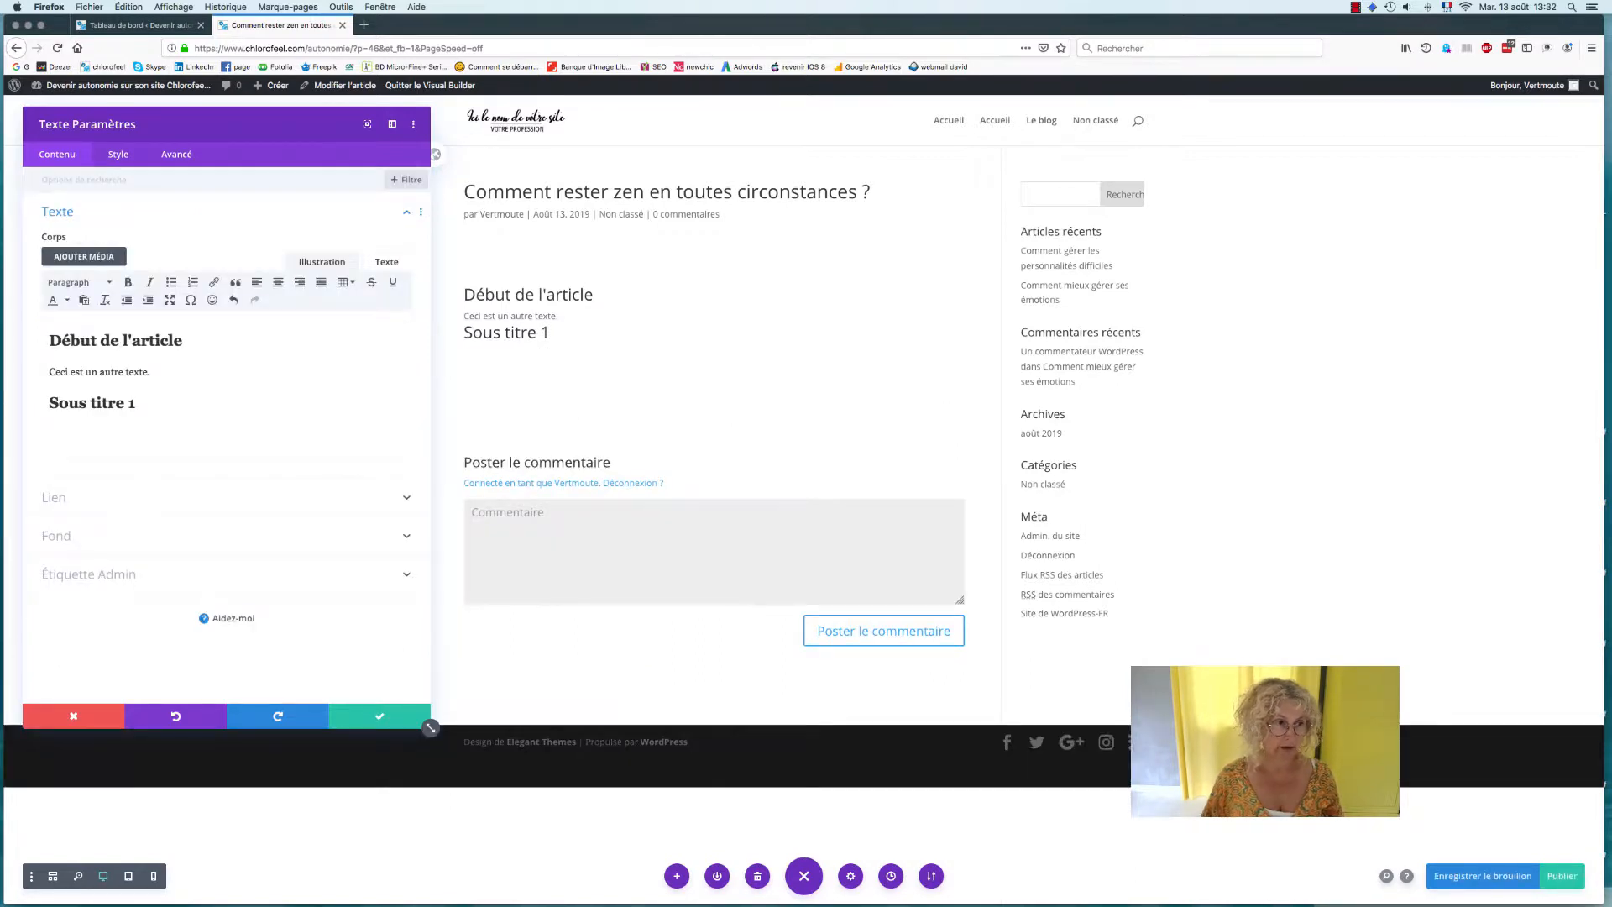
pyautogui.press('super+Tab')
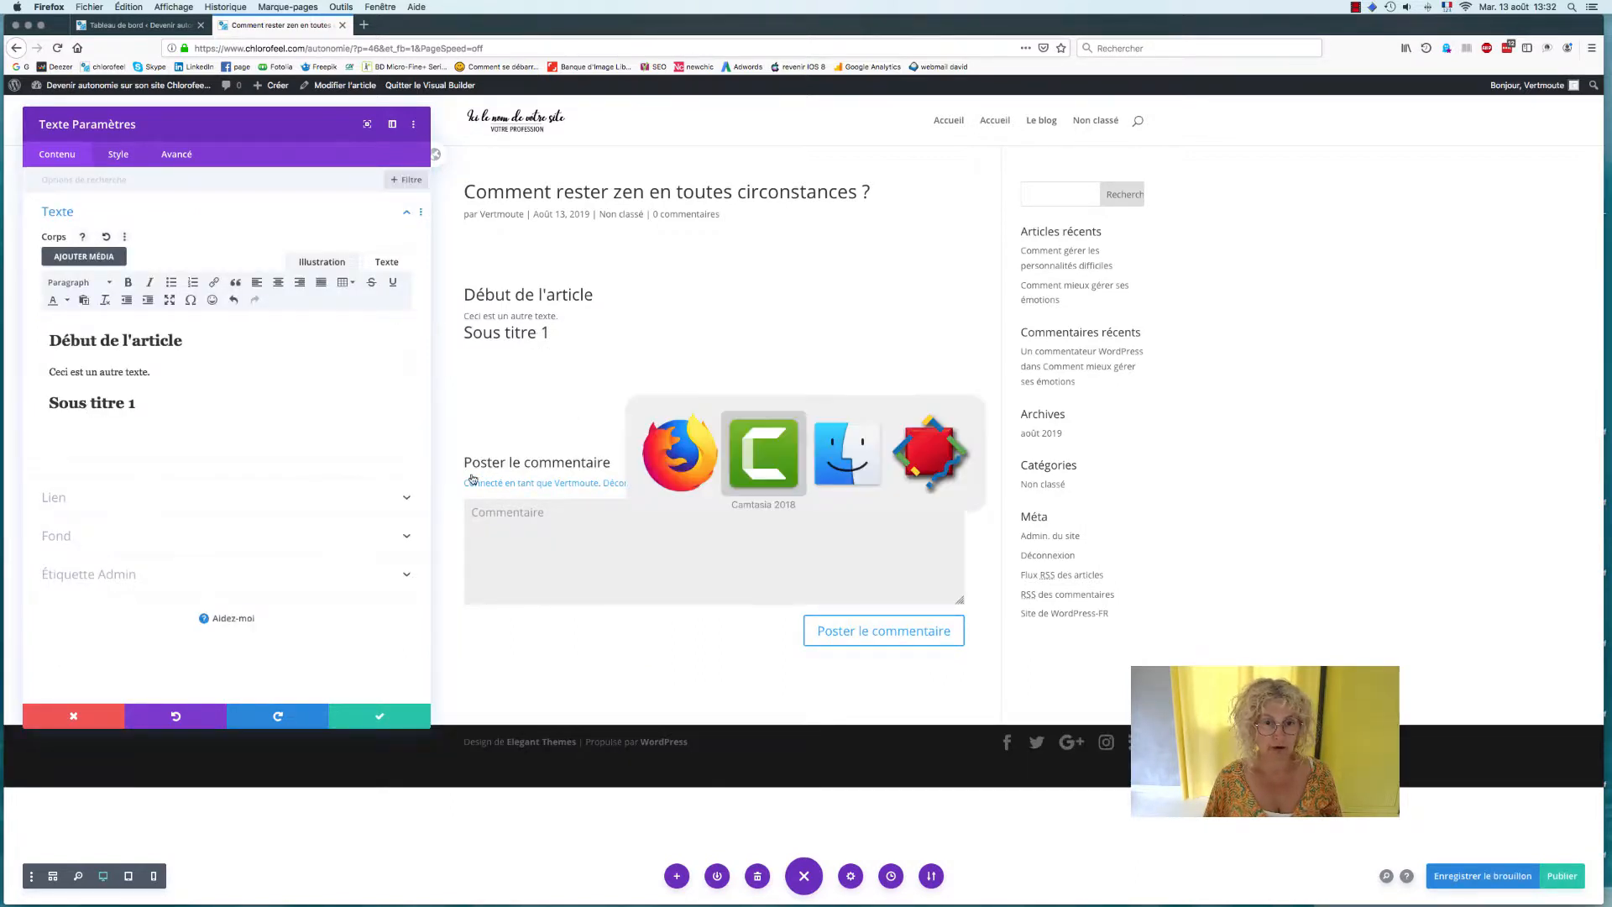
pyautogui.press('super+Tab')
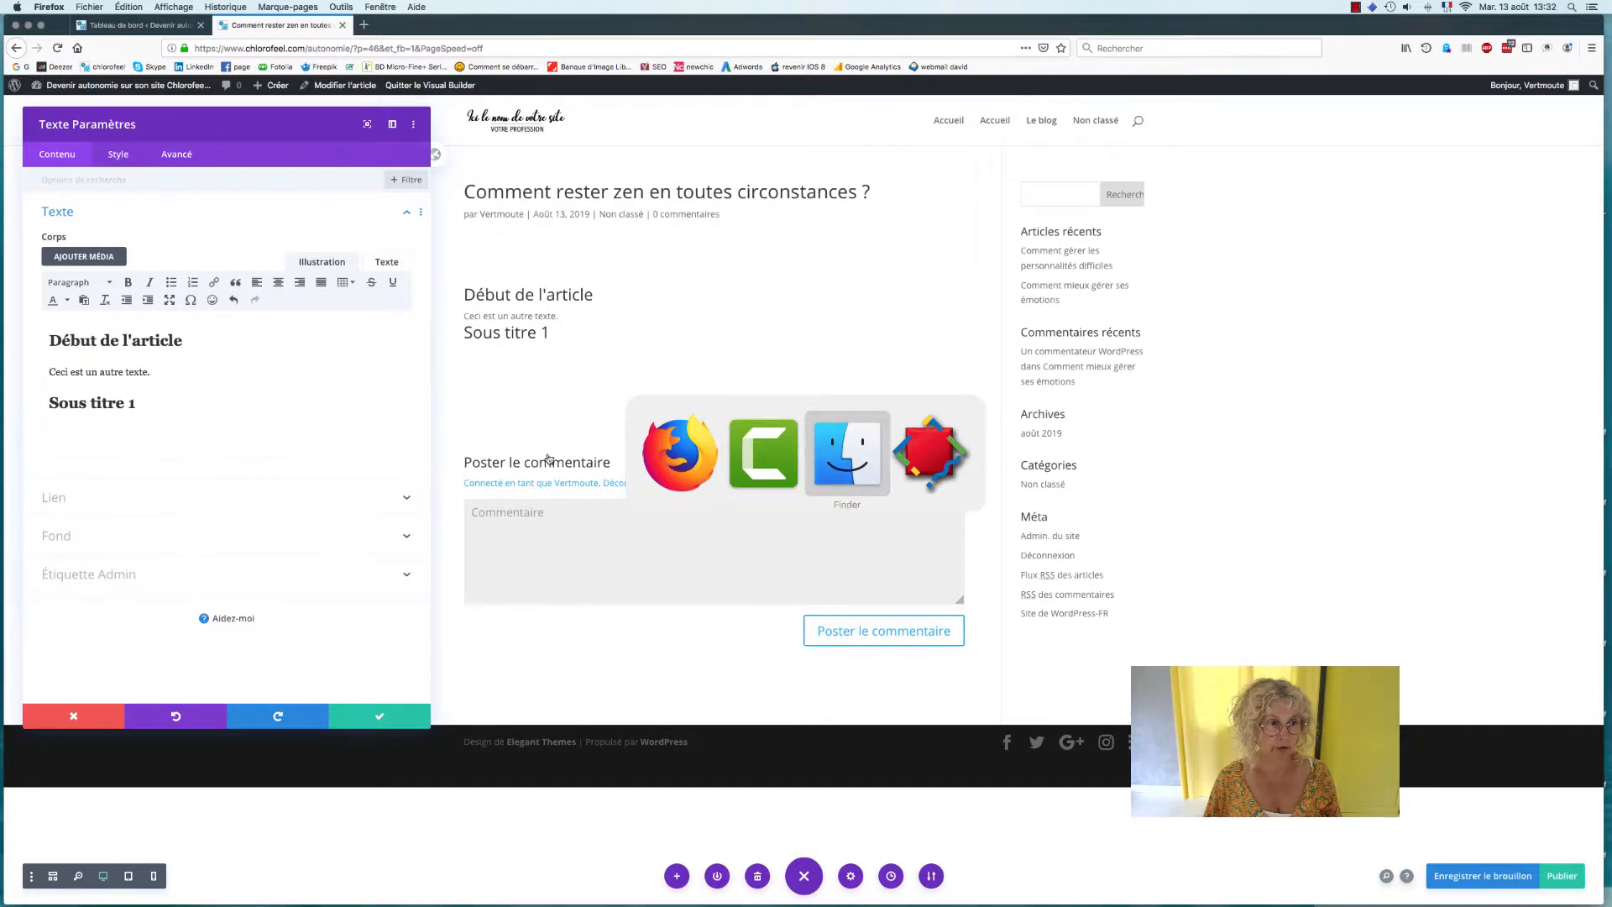
pyautogui.click(709, 459)
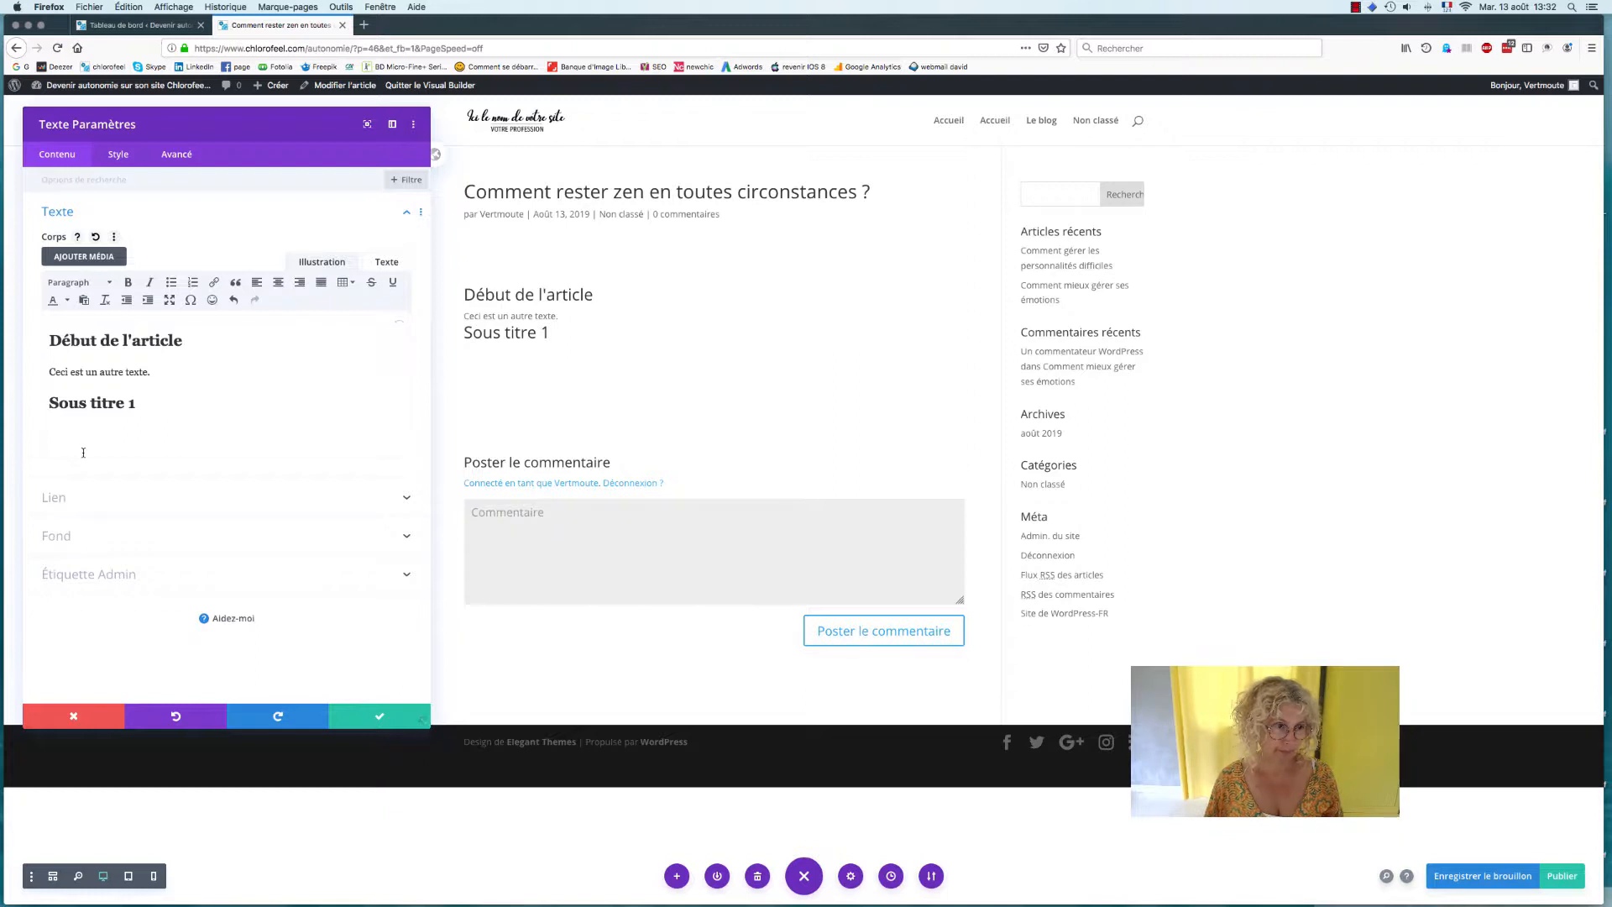
# Step: Write "Voici un nouveau texte." under the "Sous titre 1" heading and save the text module's changes
pyautogui.click(86, 424)
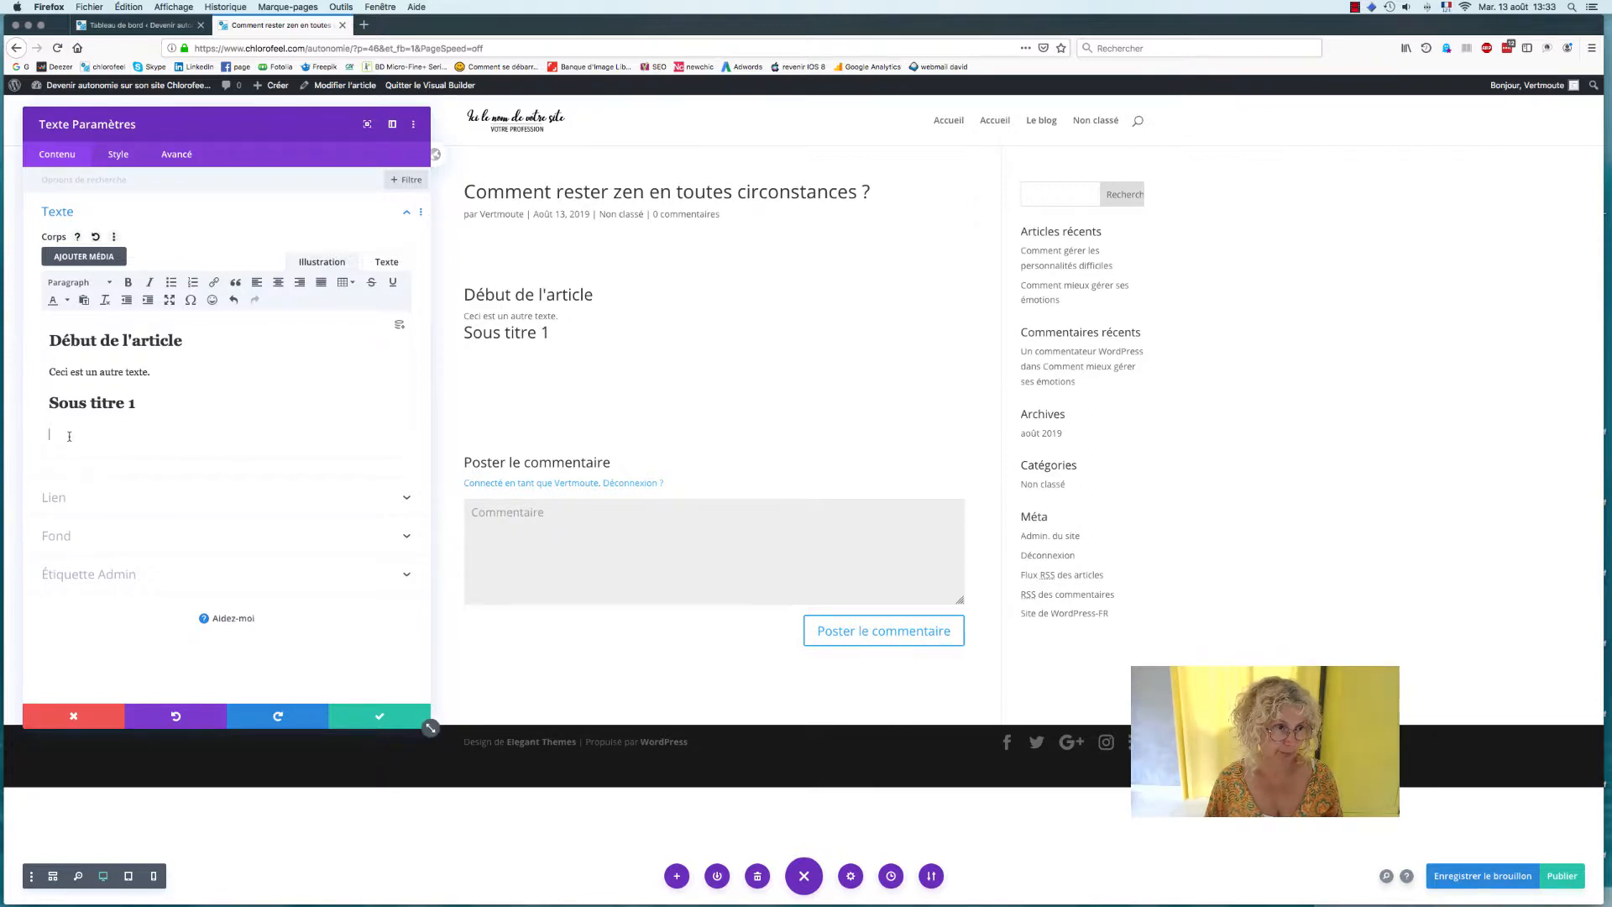
pyautogui.write('sdfq')
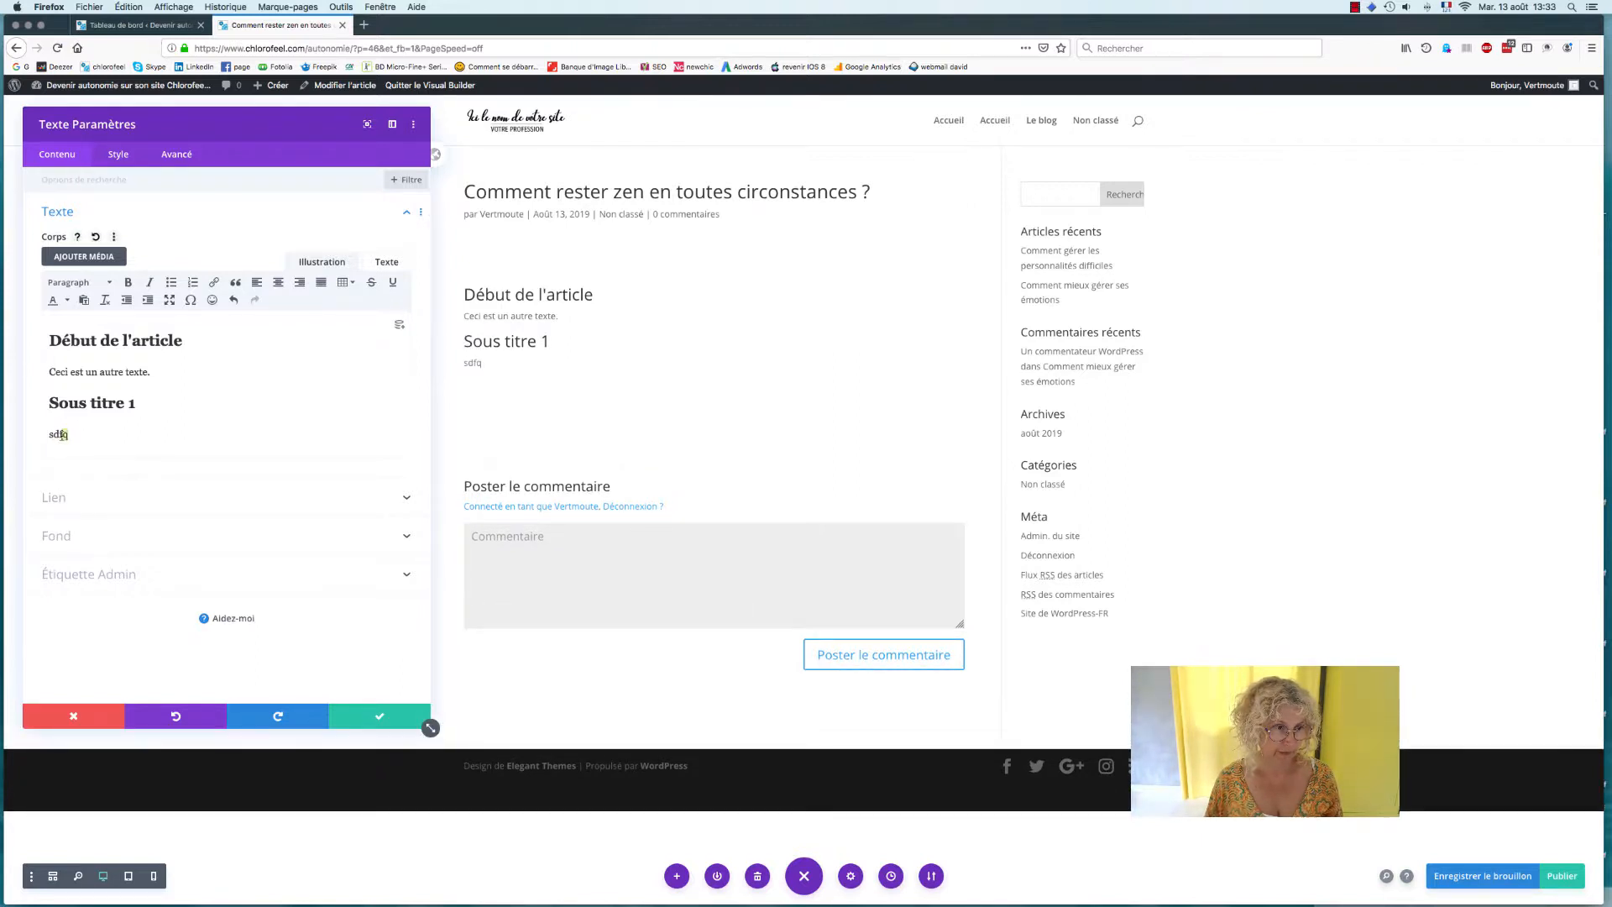
pyautogui.moveTo(69, 434); pyautogui.dragTo(51, 434)
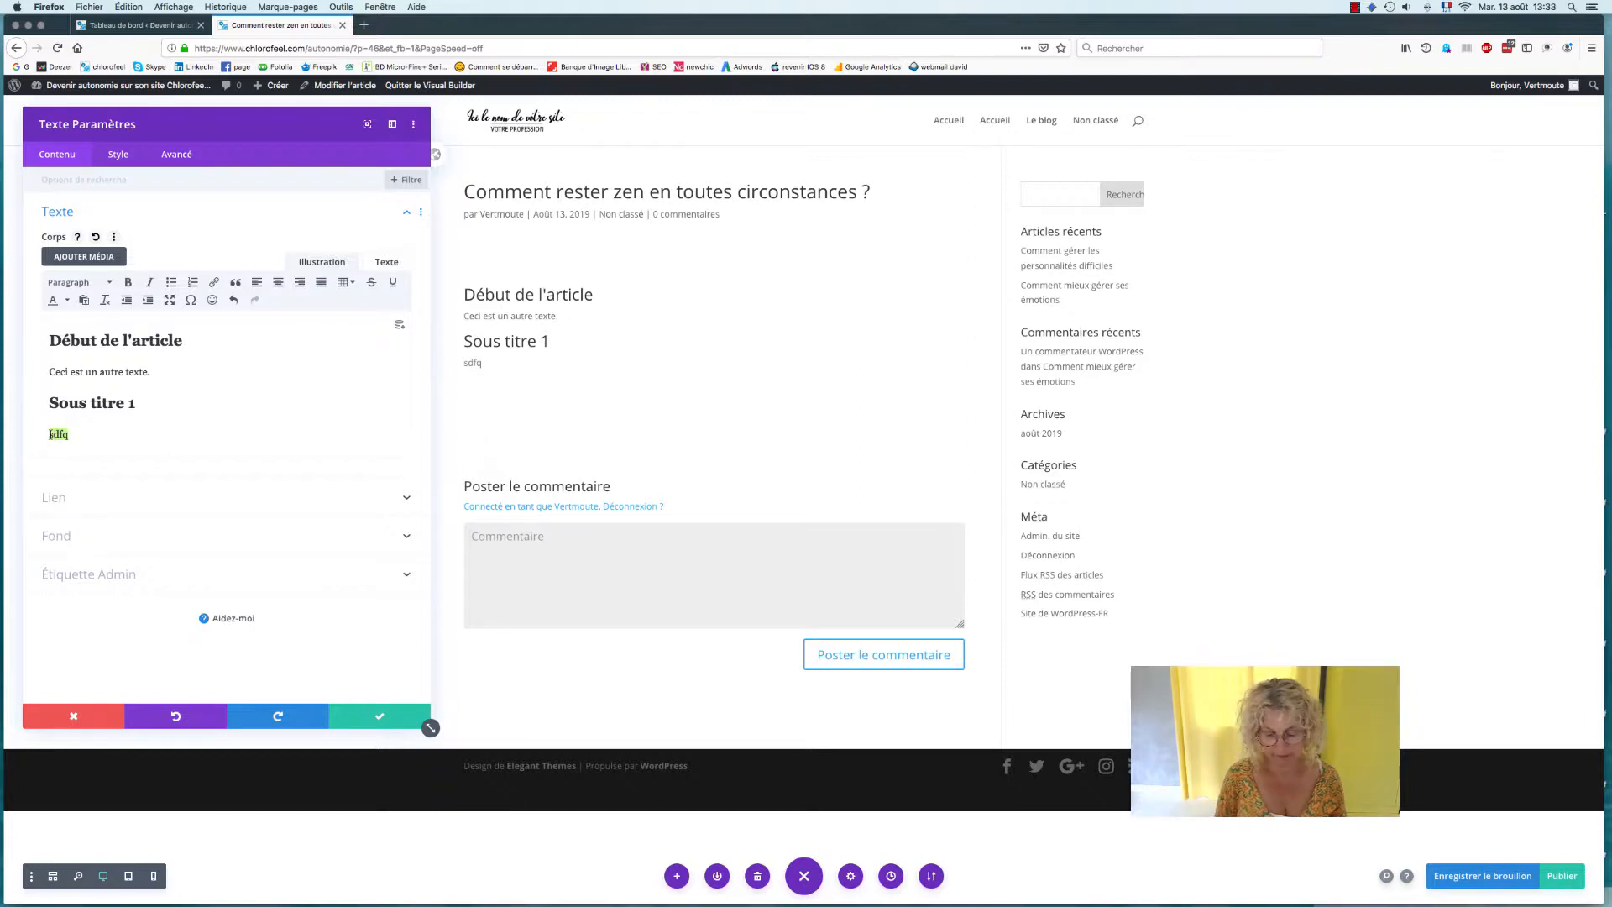
pyautogui.write('Voici u')
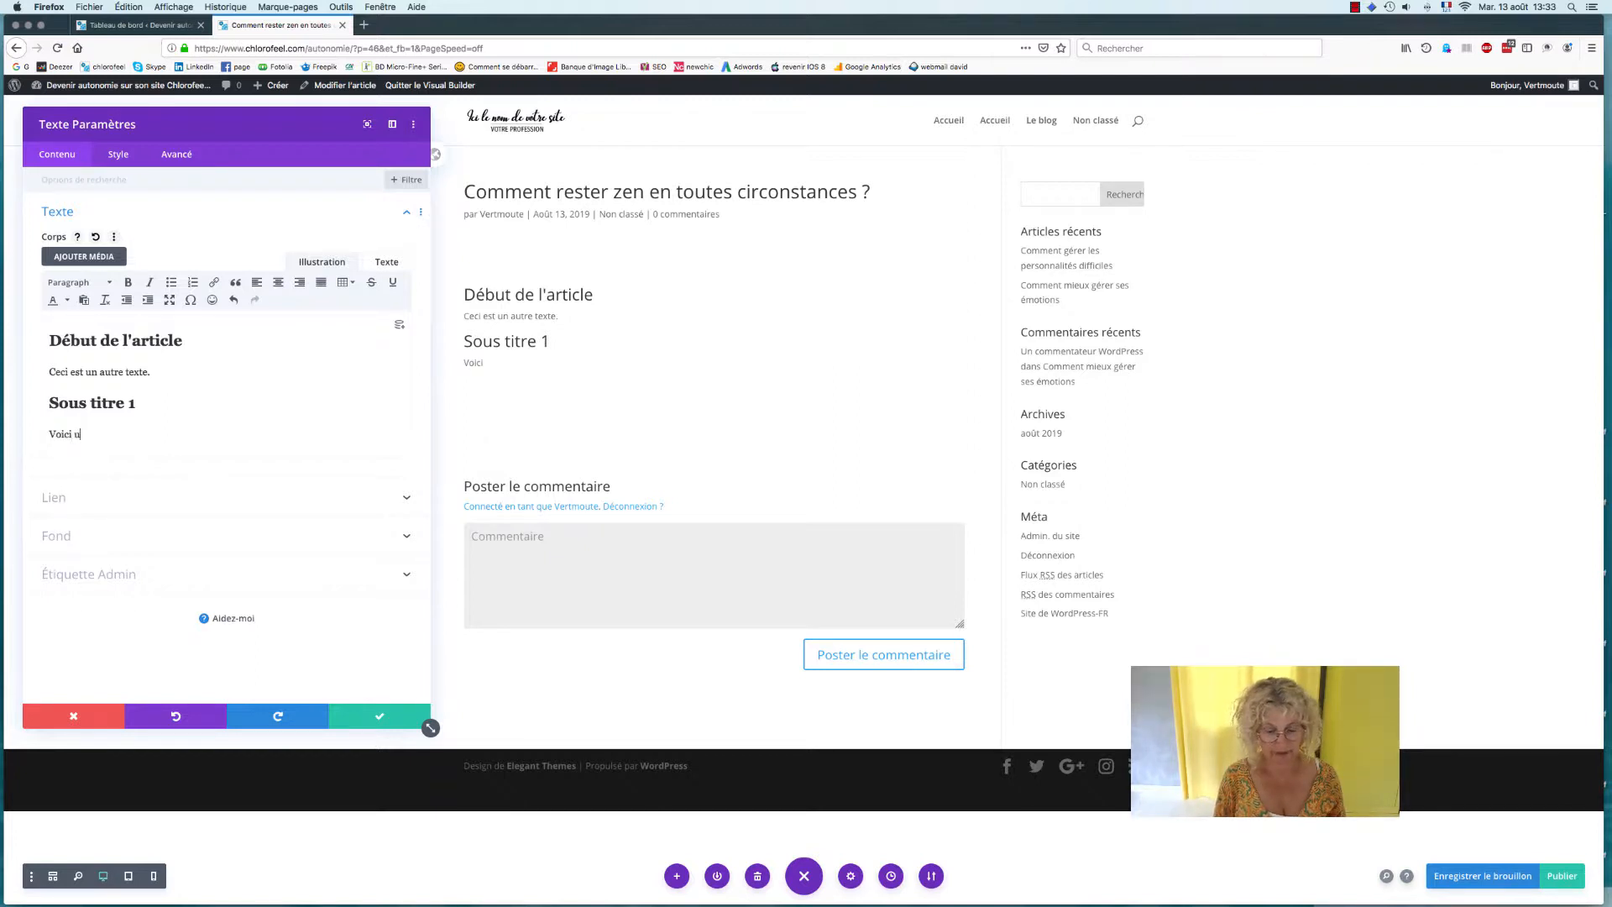
pyautogui.write('n nouveau texte.')
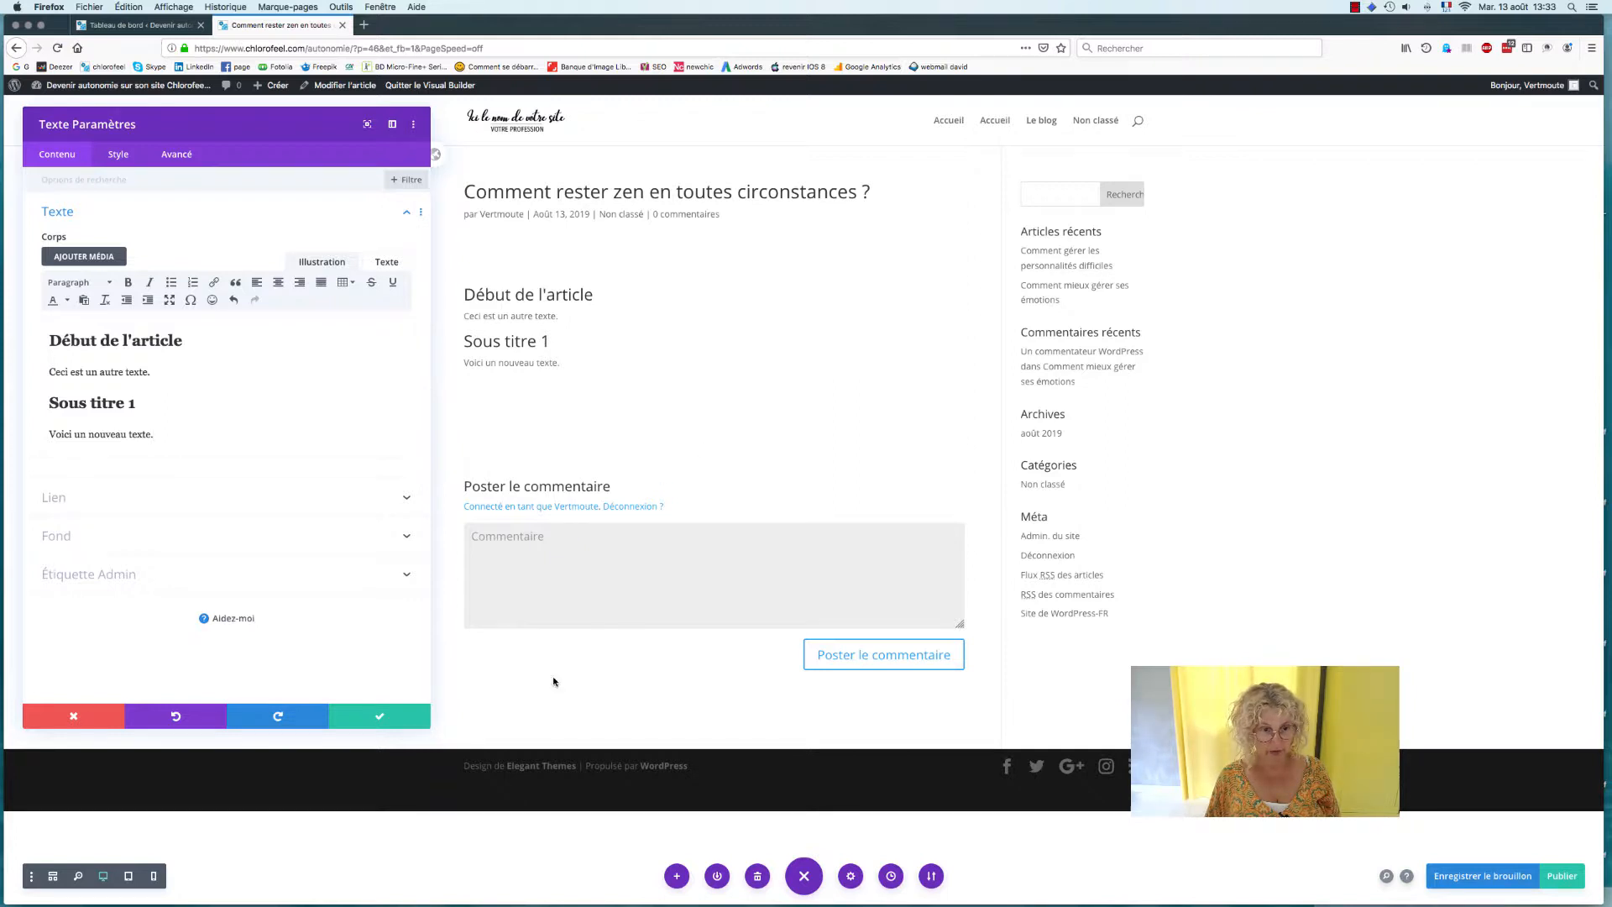
pyautogui.click(368, 718)
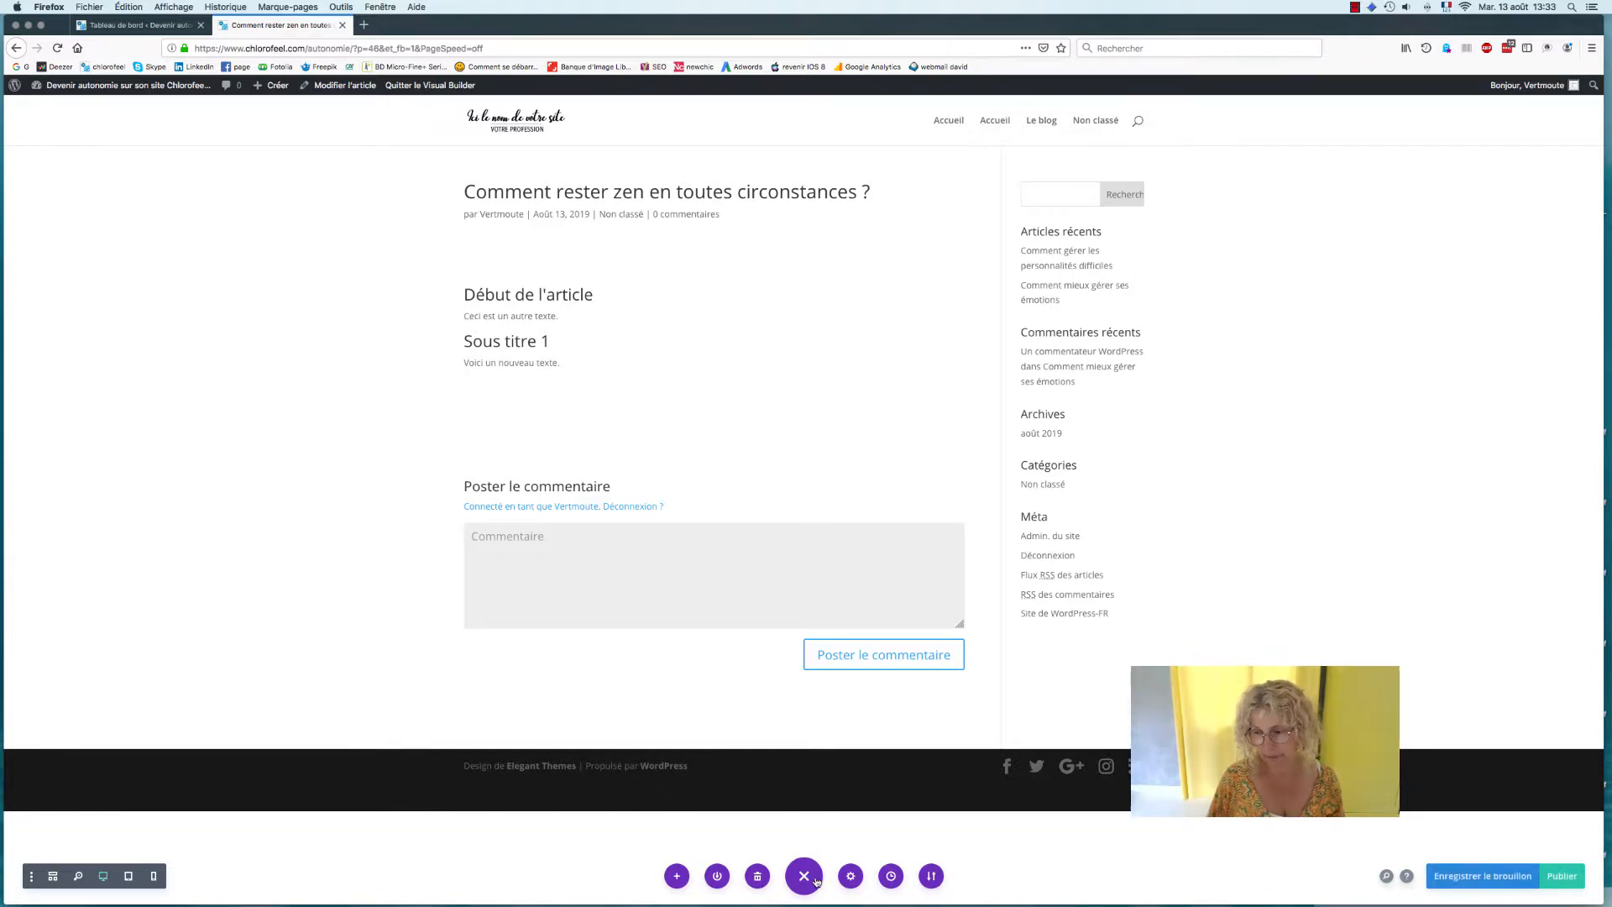
# Step: Publish and save the article, and open it in the WordPress post editor
pyautogui.click(1568, 875)
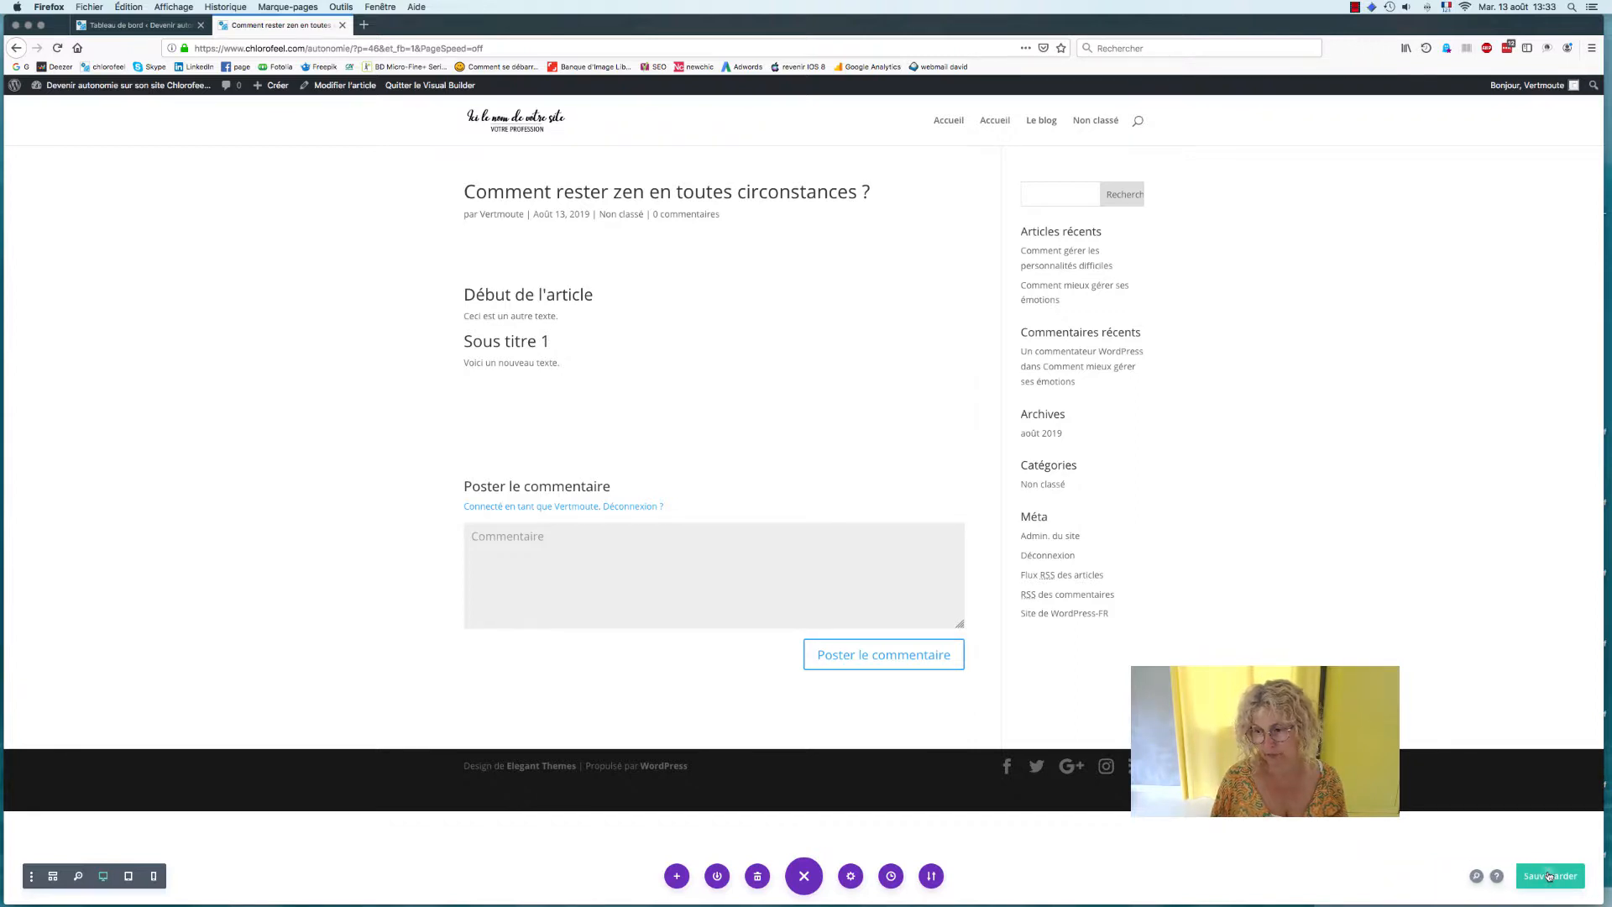
pyautogui.click(1549, 875)
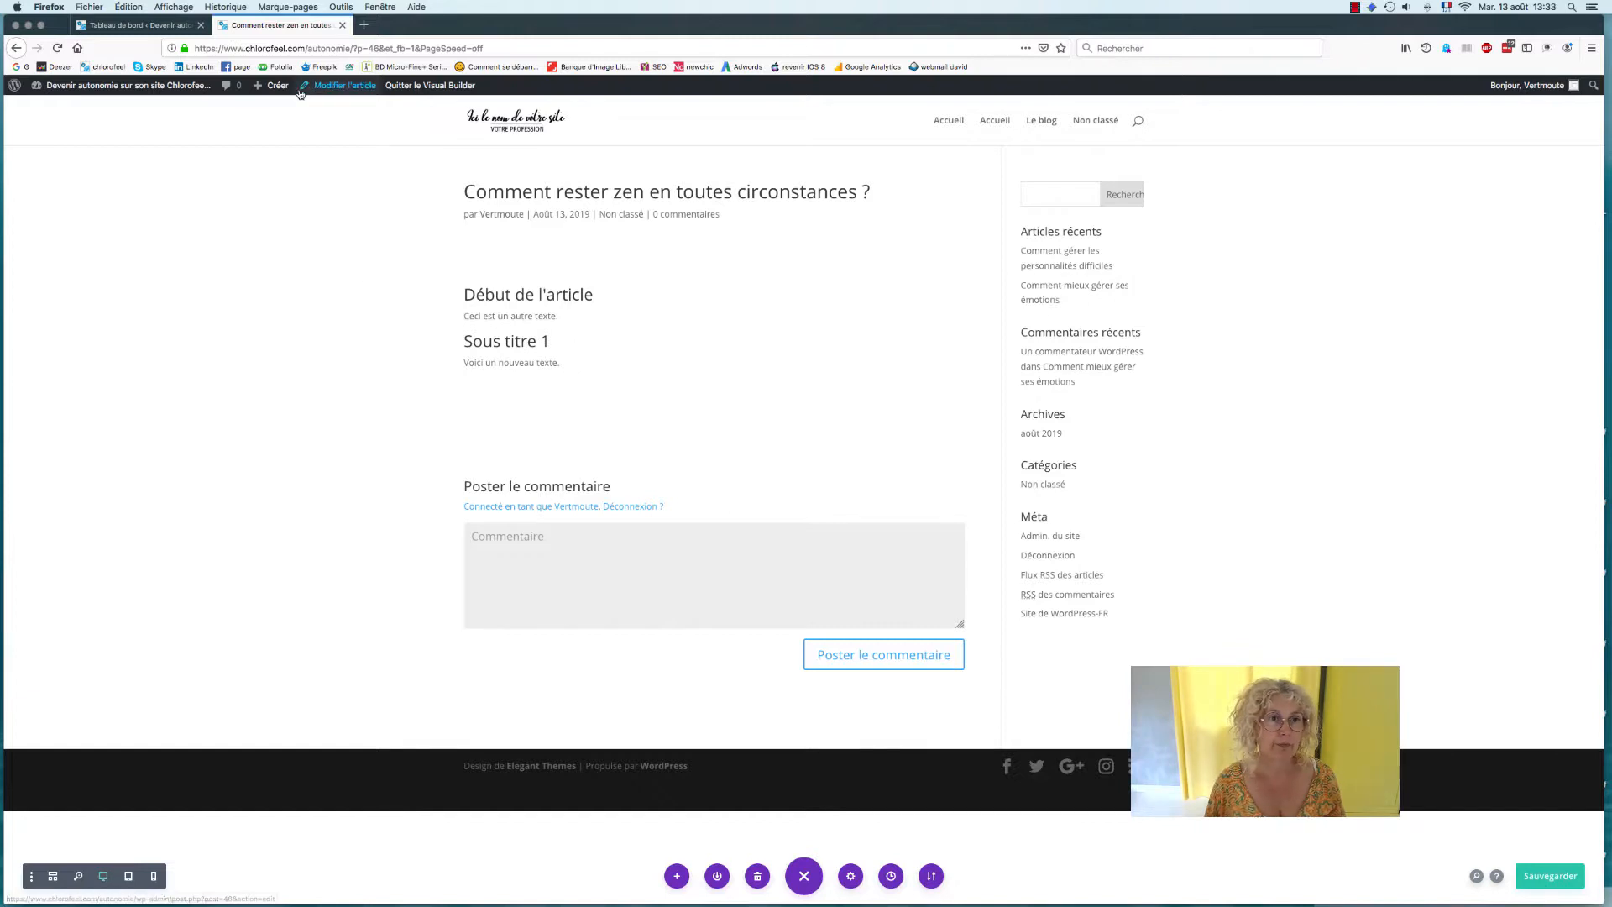
pyautogui.click(353, 86)
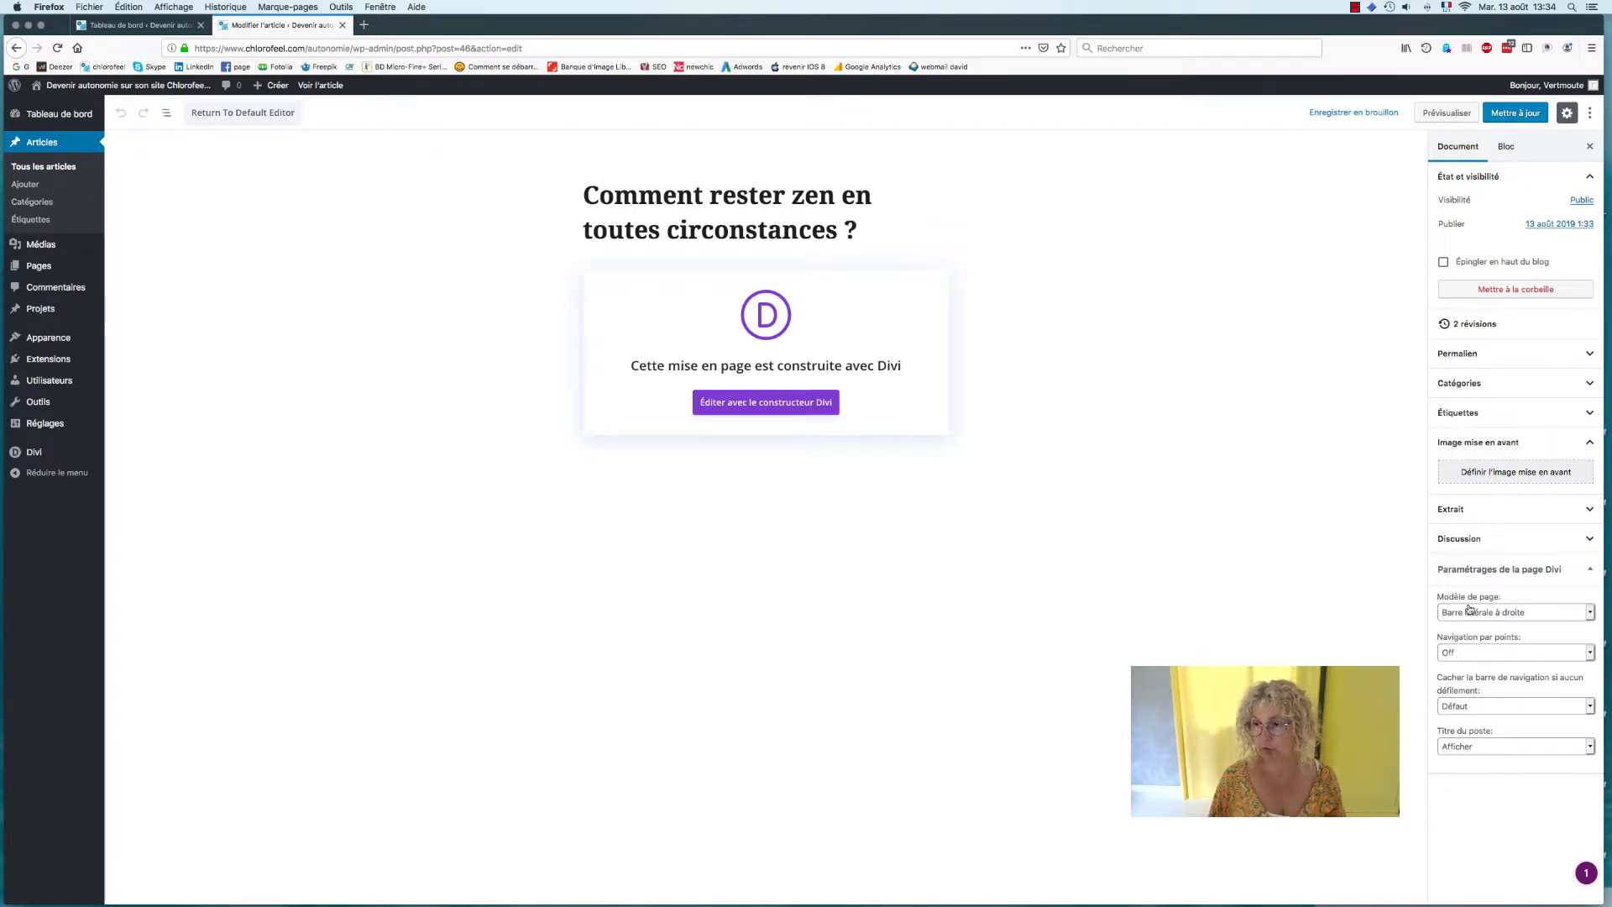
# Step: Upload "Capture d'écran 2012-07-28 à 08.23.27.png" from the Images folder and set it as the article's featured image
pyautogui.click(1477, 472)
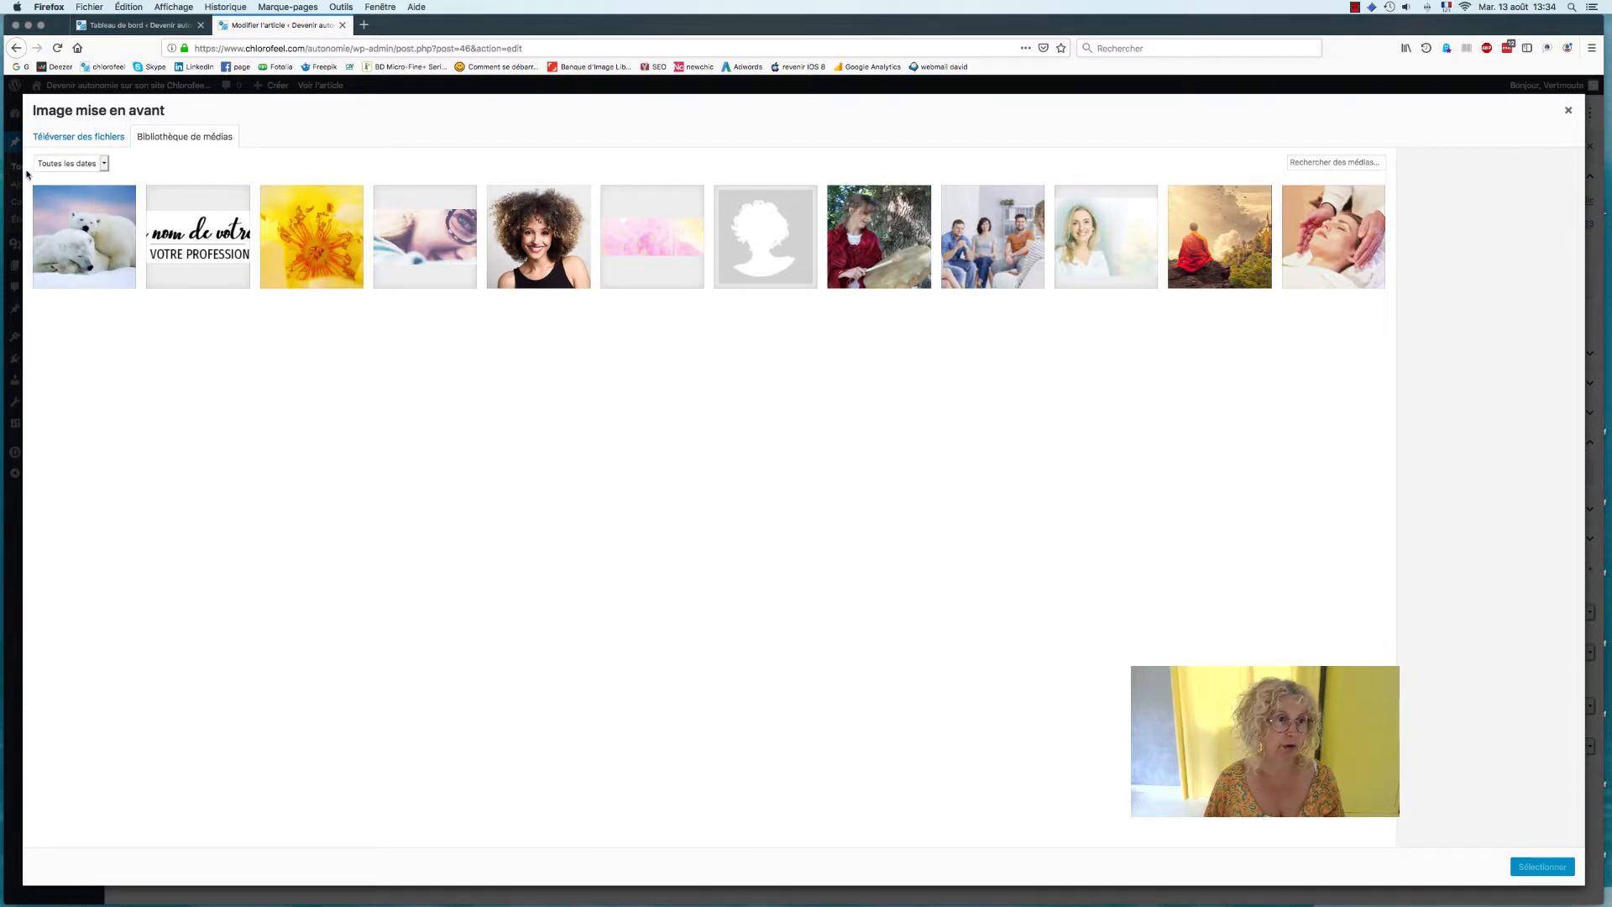
pyautogui.click(84, 138)
pyautogui.click(805, 424)
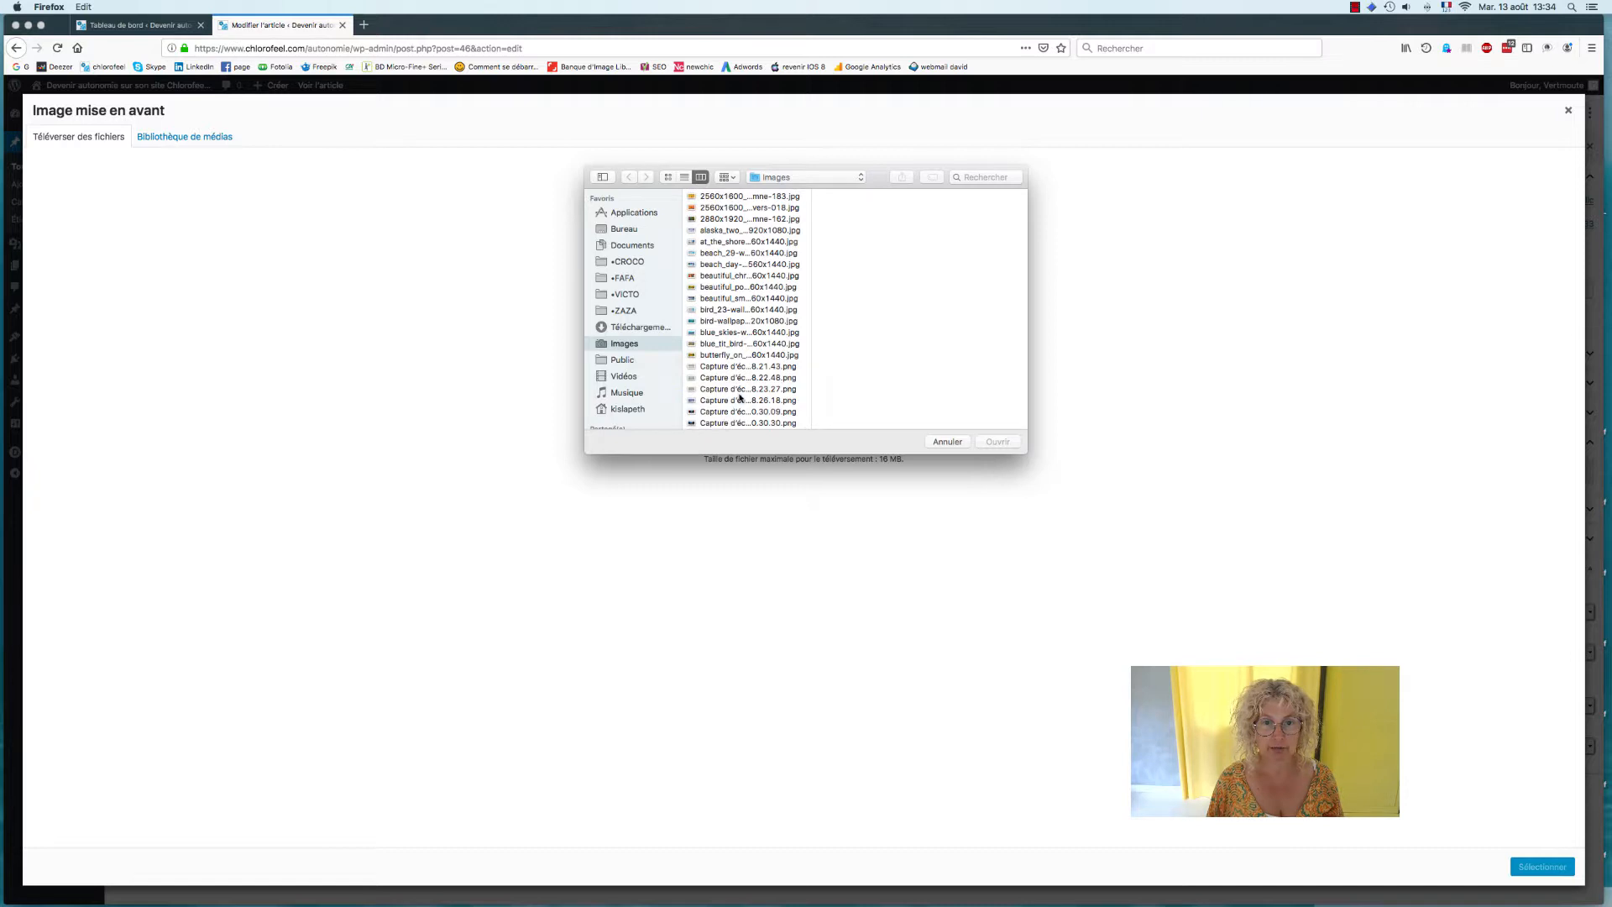
pyautogui.click(739, 389)
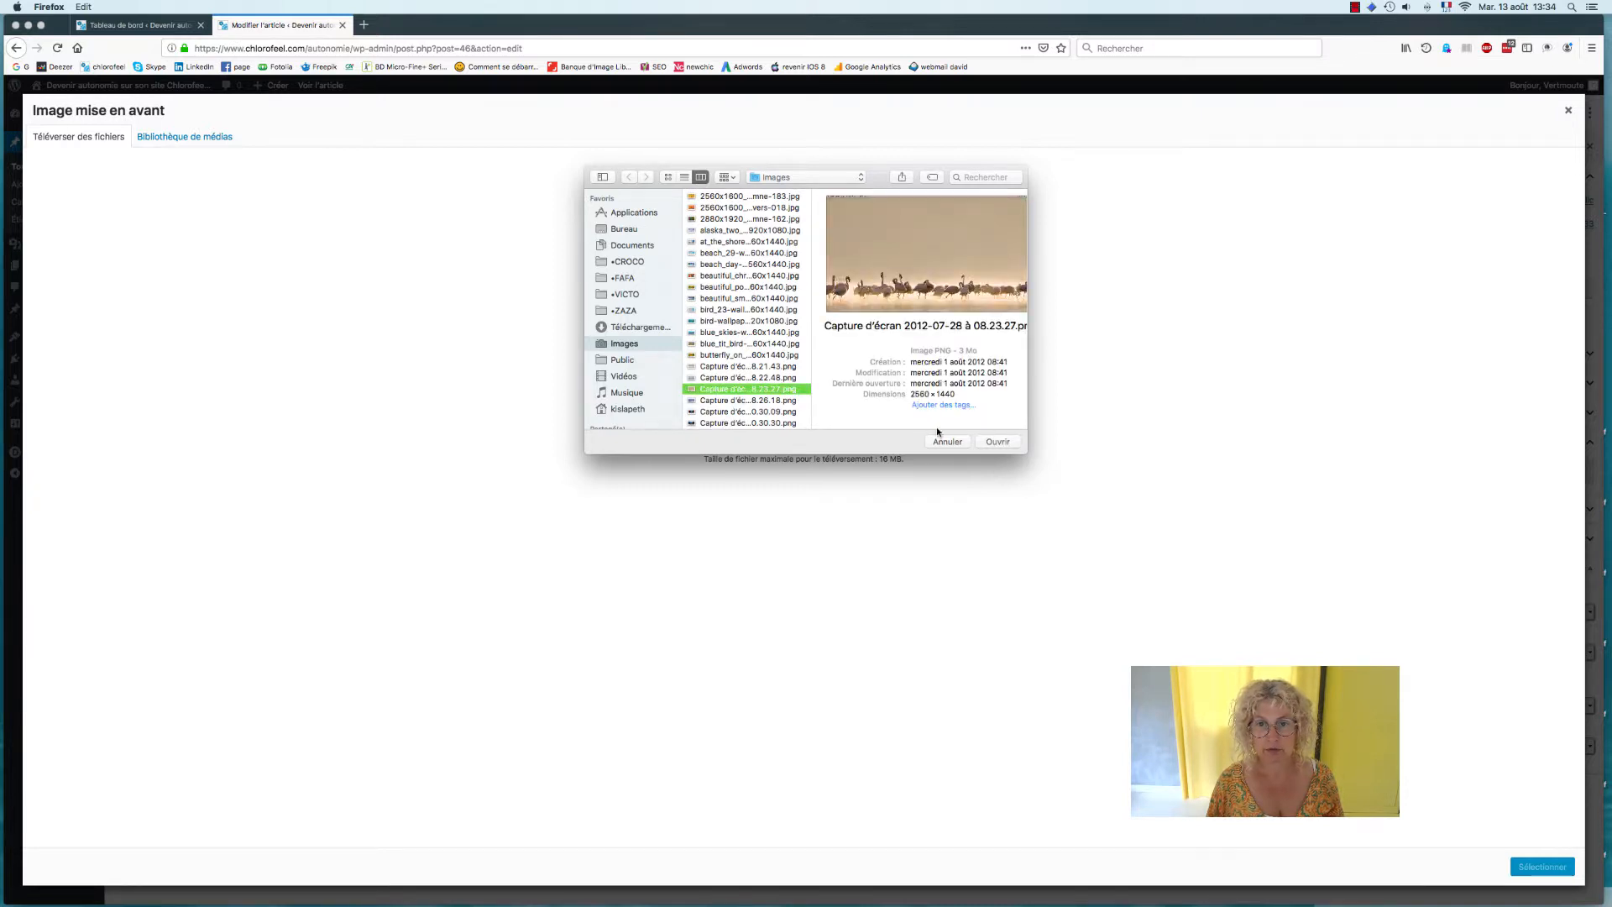
pyautogui.click(998, 442)
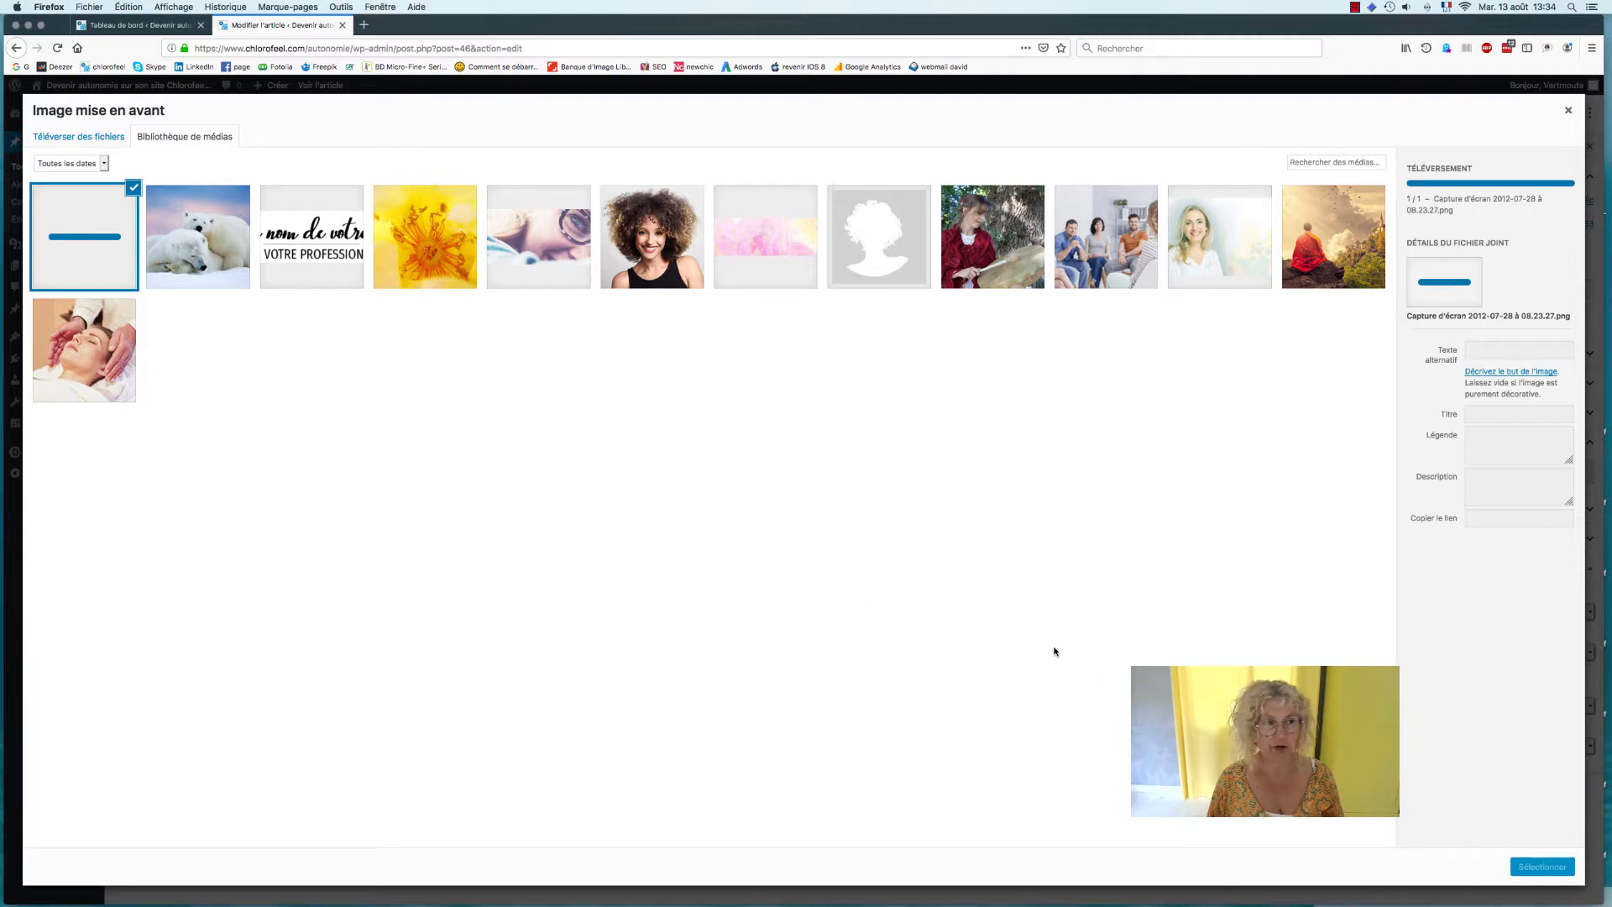
pyautogui.click(1532, 869)
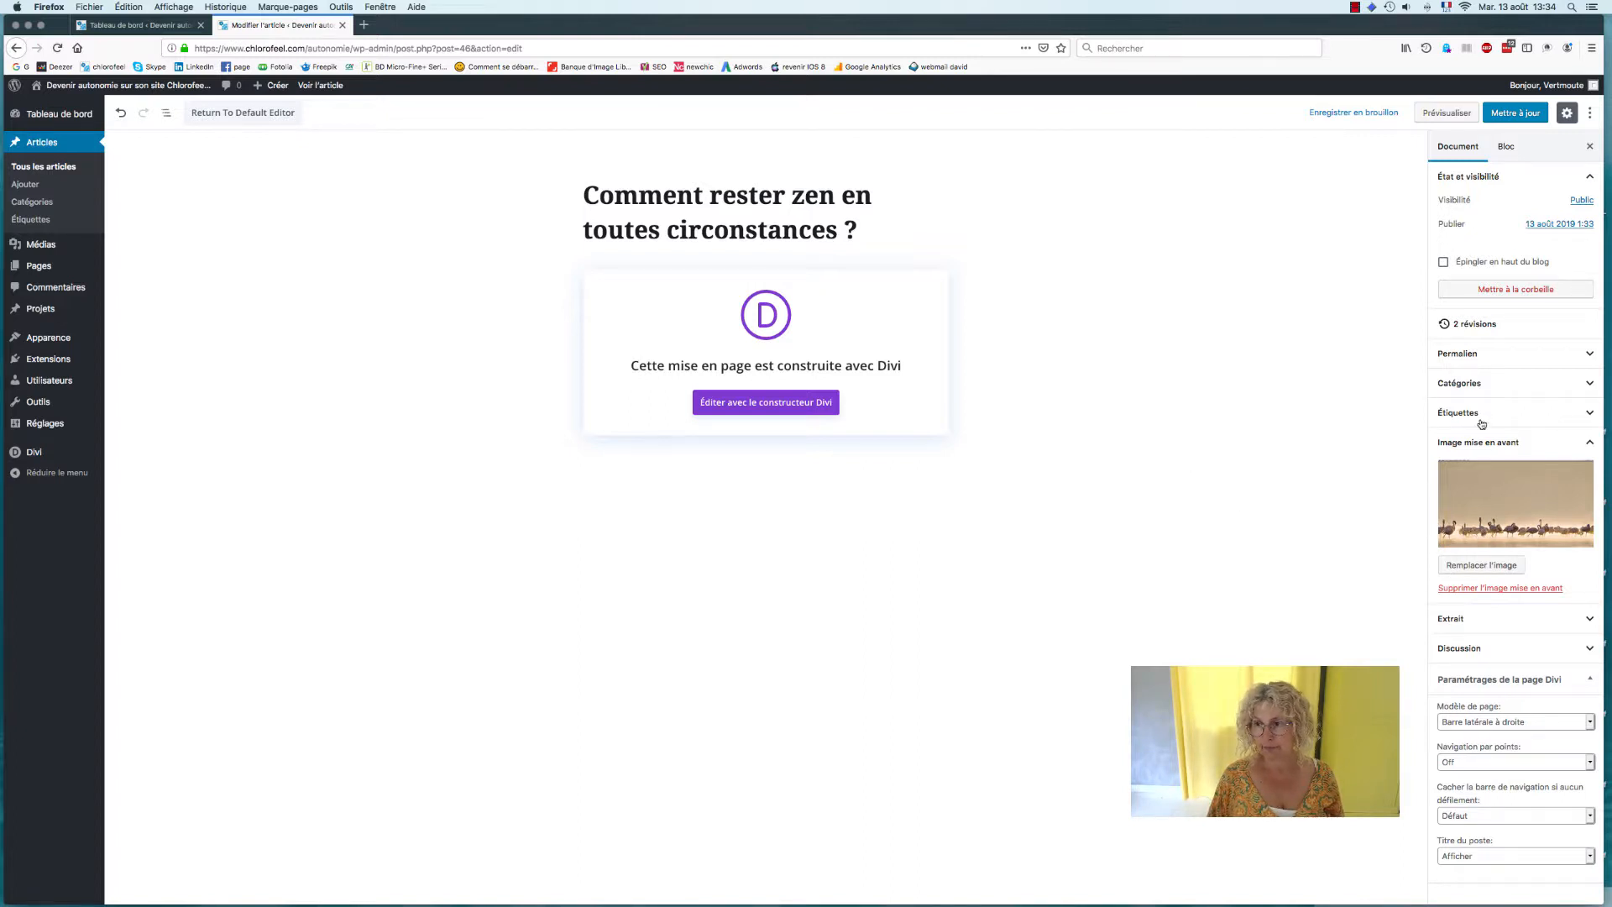
# Step: Create a new category named "Rester zen" for the article
pyautogui.click(1462, 383)
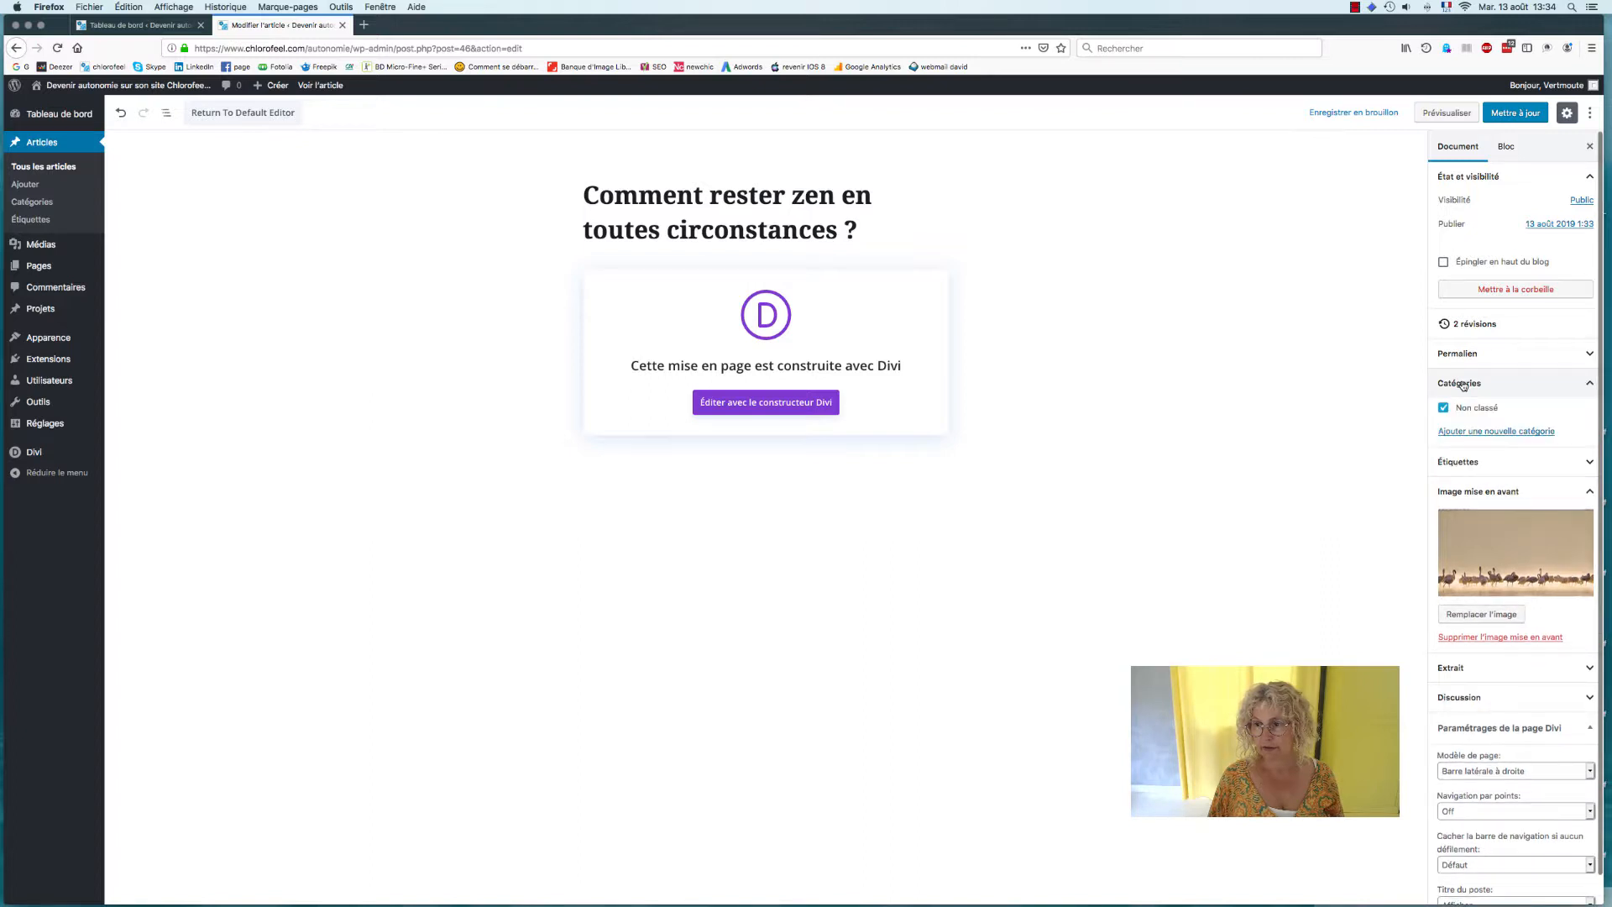
pyautogui.click(1505, 431)
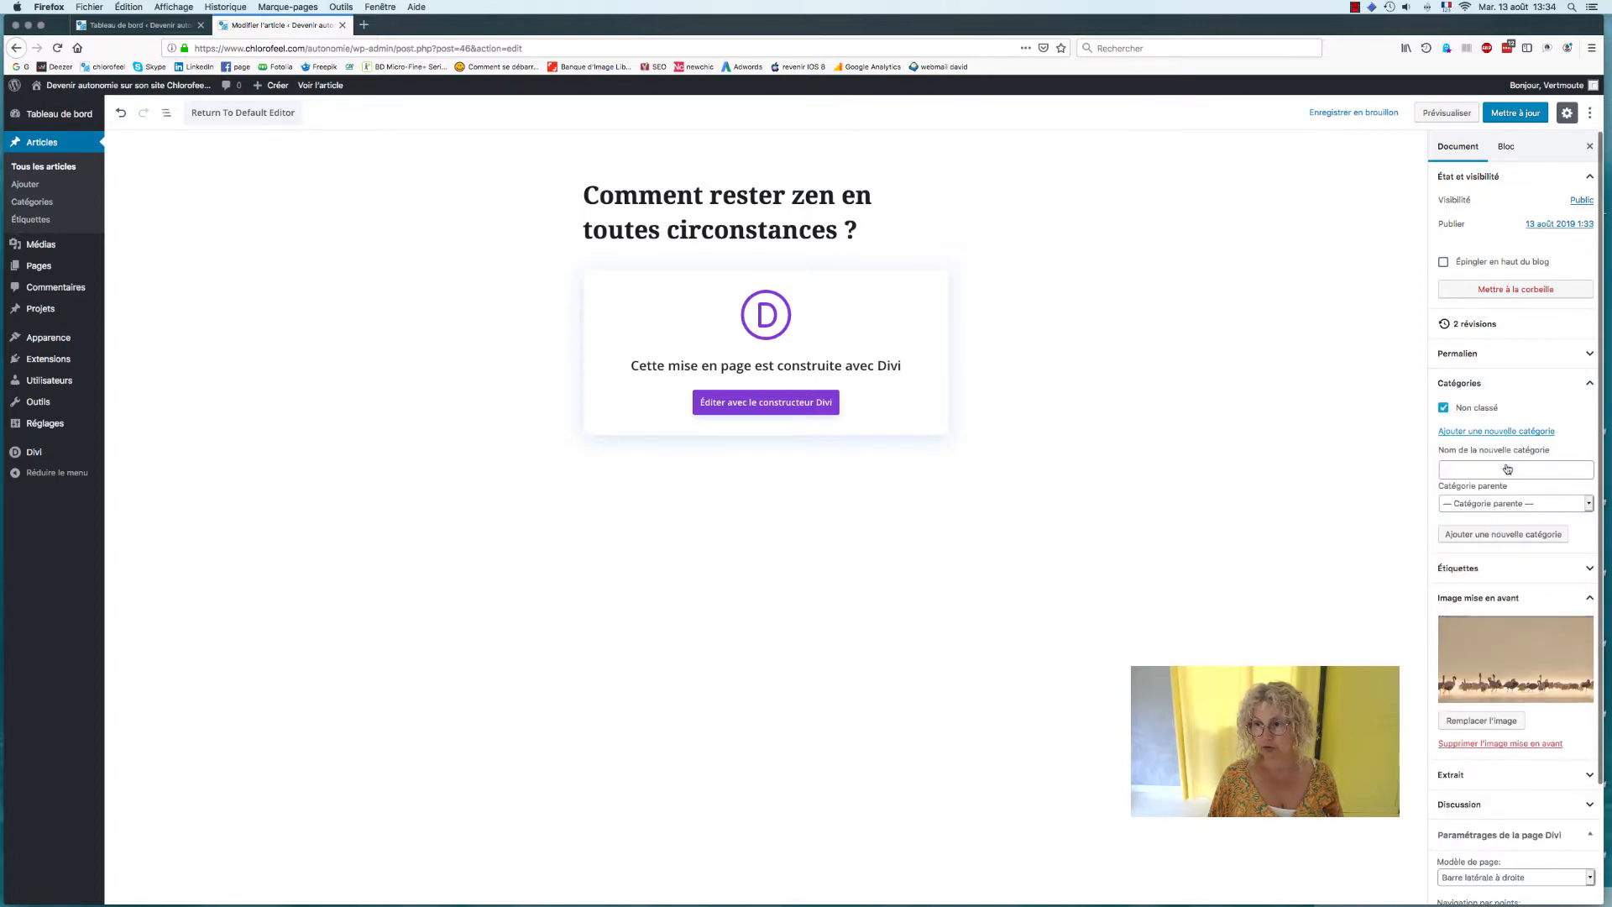
pyautogui.click(1501, 469)
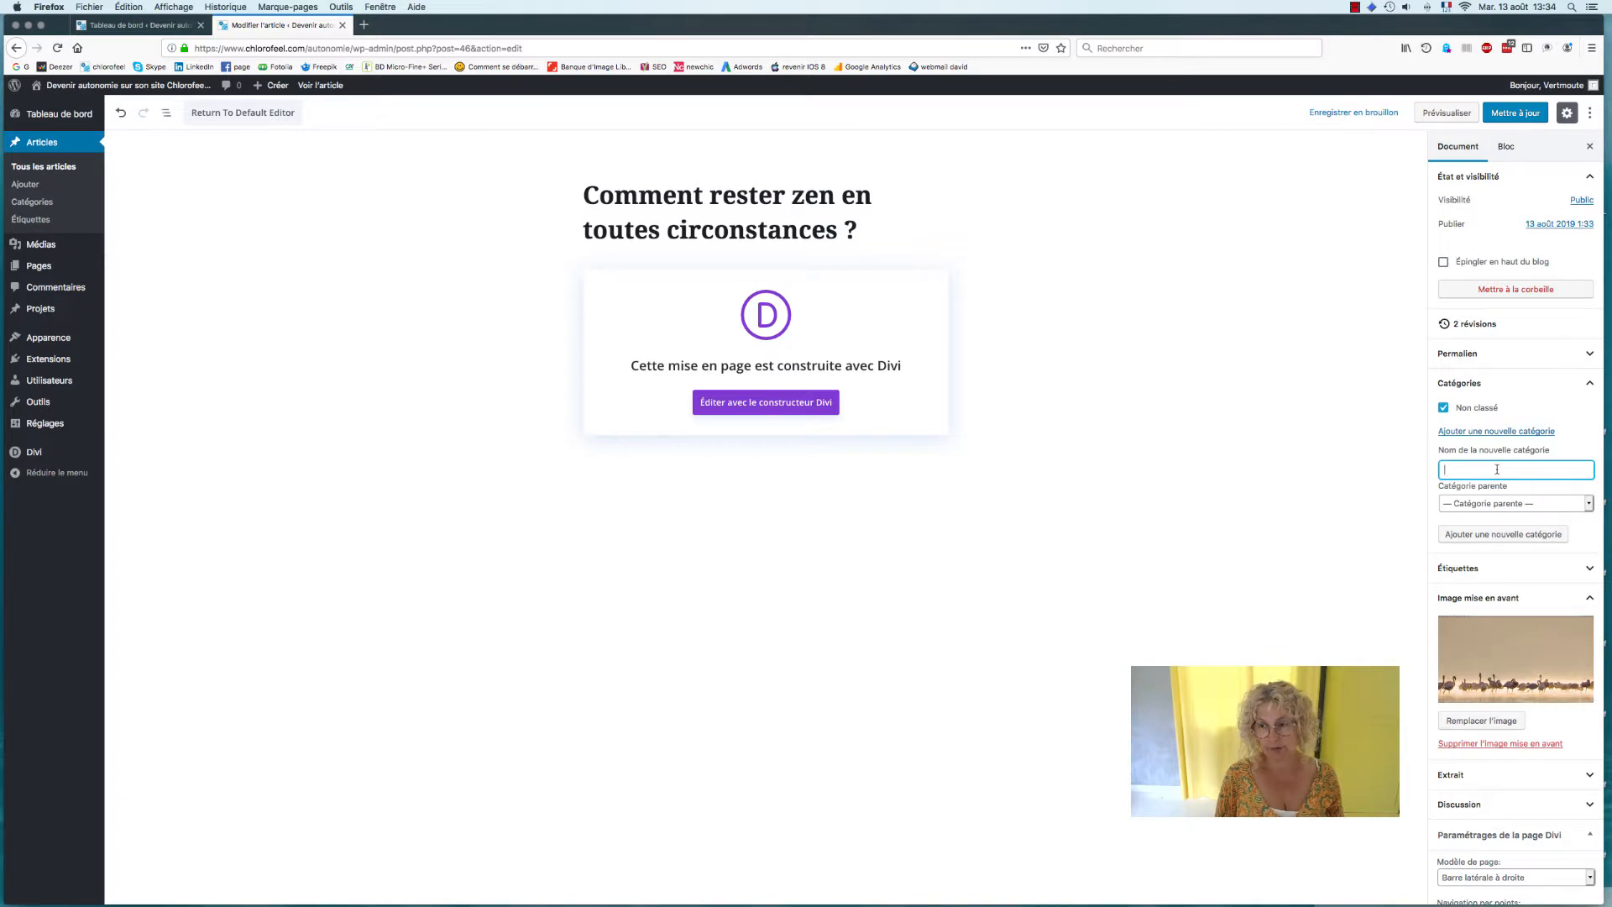
pyautogui.write('Rest')
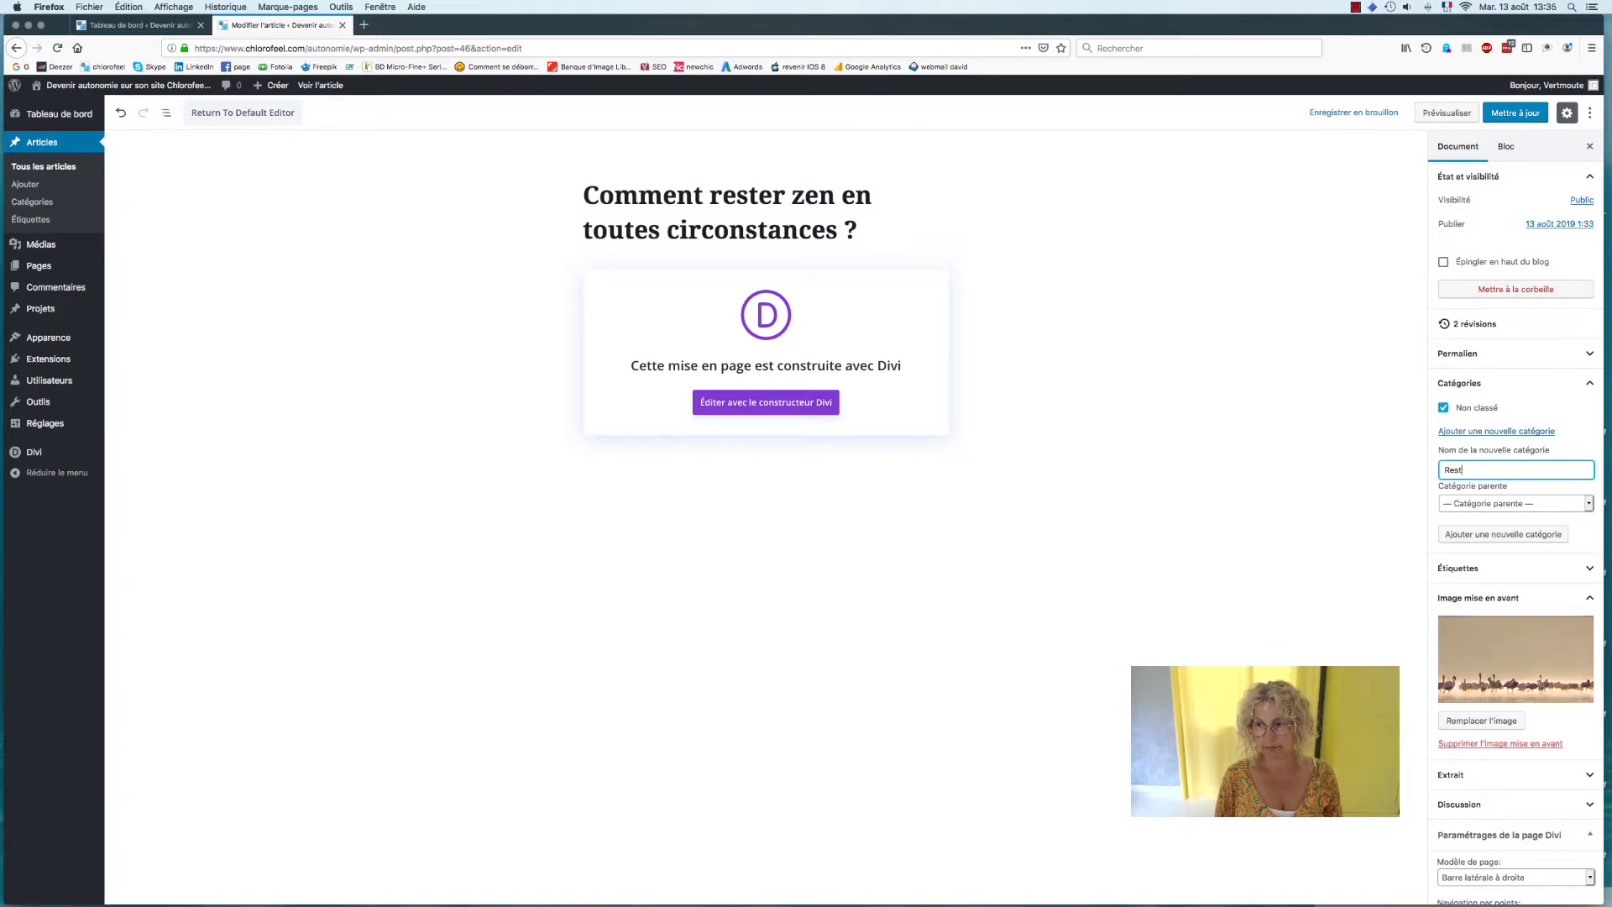
pyautogui.write('er zen')
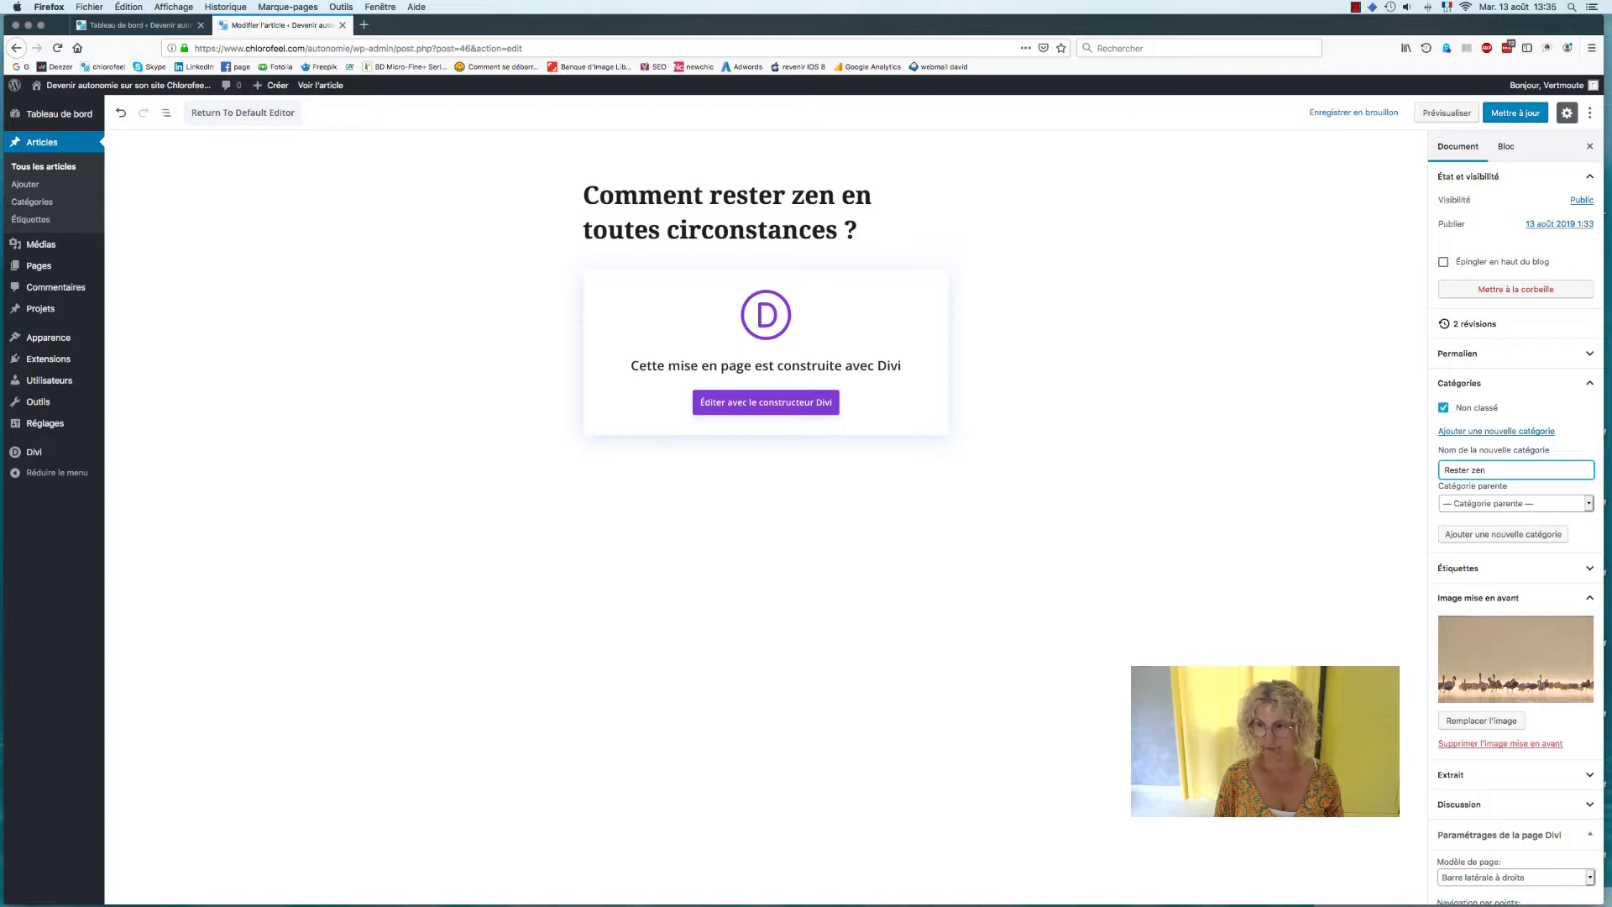
pyautogui.click(1520, 536)
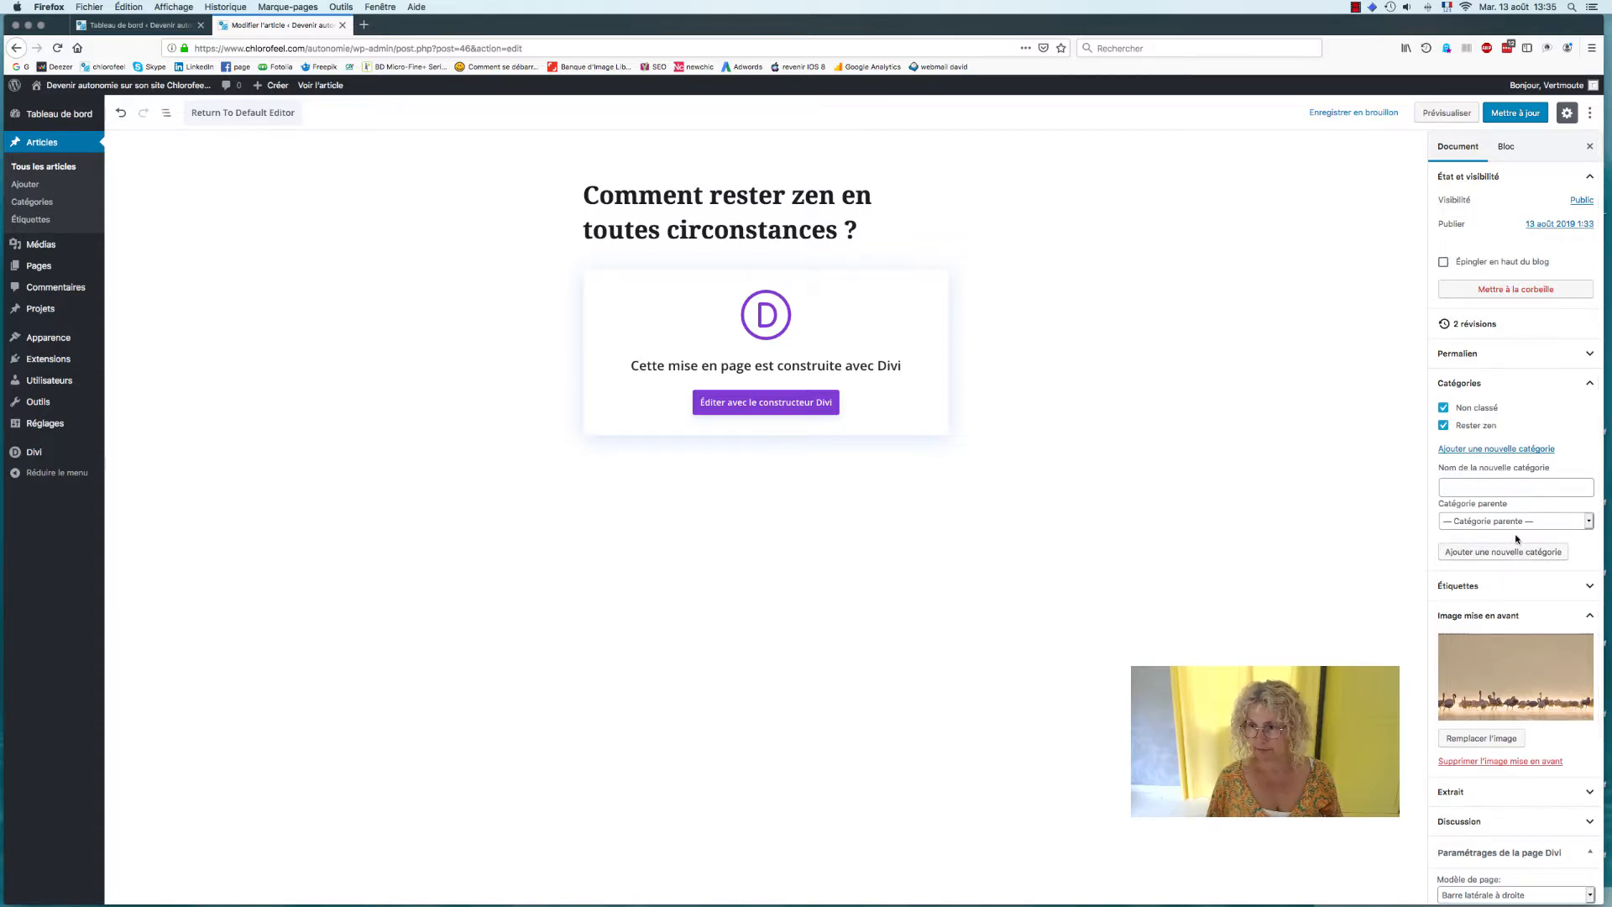
# Step: Remove the article from the "Non classé" category
pyautogui.click(1501, 522)
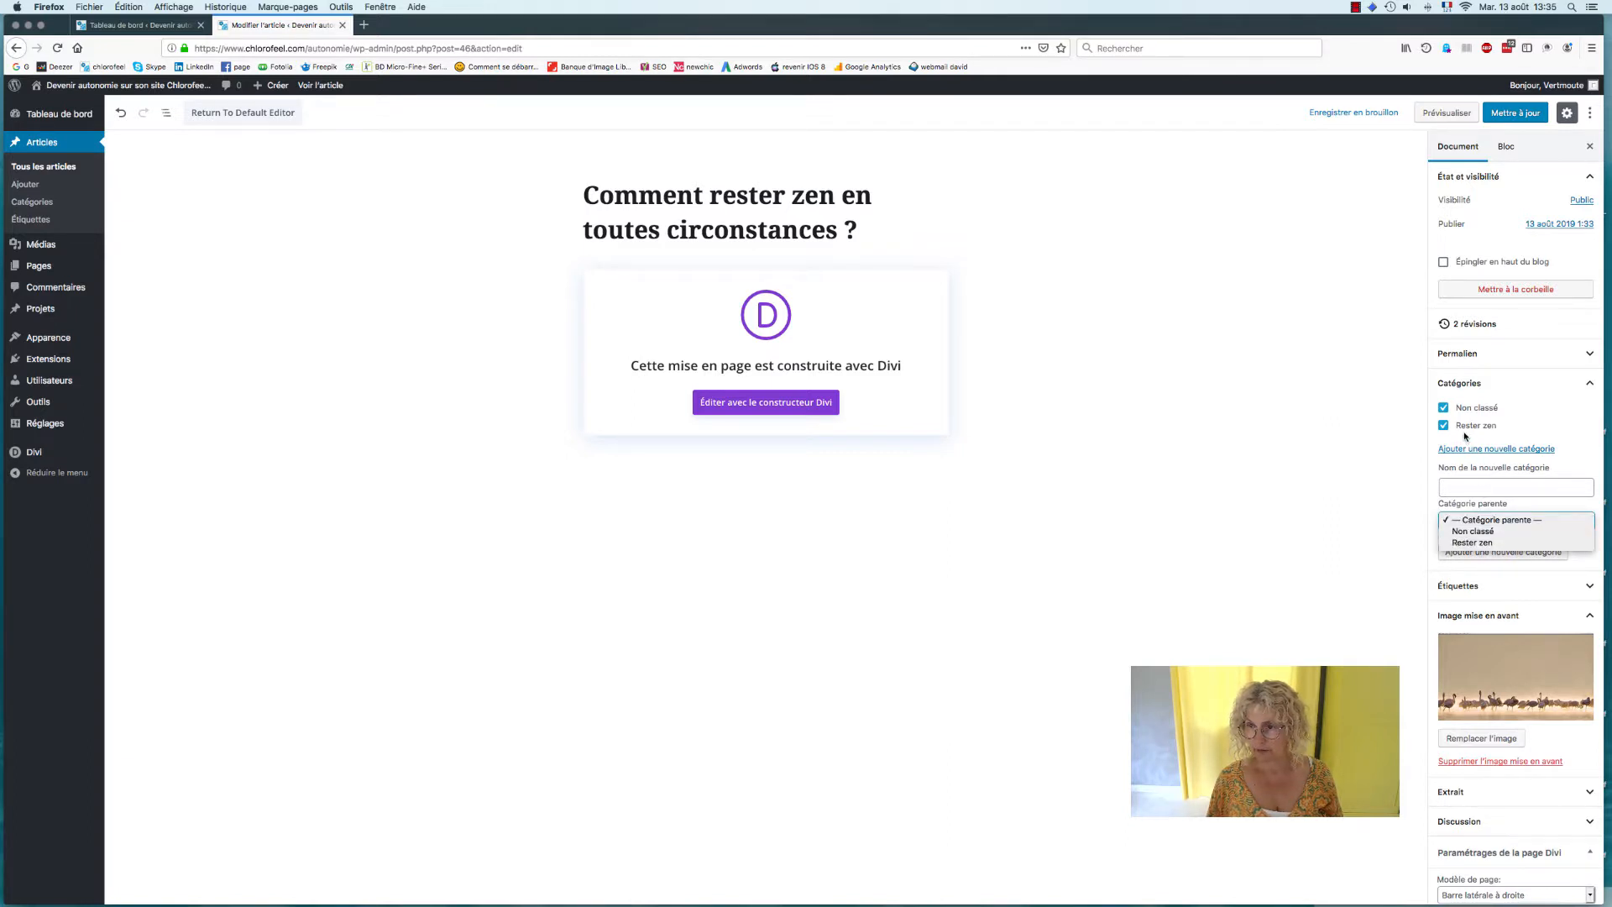
pyautogui.click(1443, 410)
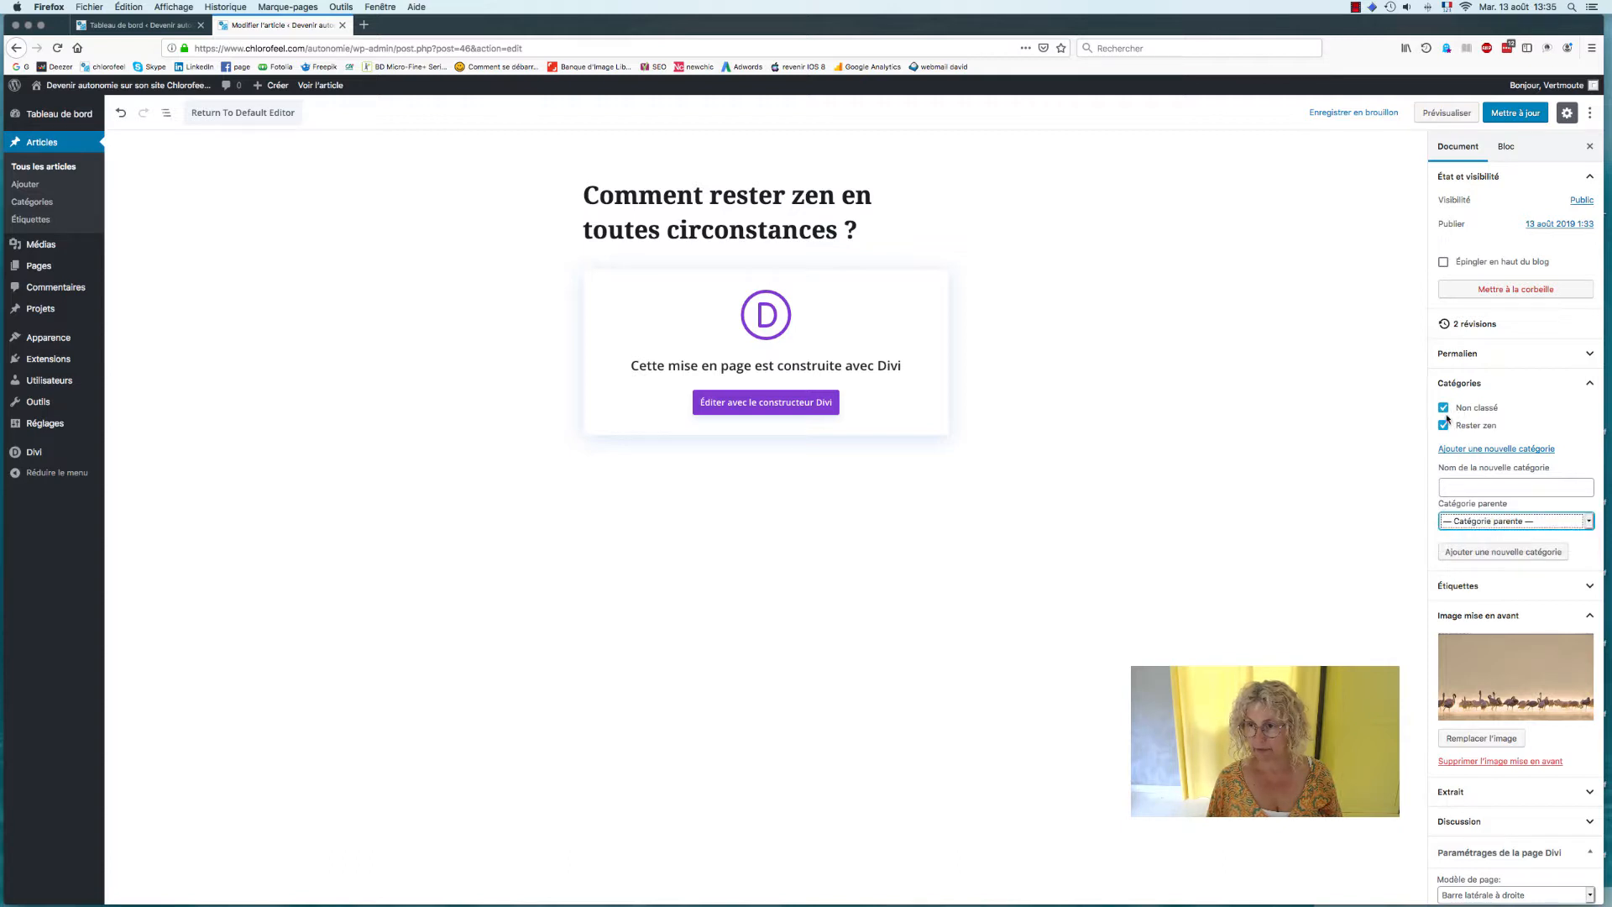
pyautogui.click(1444, 410)
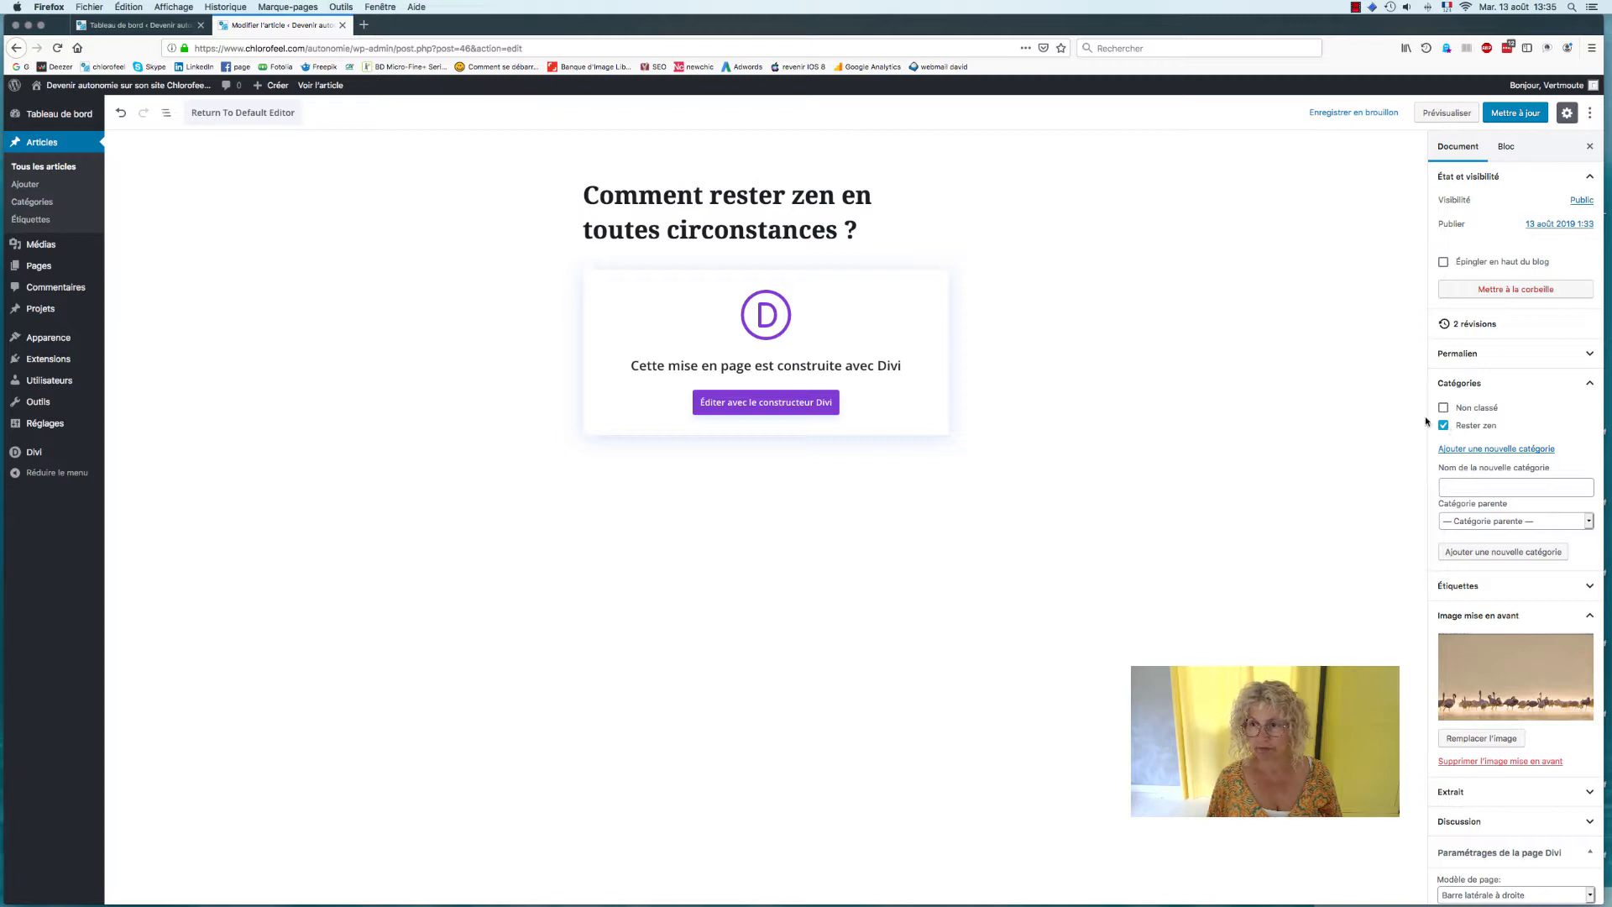
# Step: Examine the full URL slug in the article's permalink settings
pyautogui.click(1458, 356)
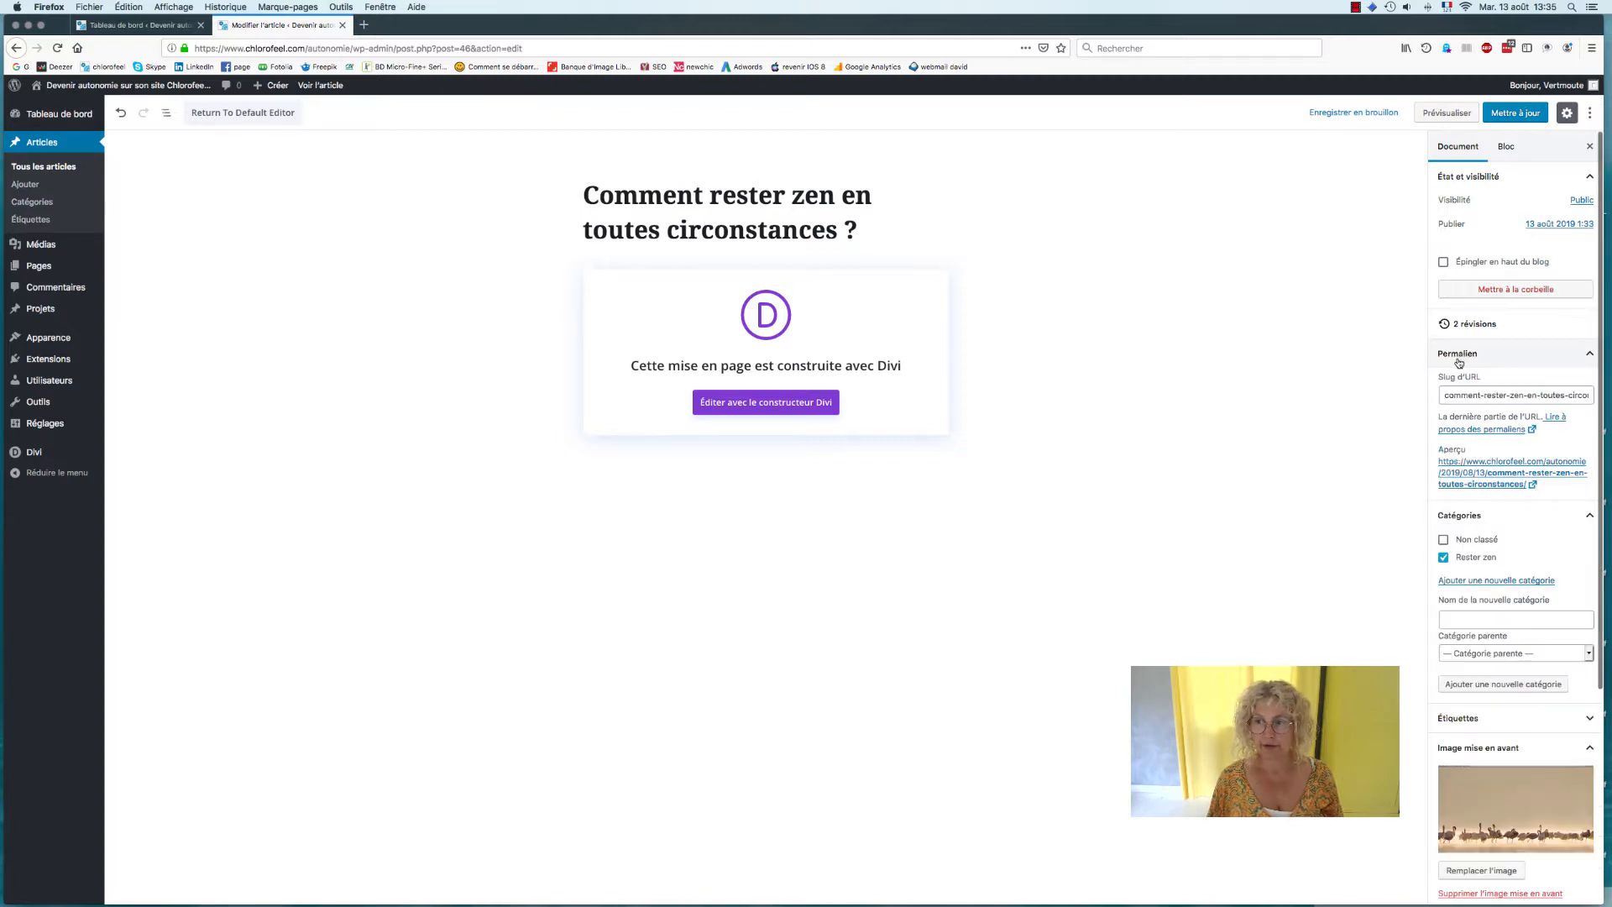
pyautogui.click(1570, 400)
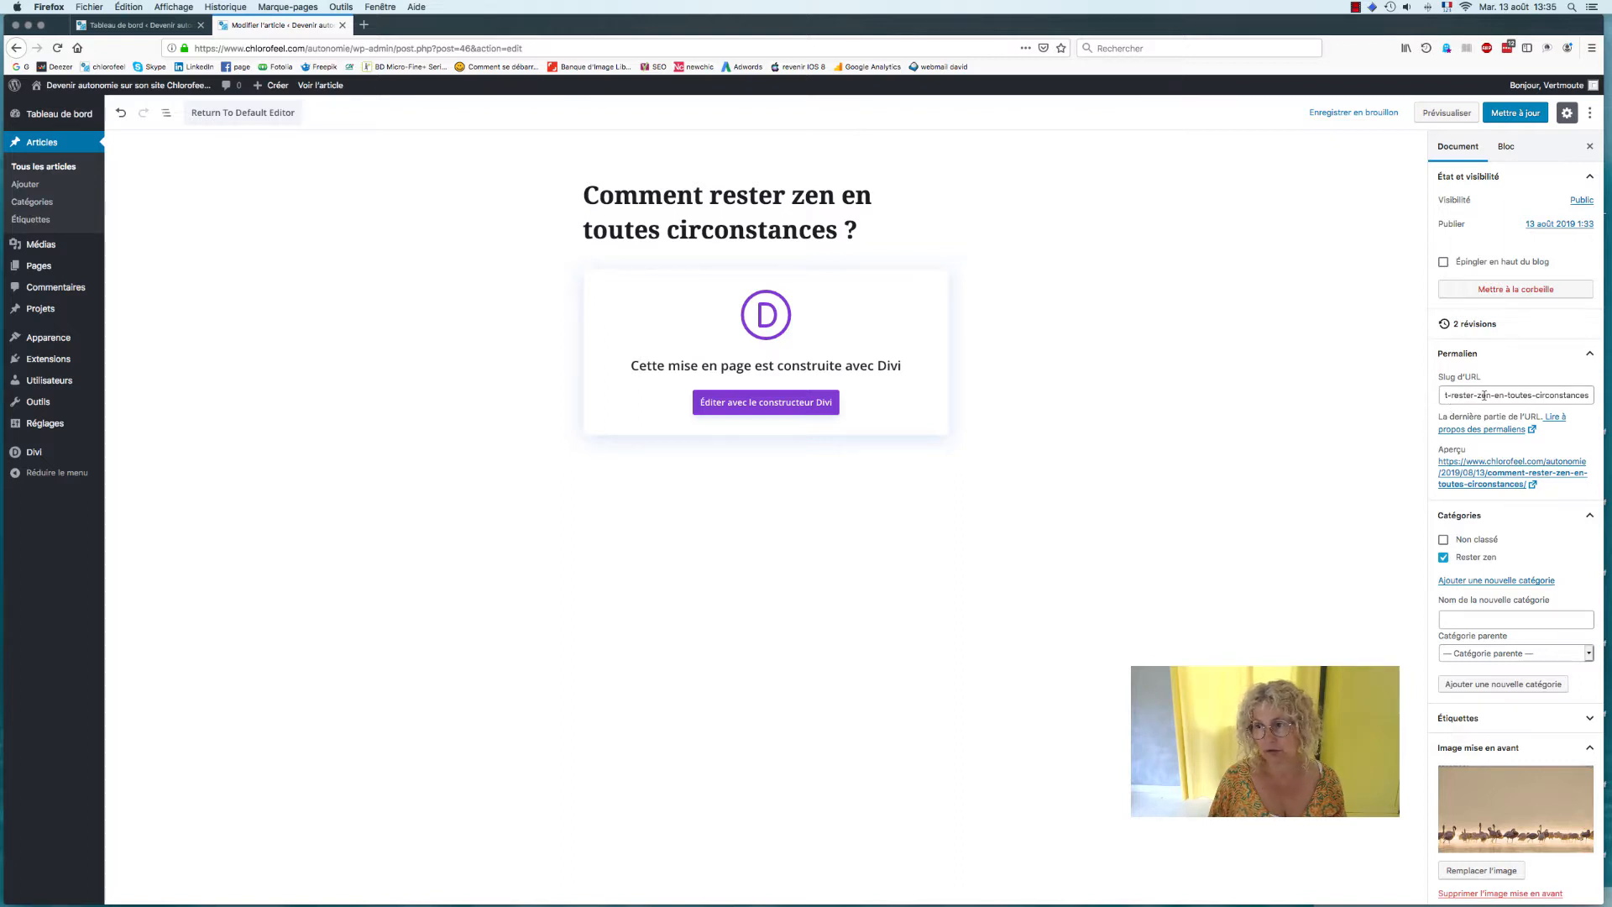
# Step: Set the featured image's alternative text to "Comment rester zen en toutes circonstances - nom société Lyon"
pyautogui.scroll(-5, 1487, 395)
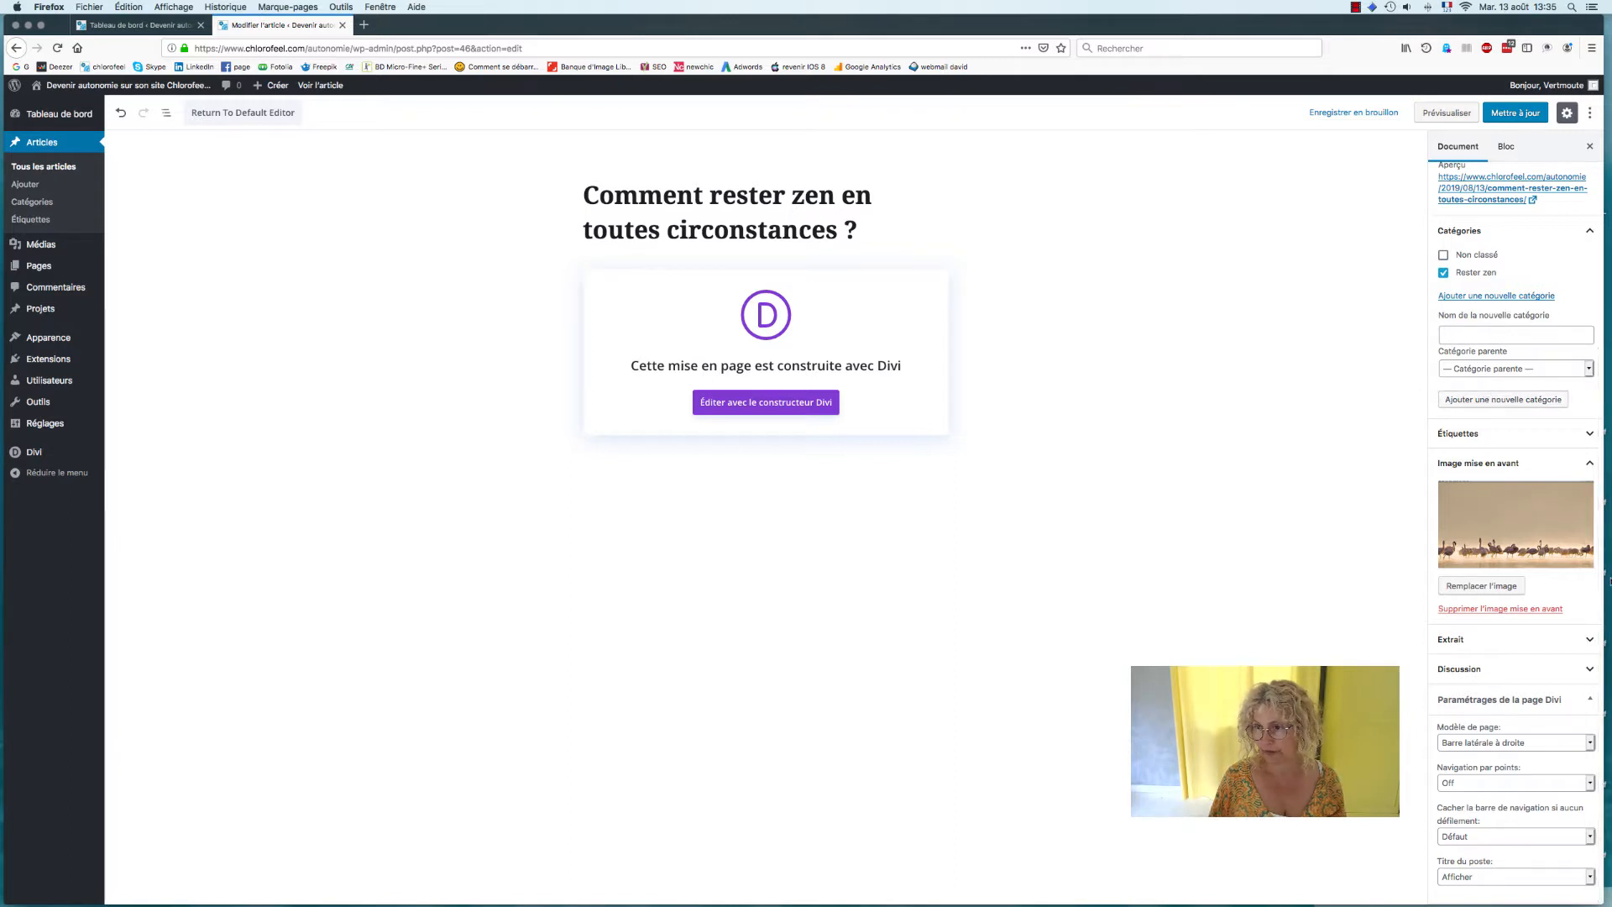
pyautogui.click(1497, 524)
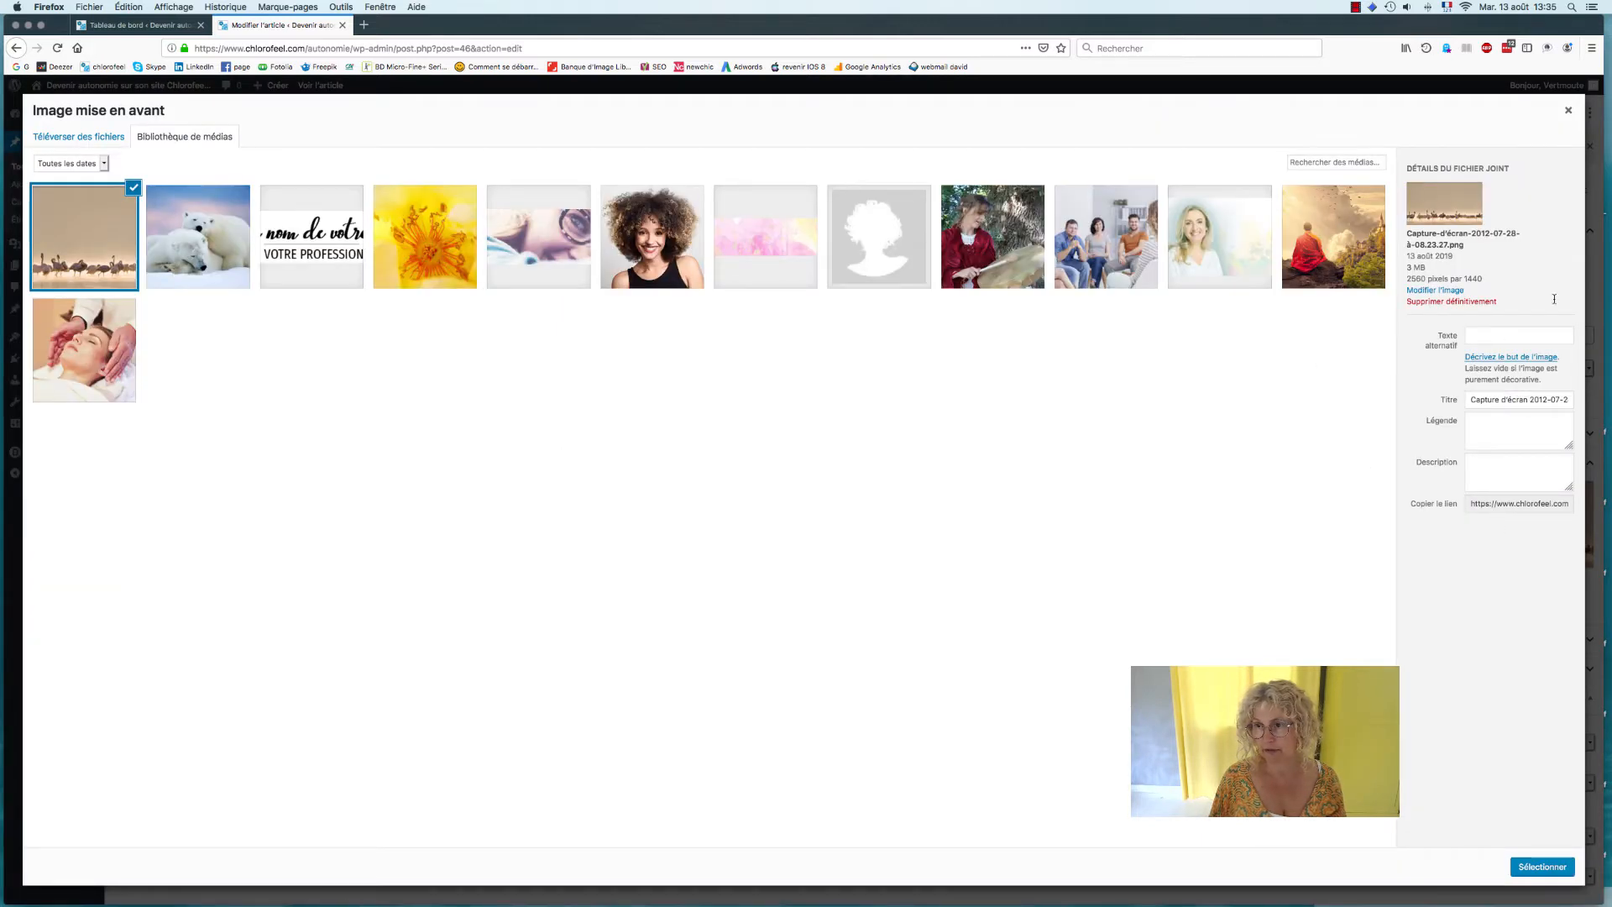
pyautogui.click(1489, 335)
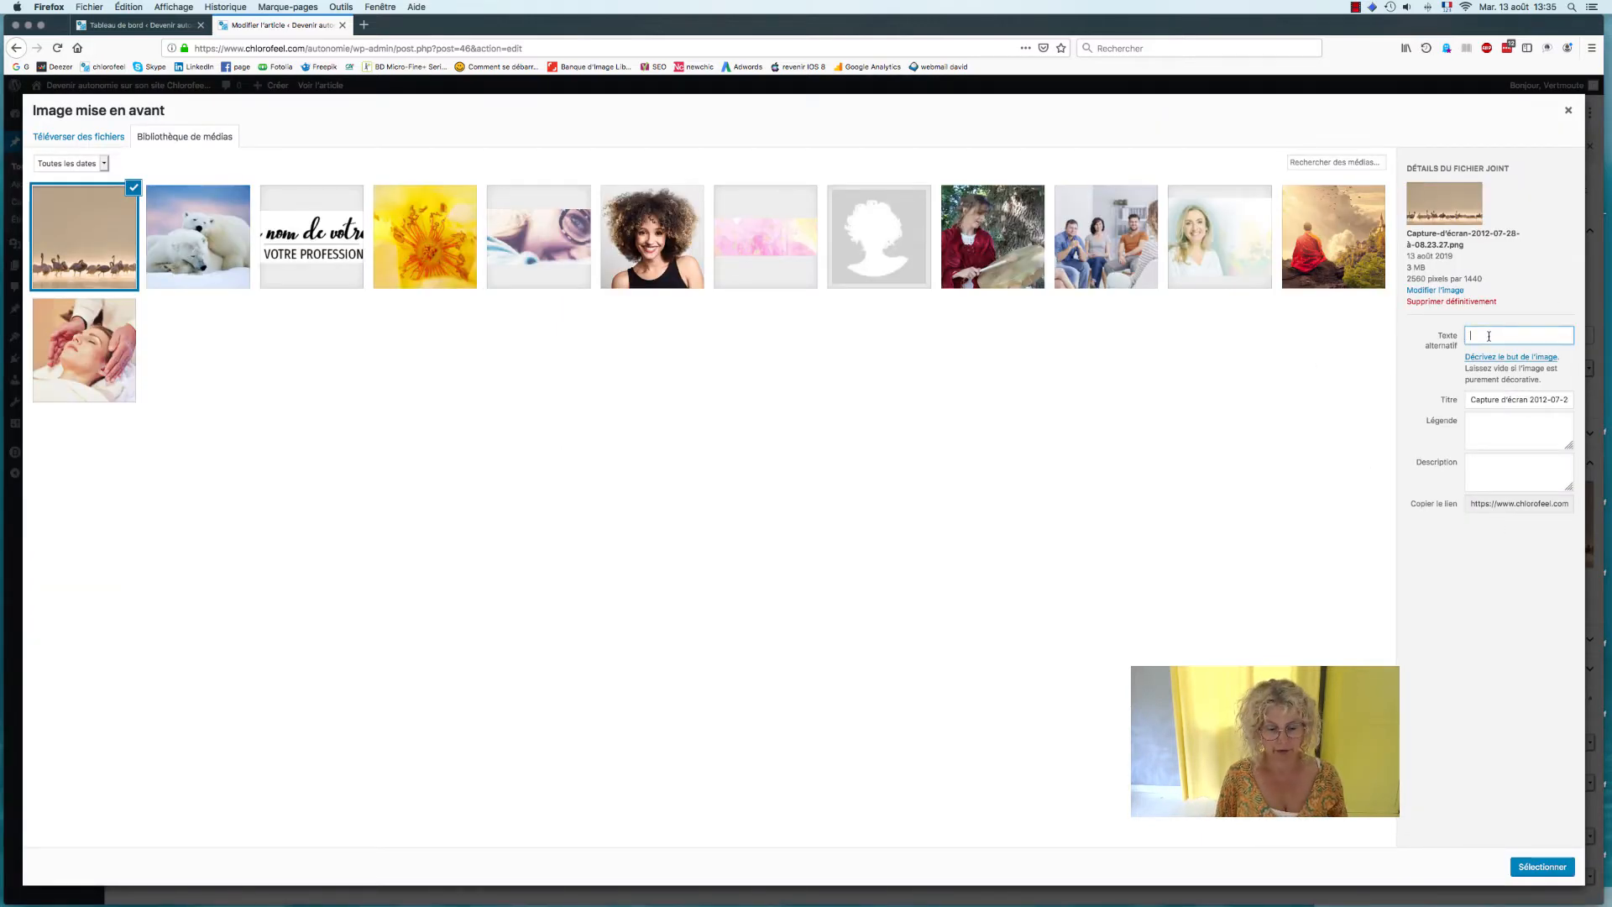
pyautogui.write('C')
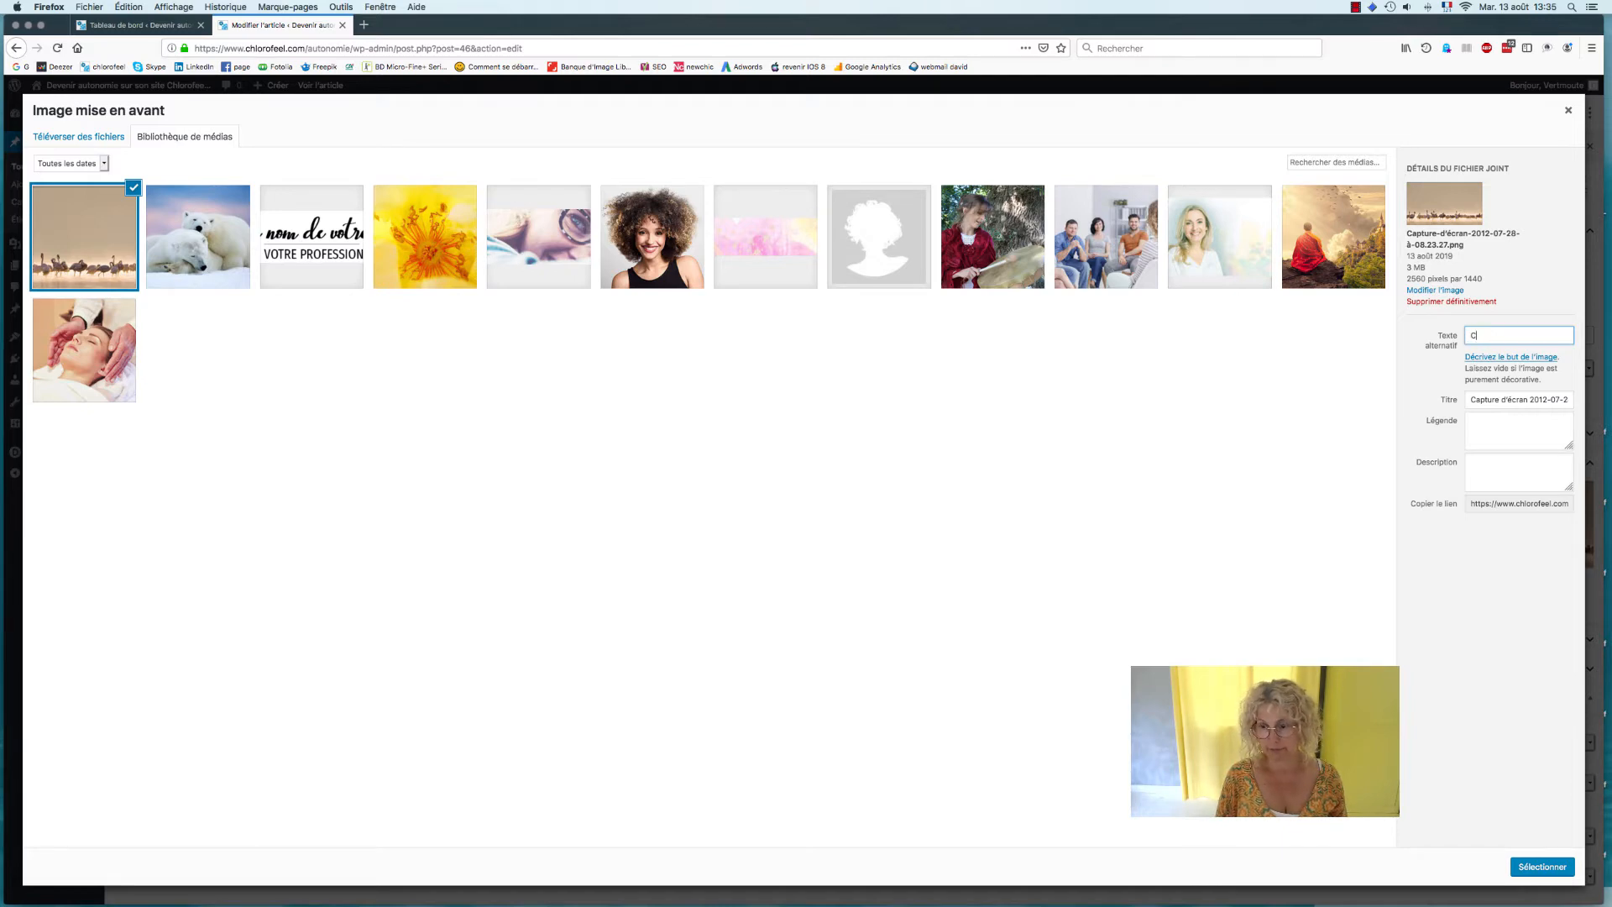
pyautogui.write('o')
pyautogui.write('mment rester zen en toutes cir')
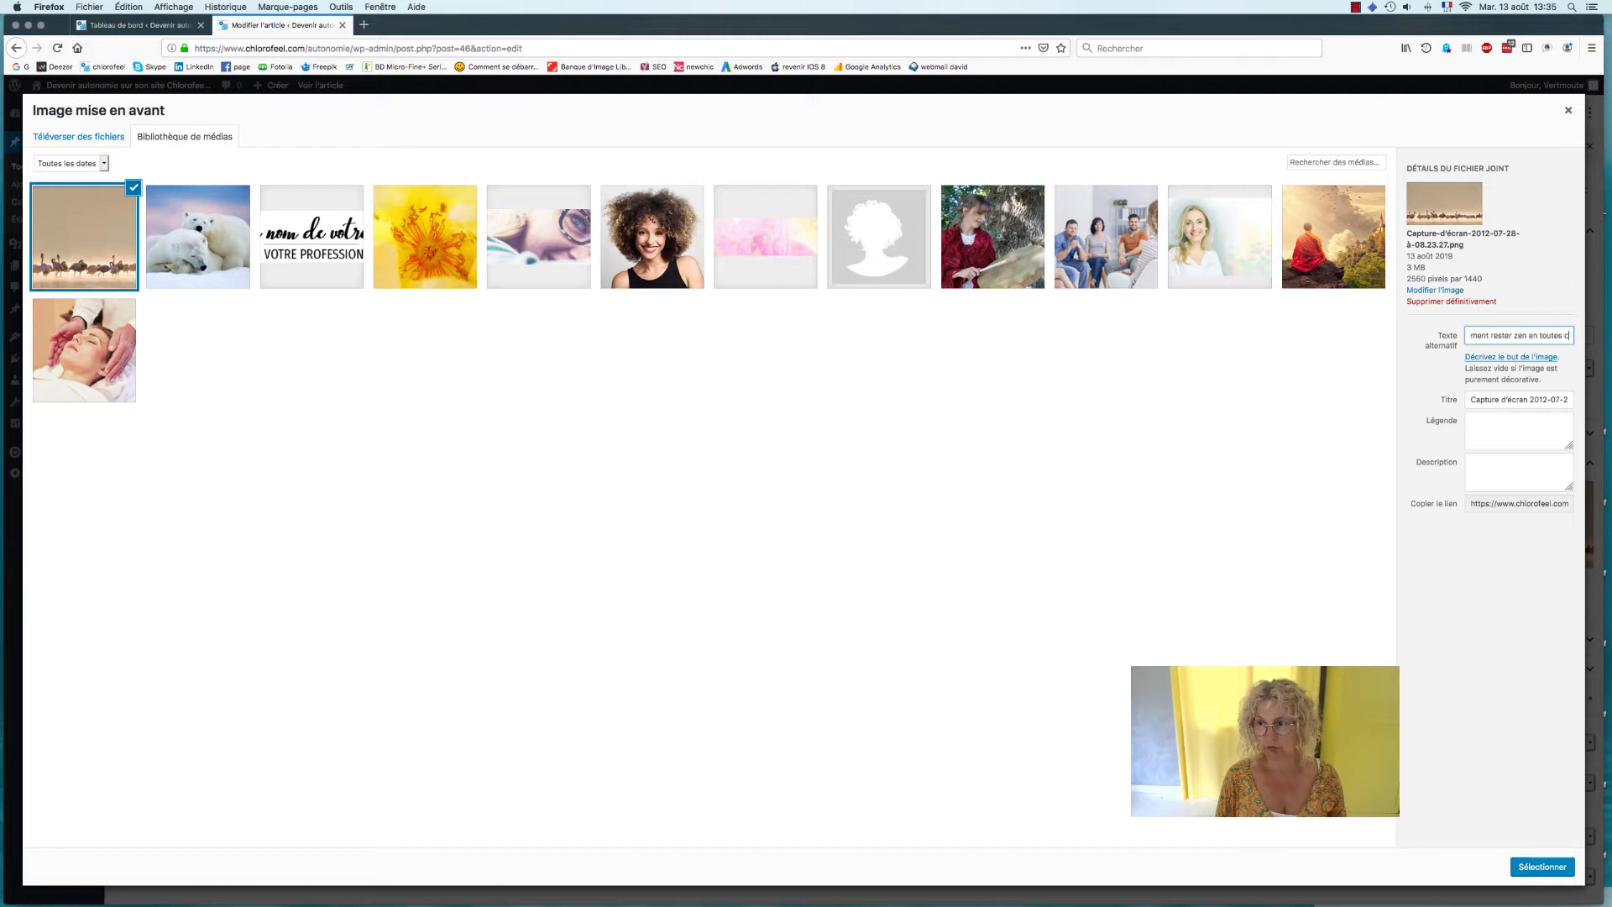
pyautogui.write('cons')
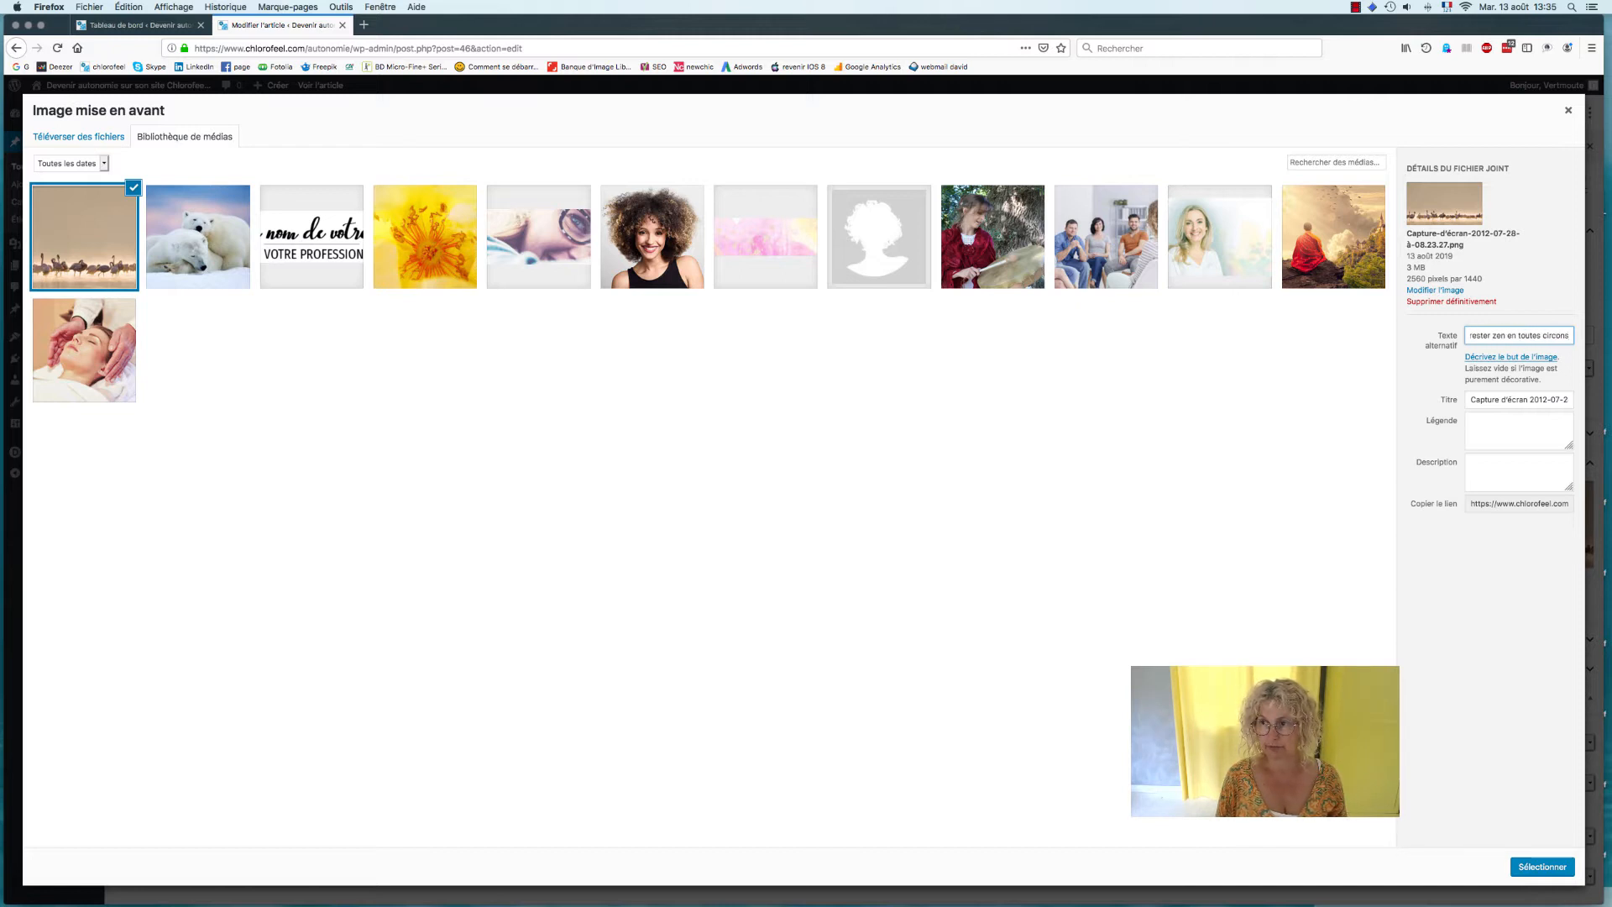
pyautogui.write('tances - ')
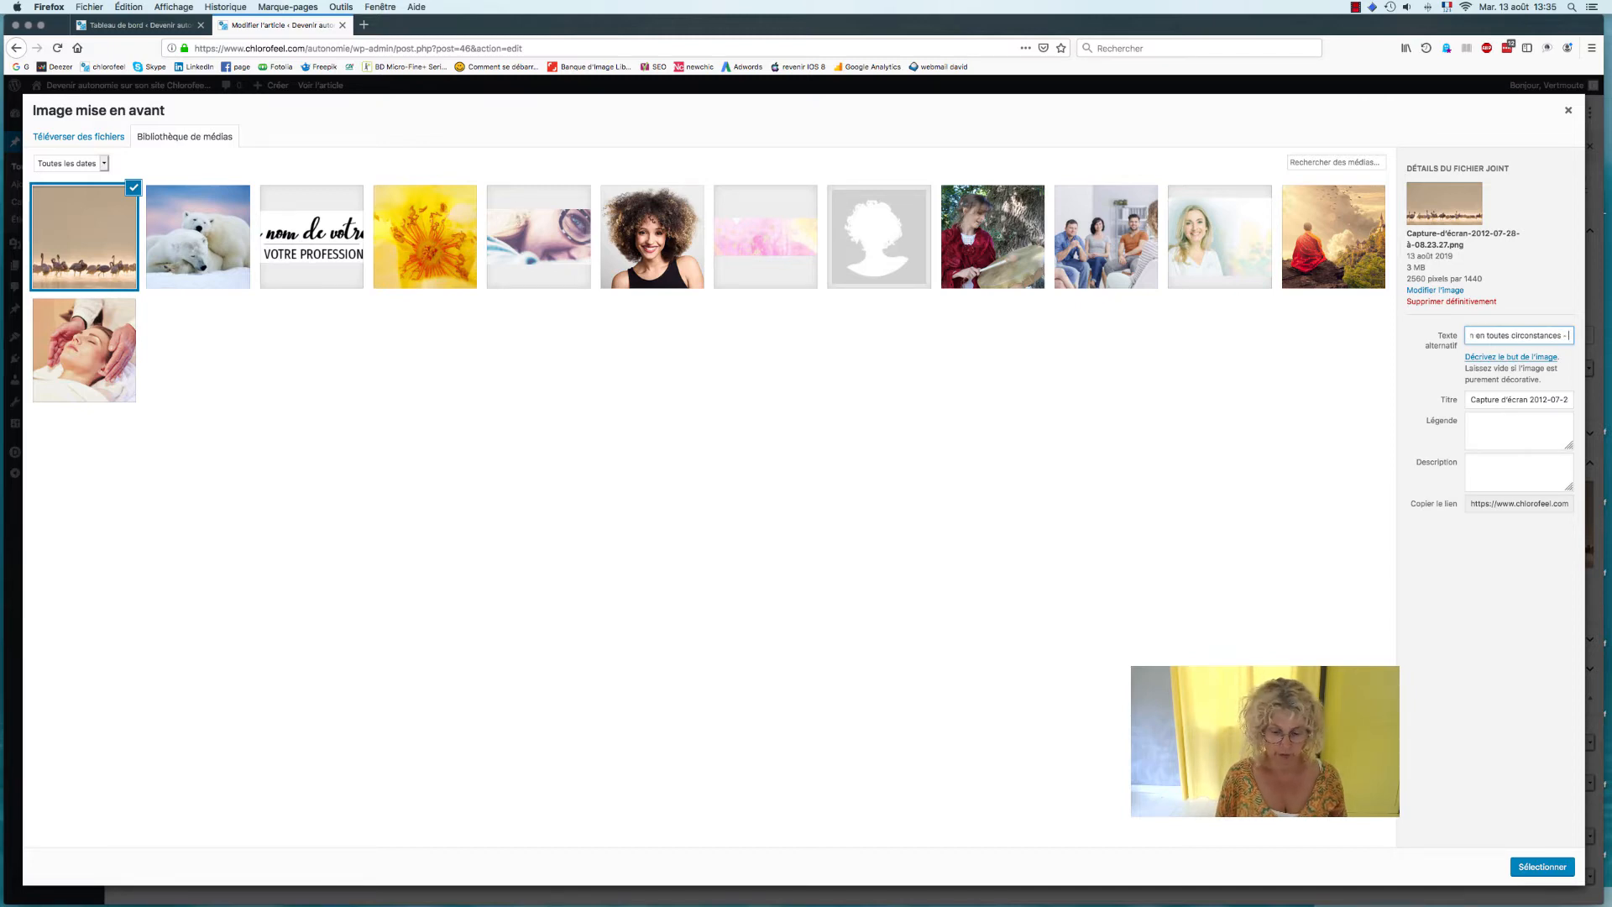
pyautogui.write('nom soc')
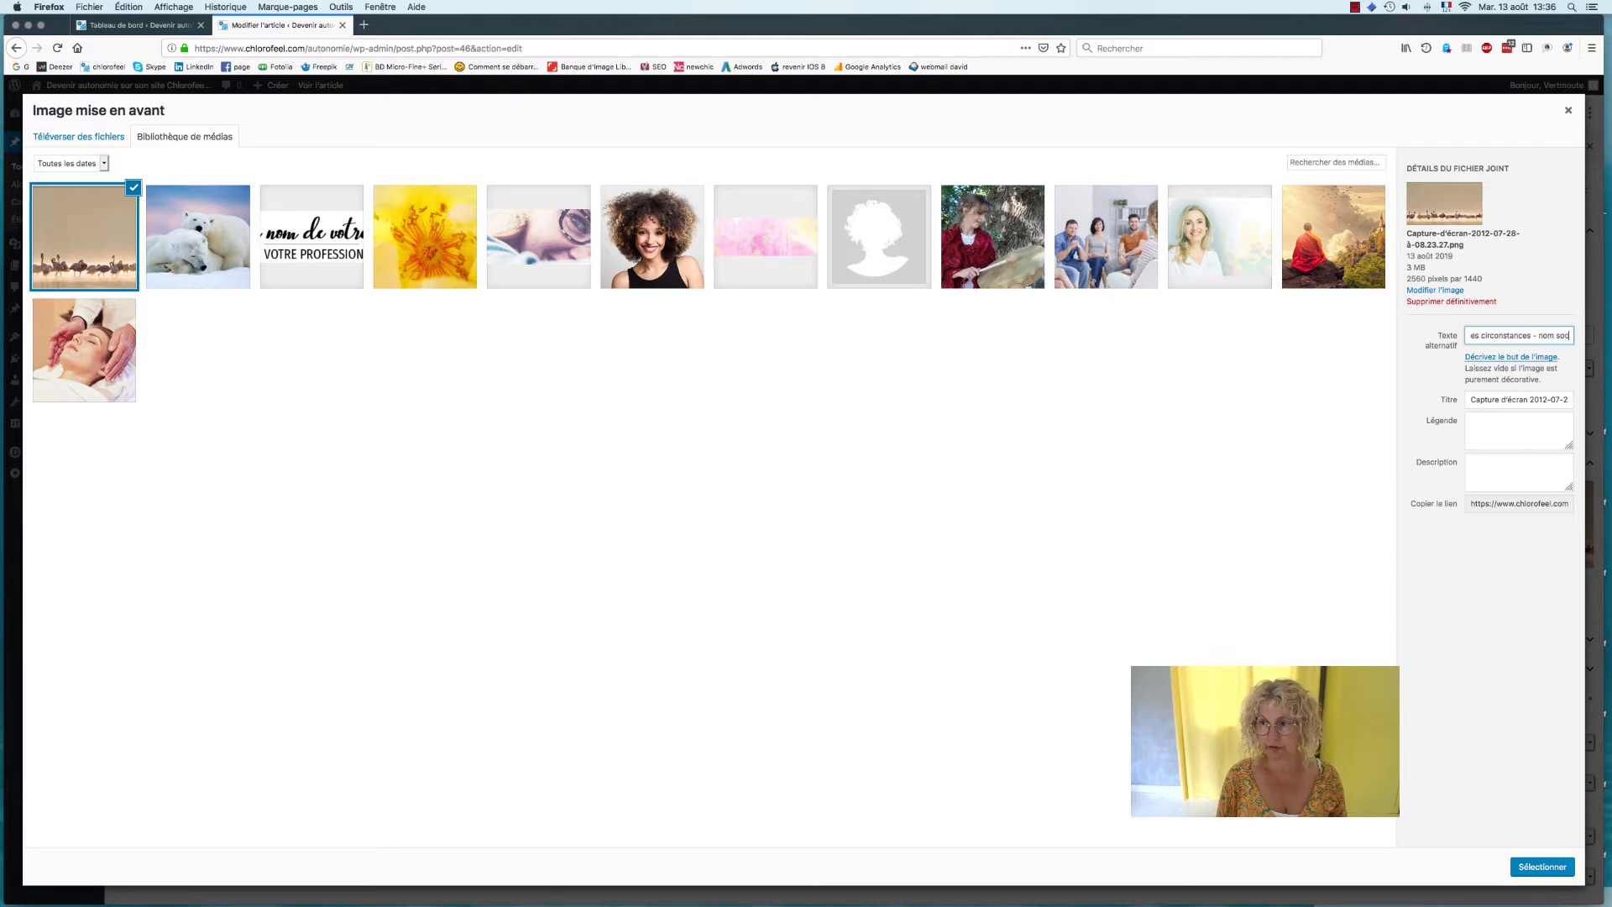
pyautogui.write('iété')
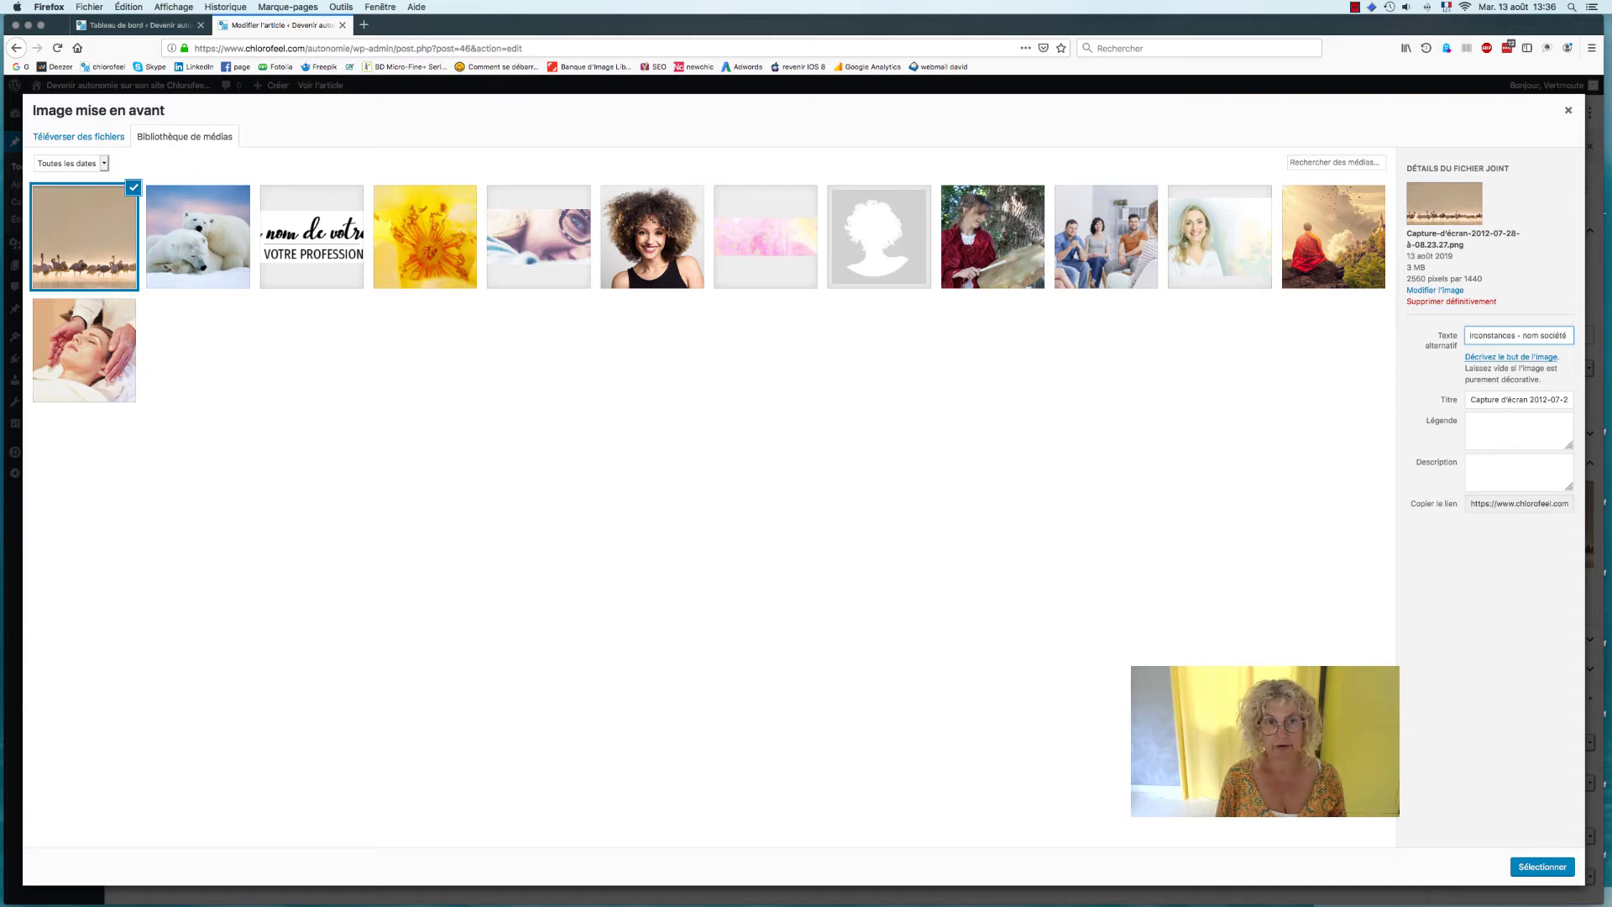
pyautogui.write(' Lyon')
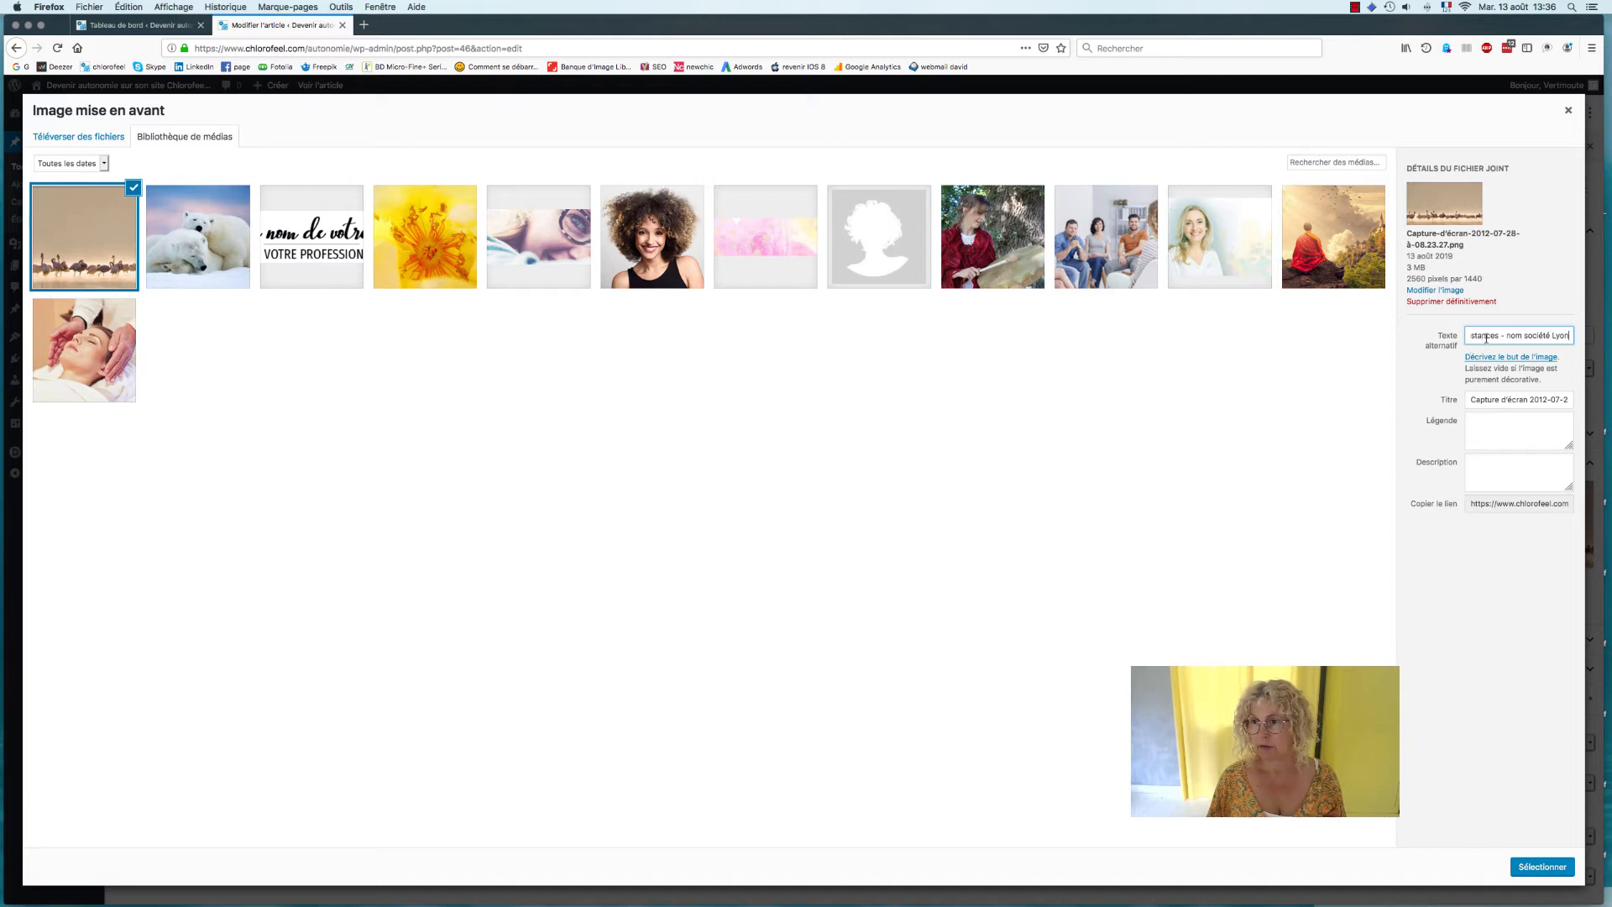
# Step: Check the full alternative text, assign the flamingo picture as the article's featured image, and update the article
pyautogui.hscroll(-5, 1487, 339)
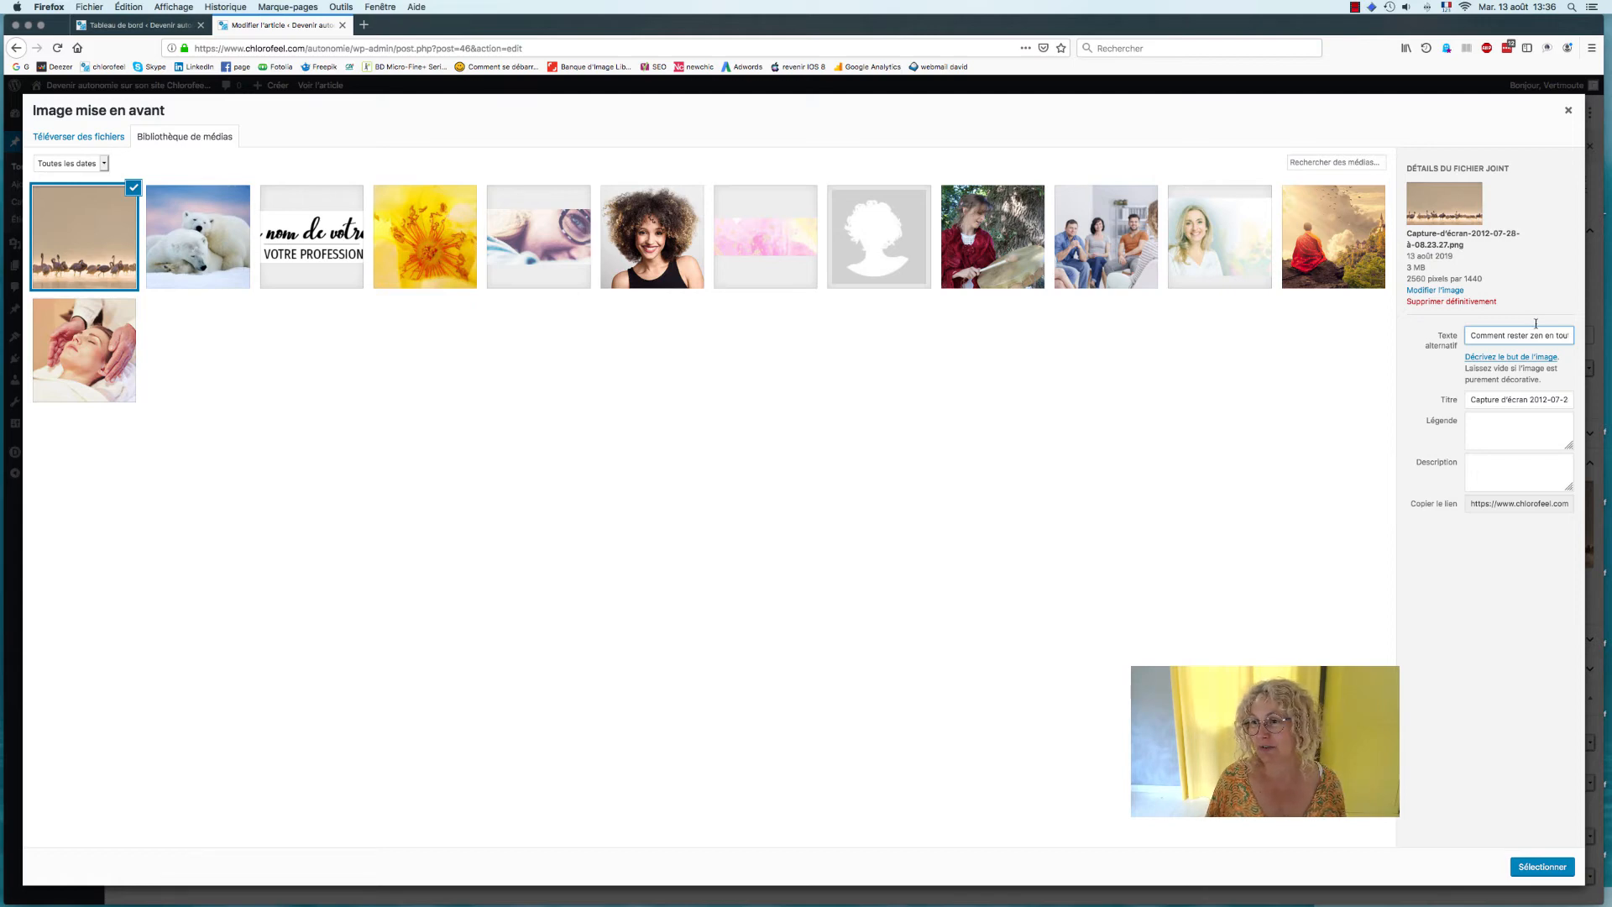
pyautogui.hscroll(5, 1529, 336)
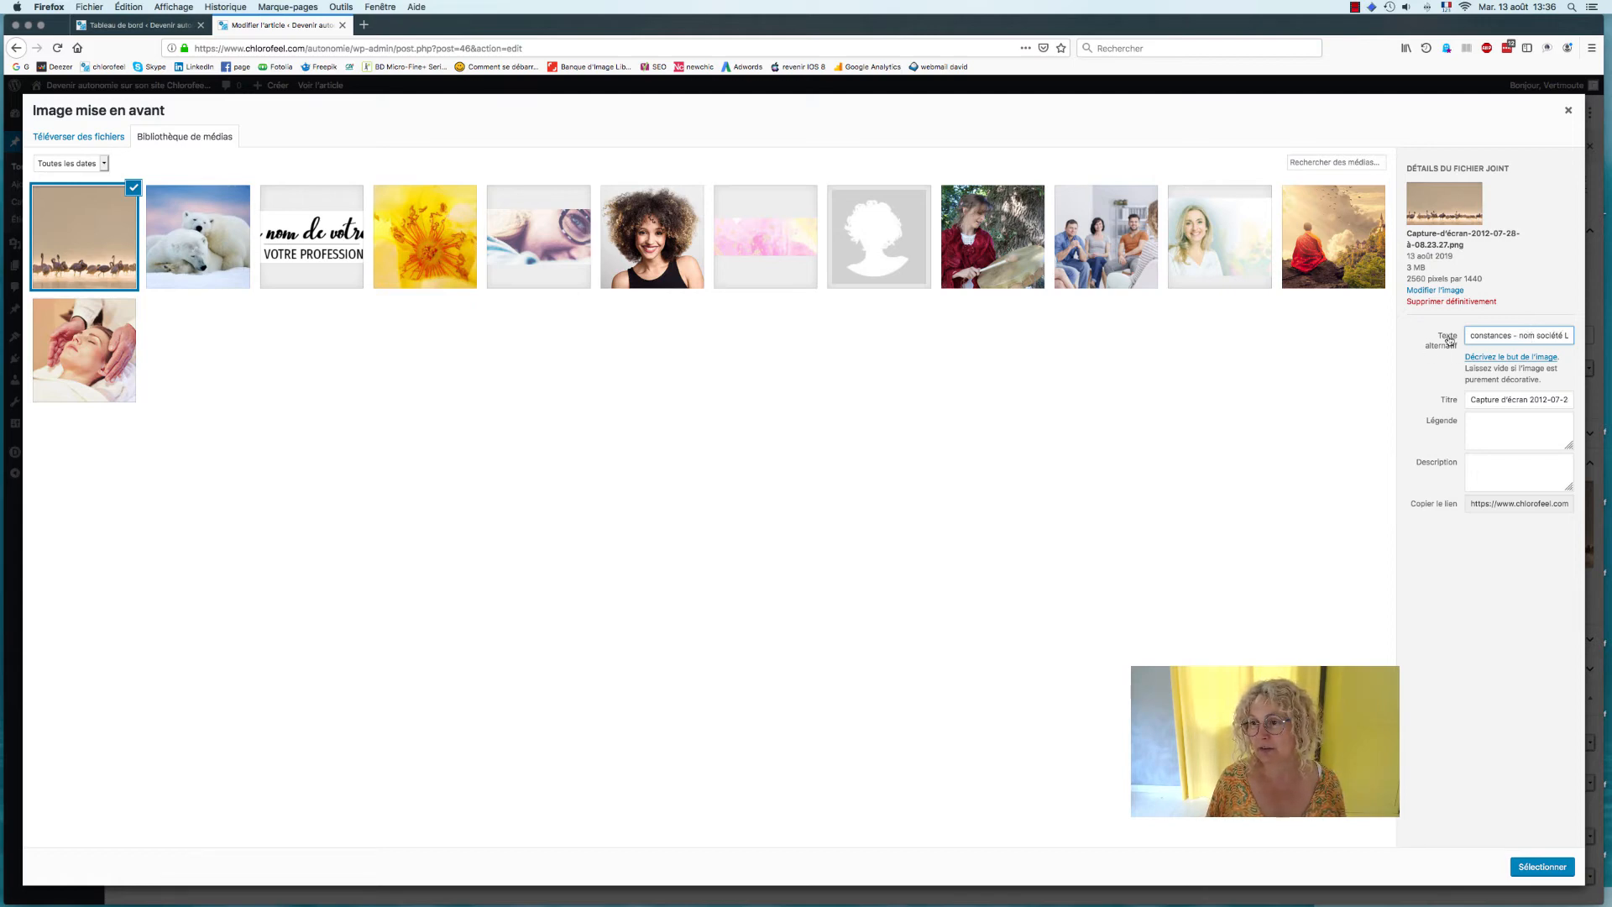
pyautogui.click(1540, 866)
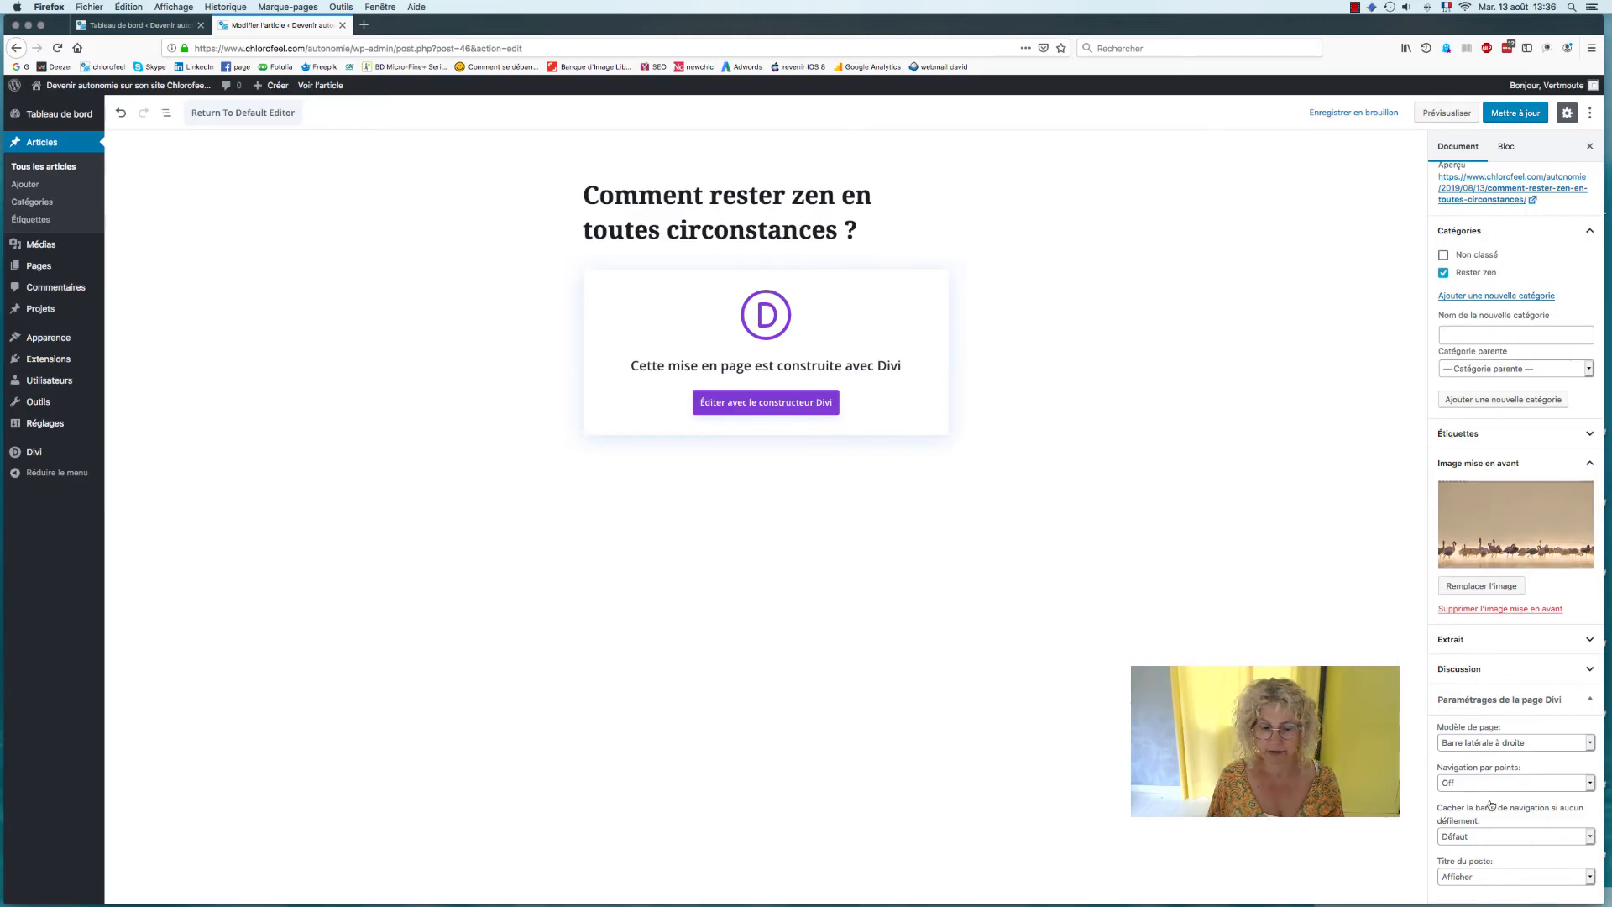
pyautogui.click(1515, 113)
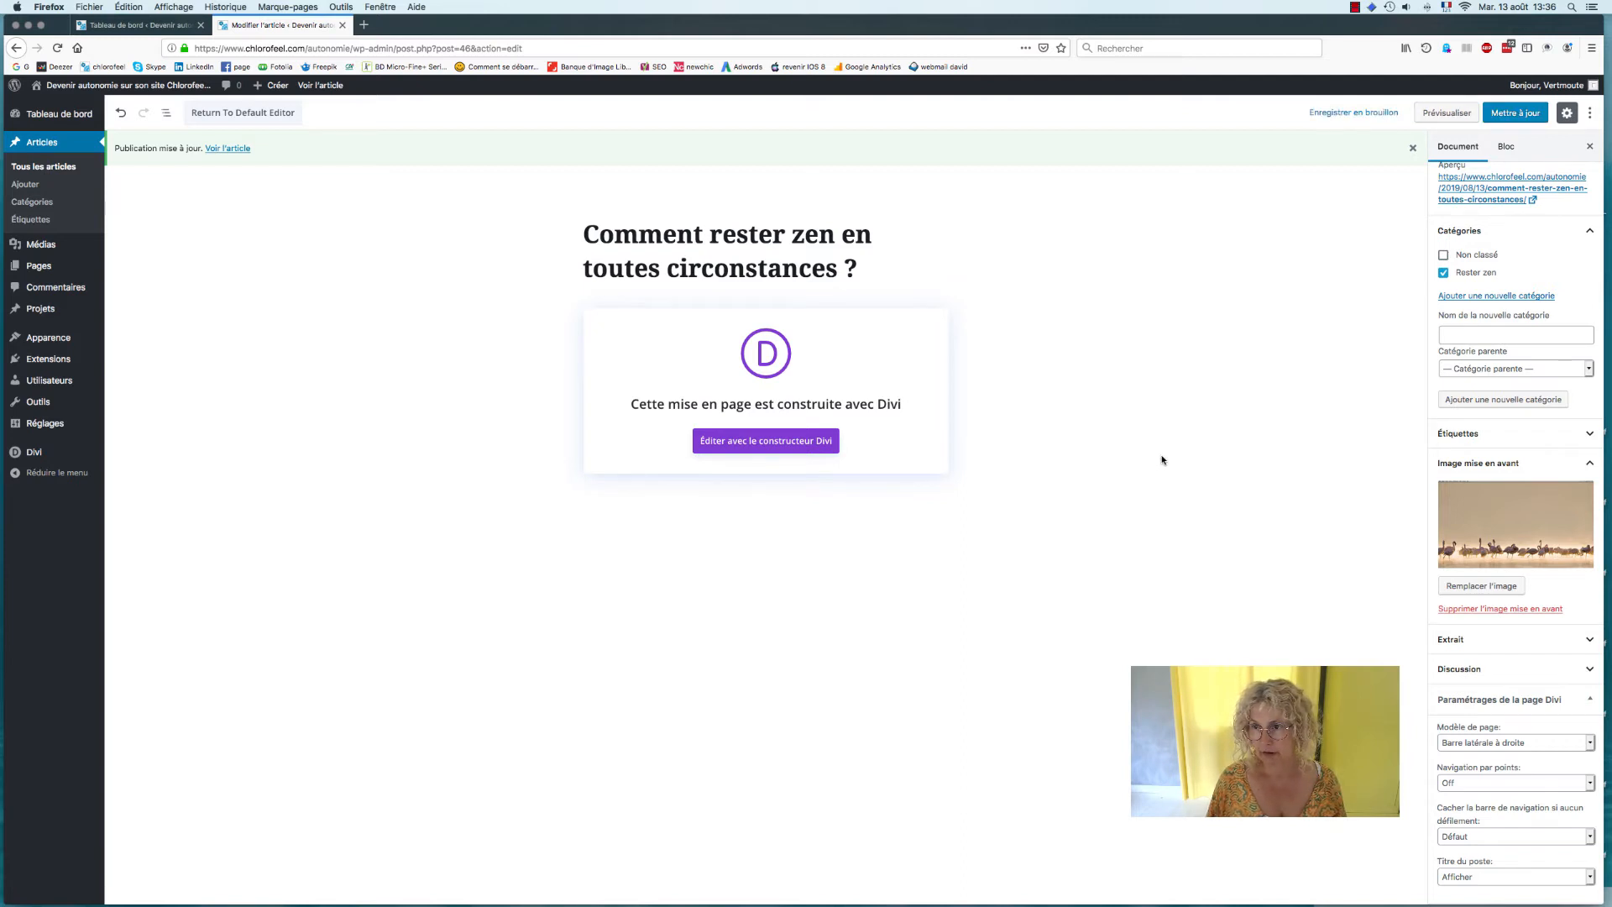
# Step: Review the article's permalink, category and featured image settings, and update the article again
pyautogui.scroll(3, 1497, 321)
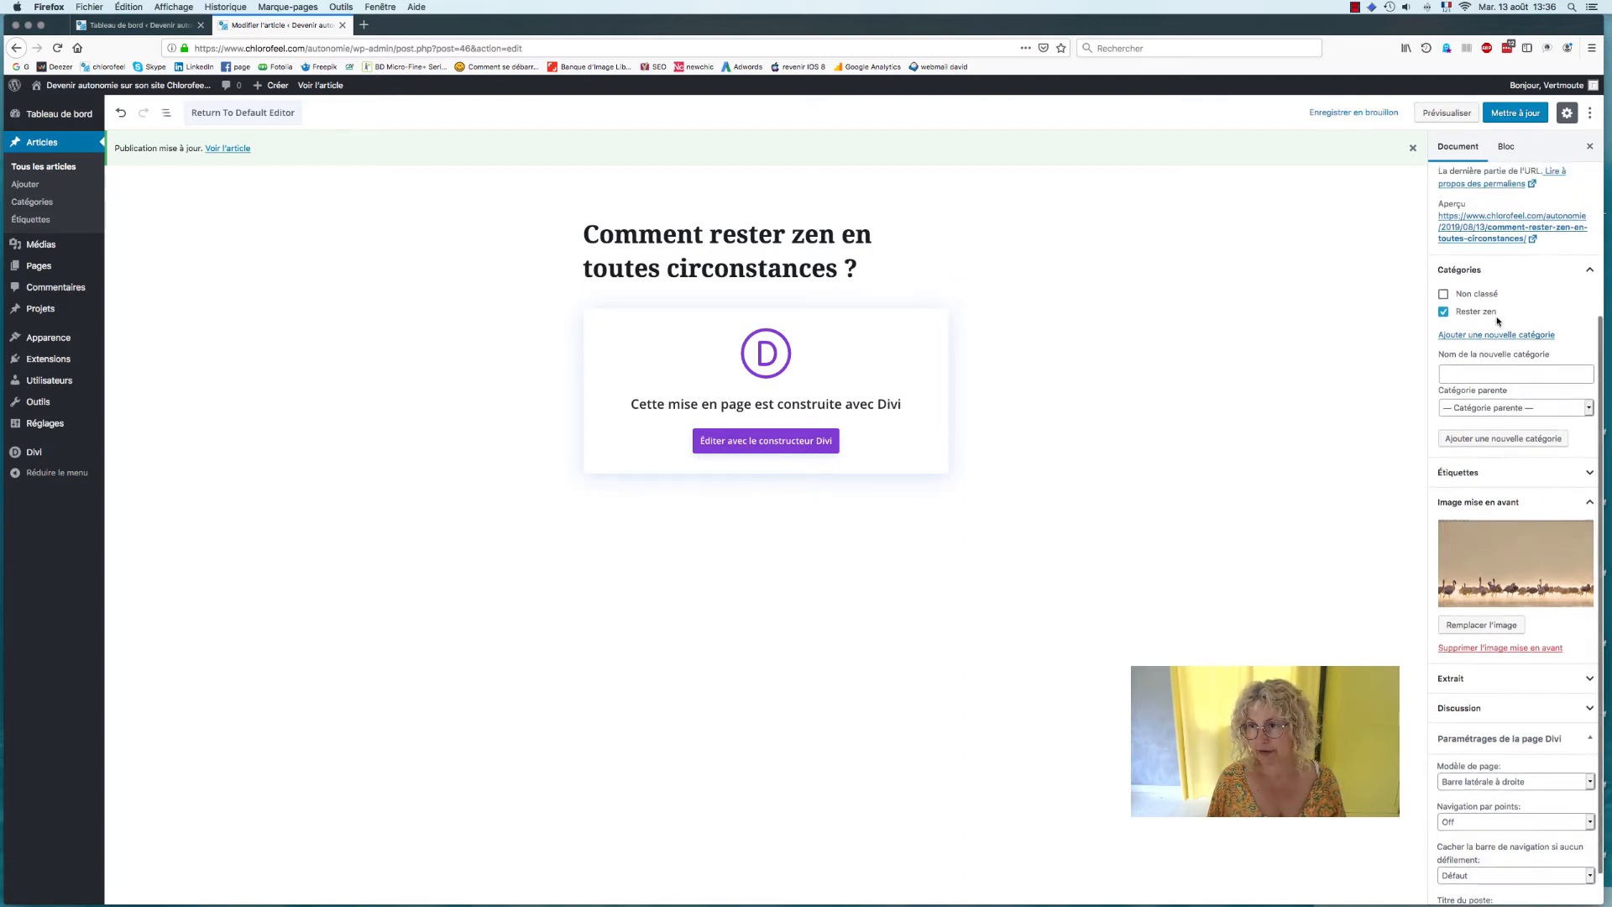
pyautogui.scroll(3, 1497, 321)
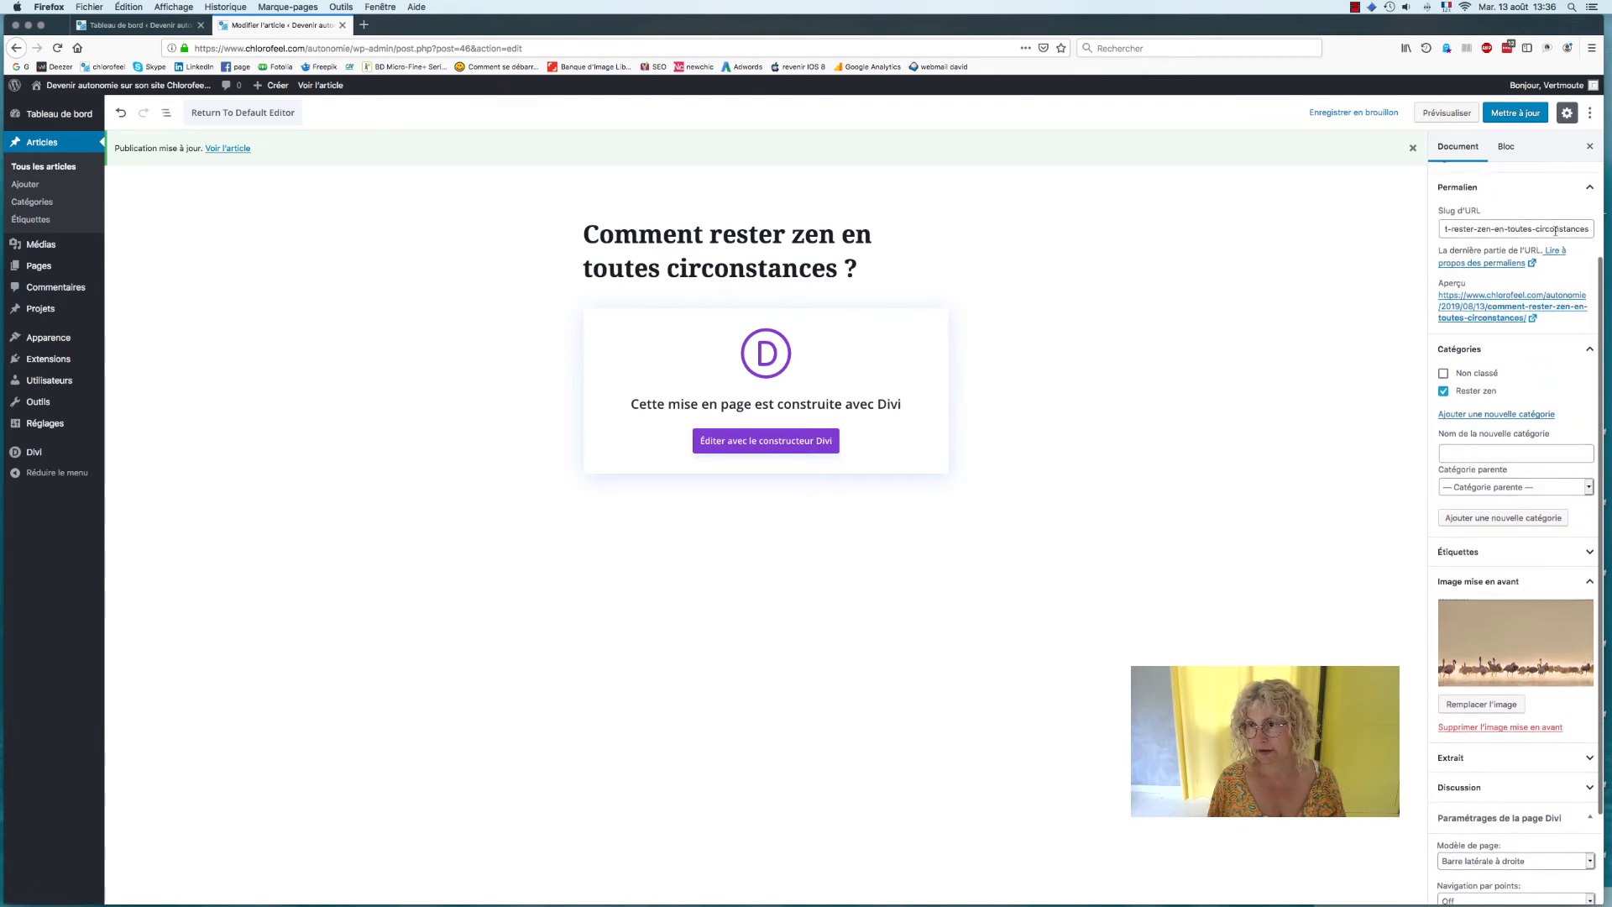
pyautogui.scroll(-3, 1516, 276)
pyautogui.scroll(2, 1478, 281)
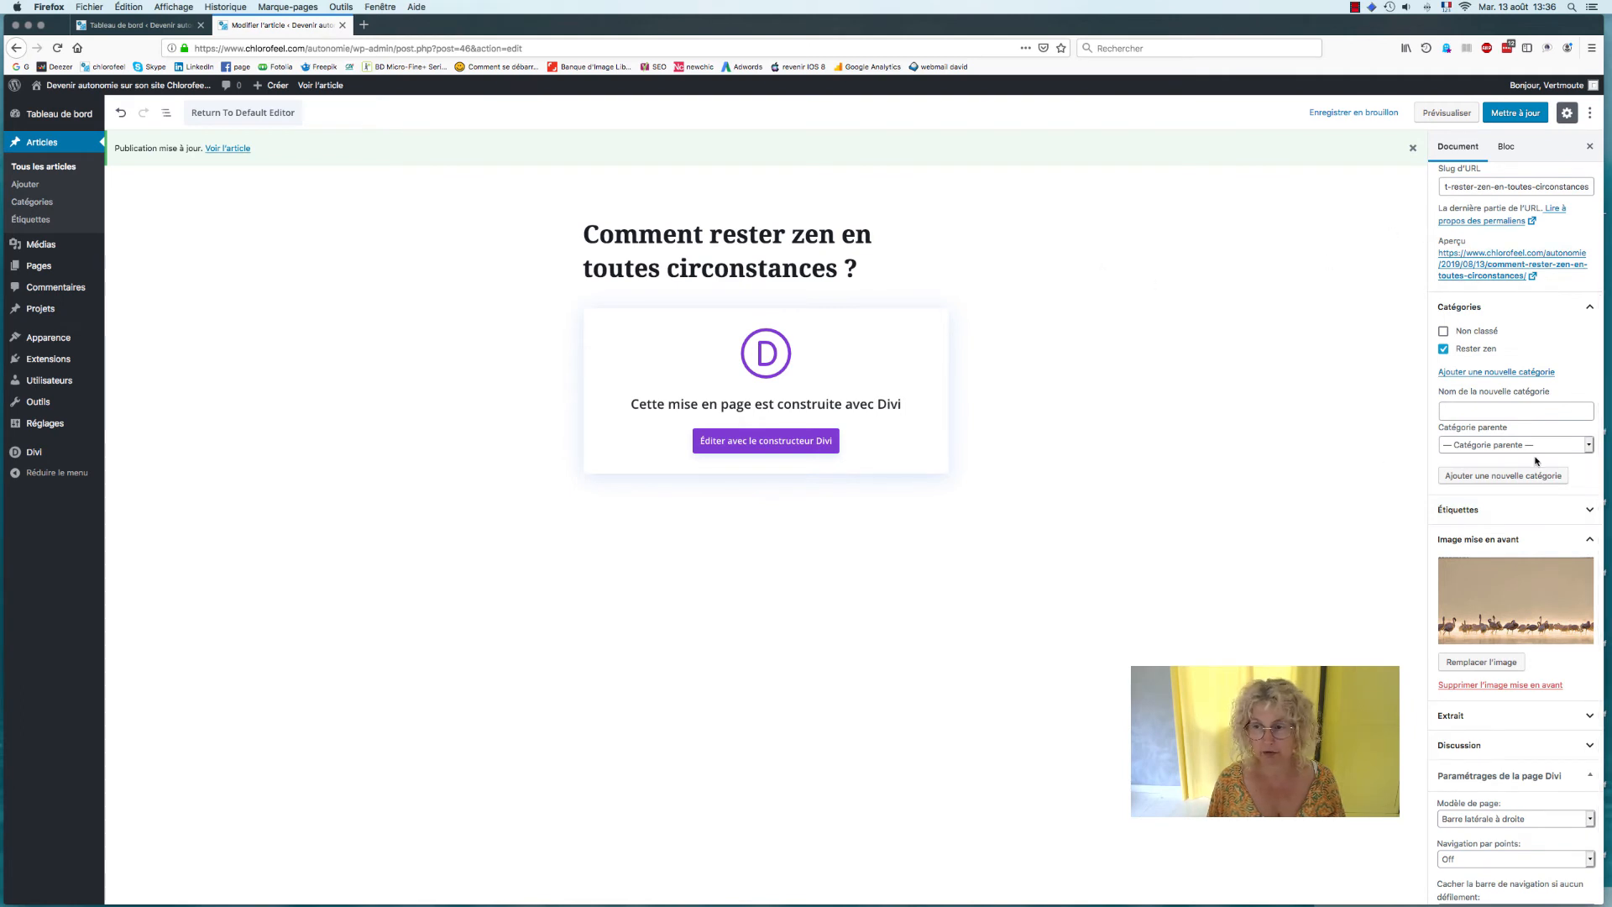
pyautogui.scroll(-2, 1535, 461)
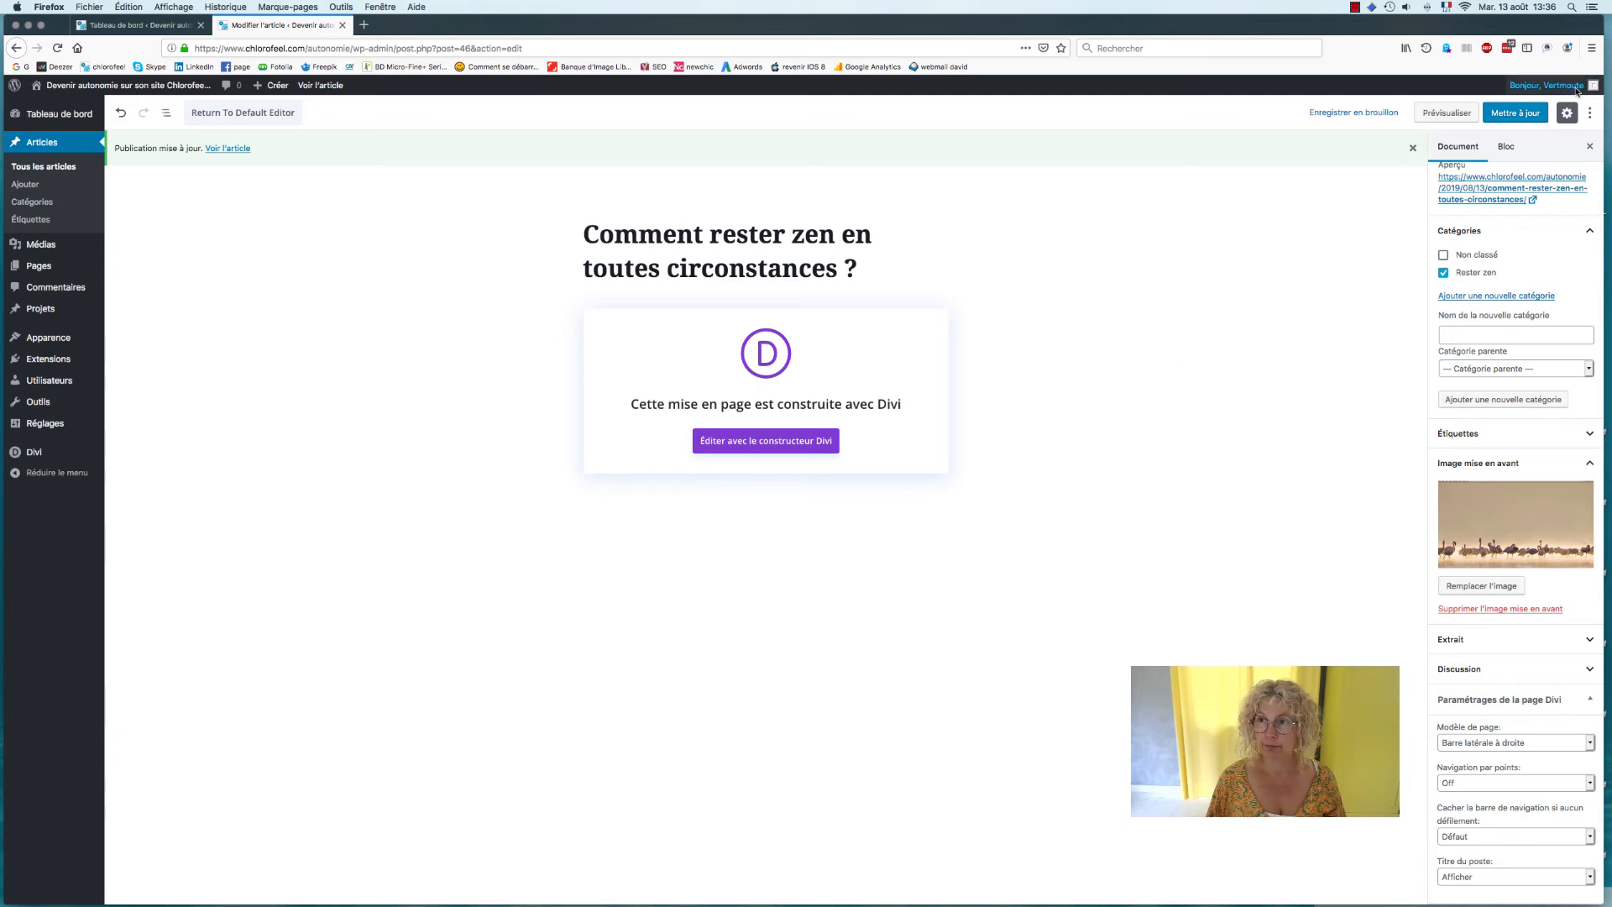
pyautogui.click(1502, 116)
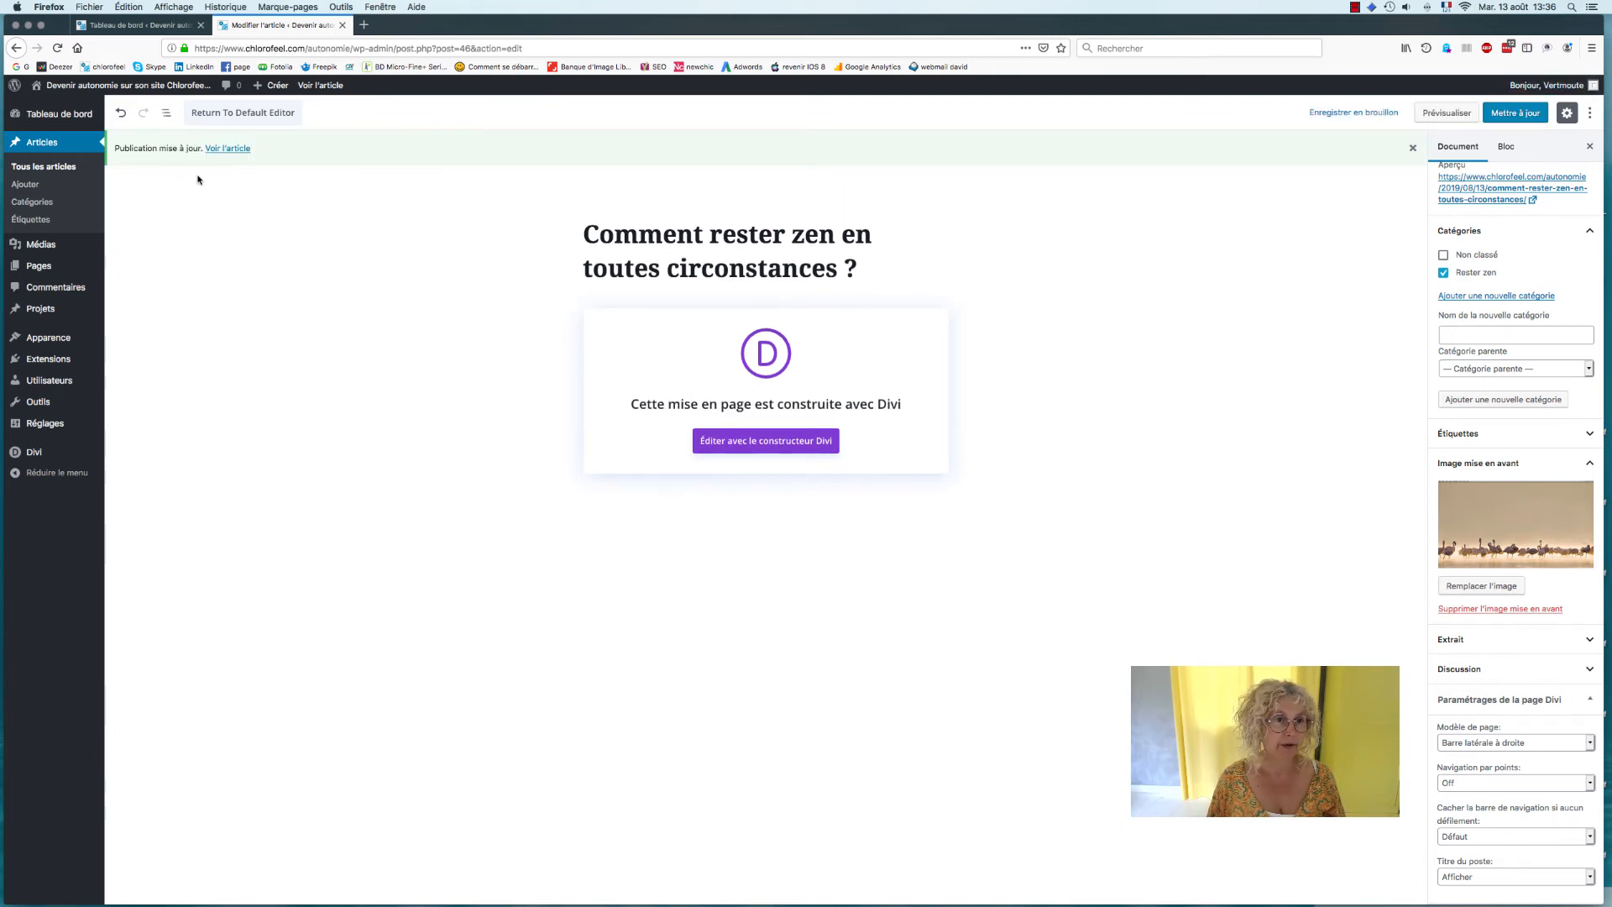
# Step: View the published article down to its comment form and check its entry on the site's "Le blog" page
pyautogui.click(332, 87)
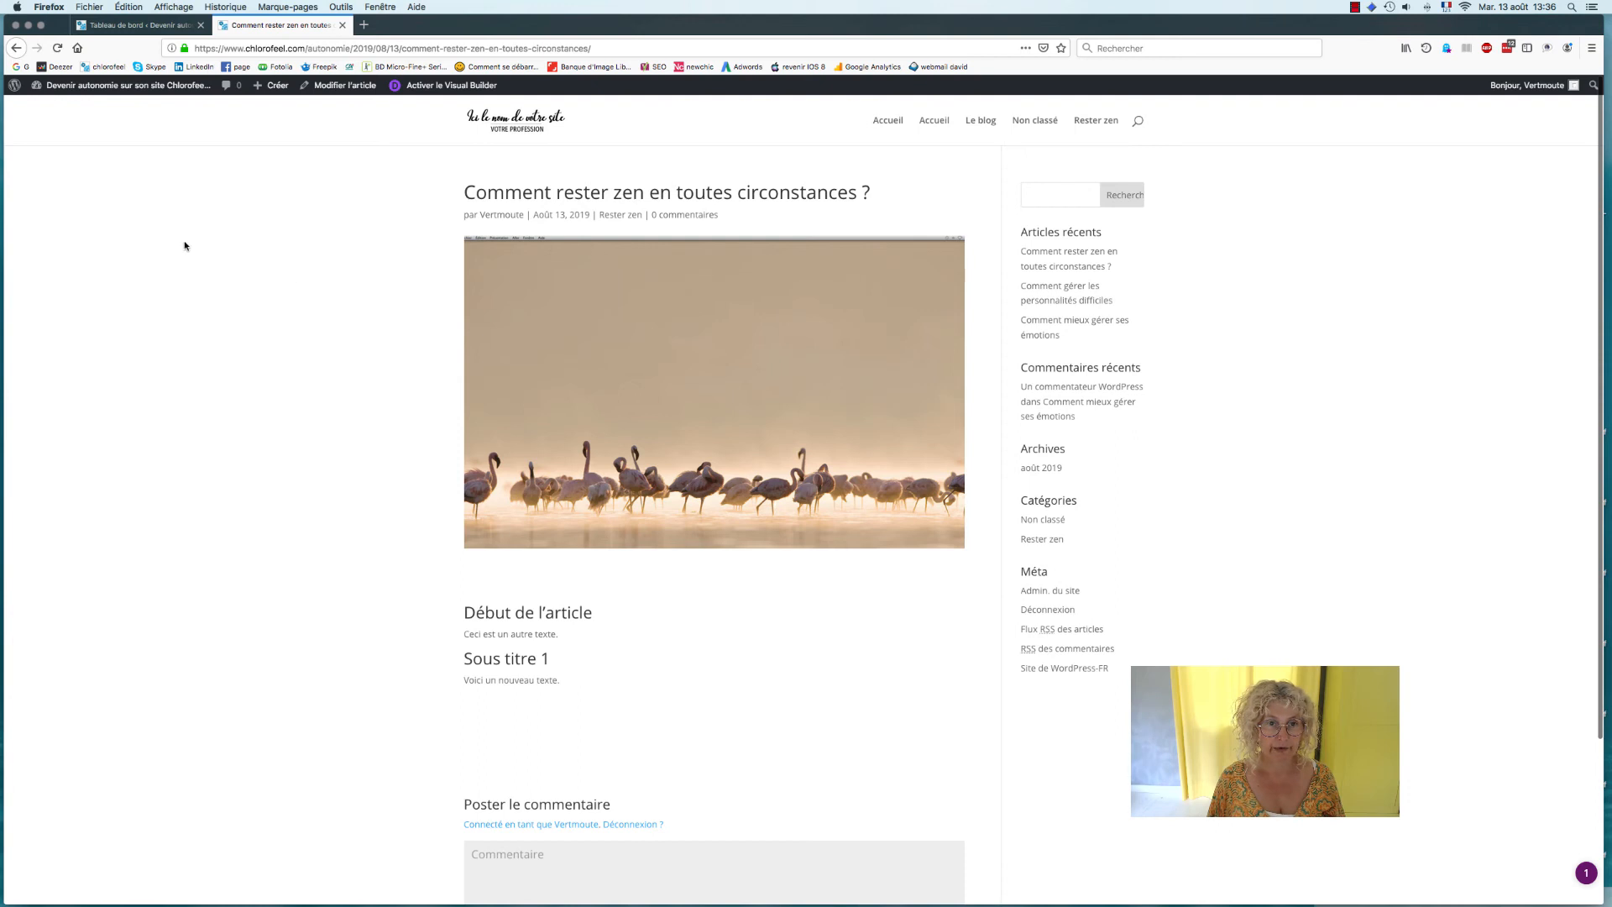
pyautogui.scroll(-1, 184, 245)
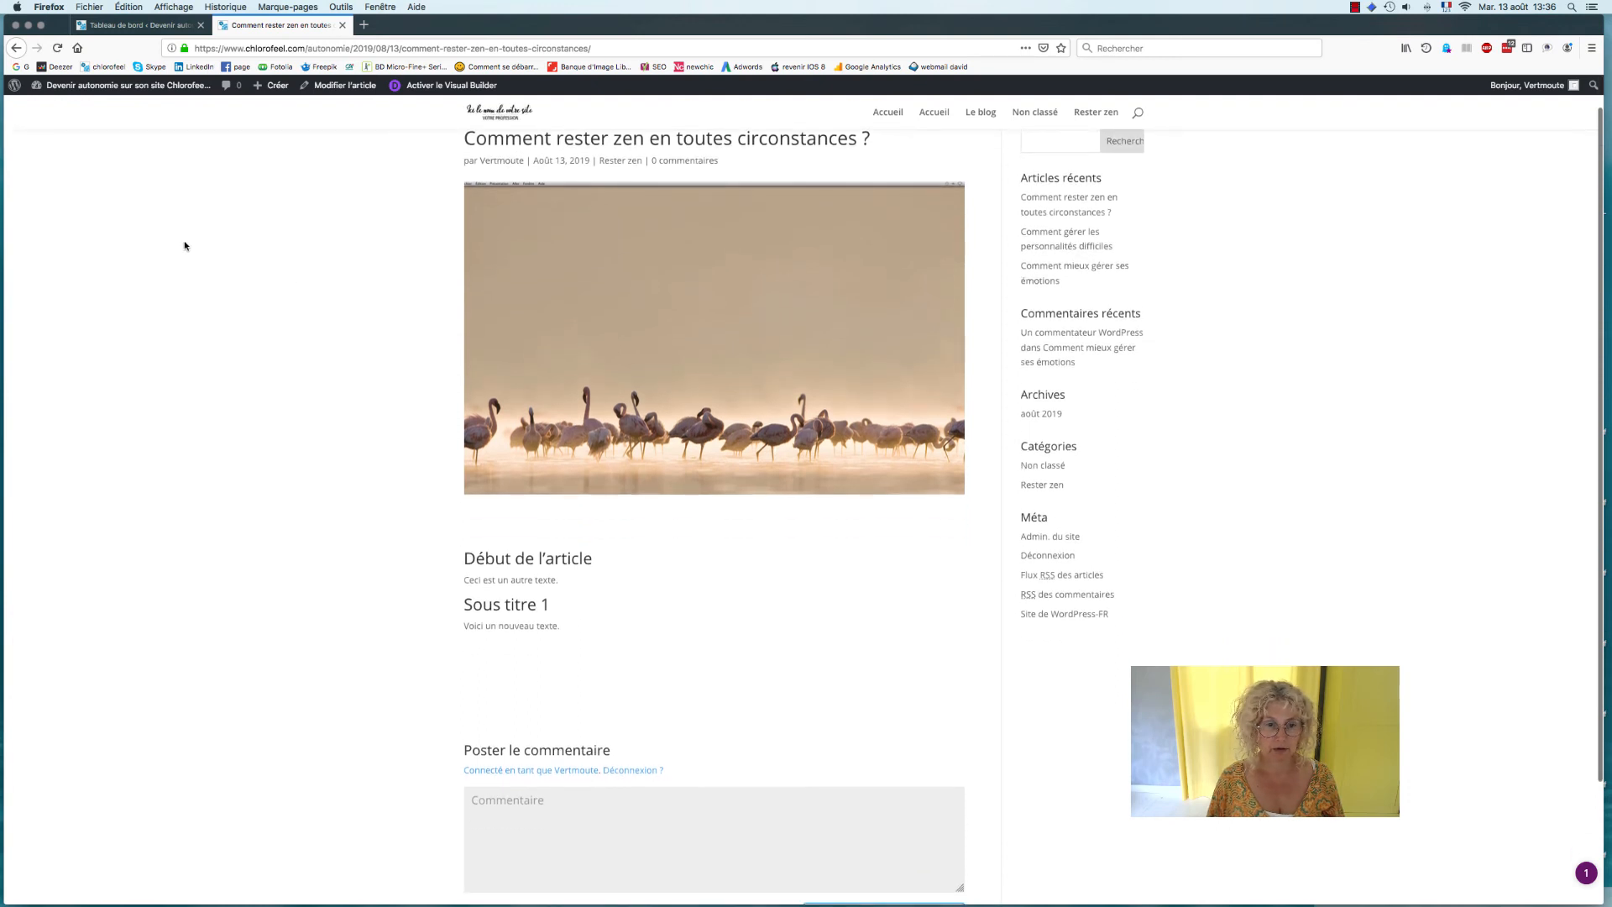
pyautogui.scroll(-3, 184, 245)
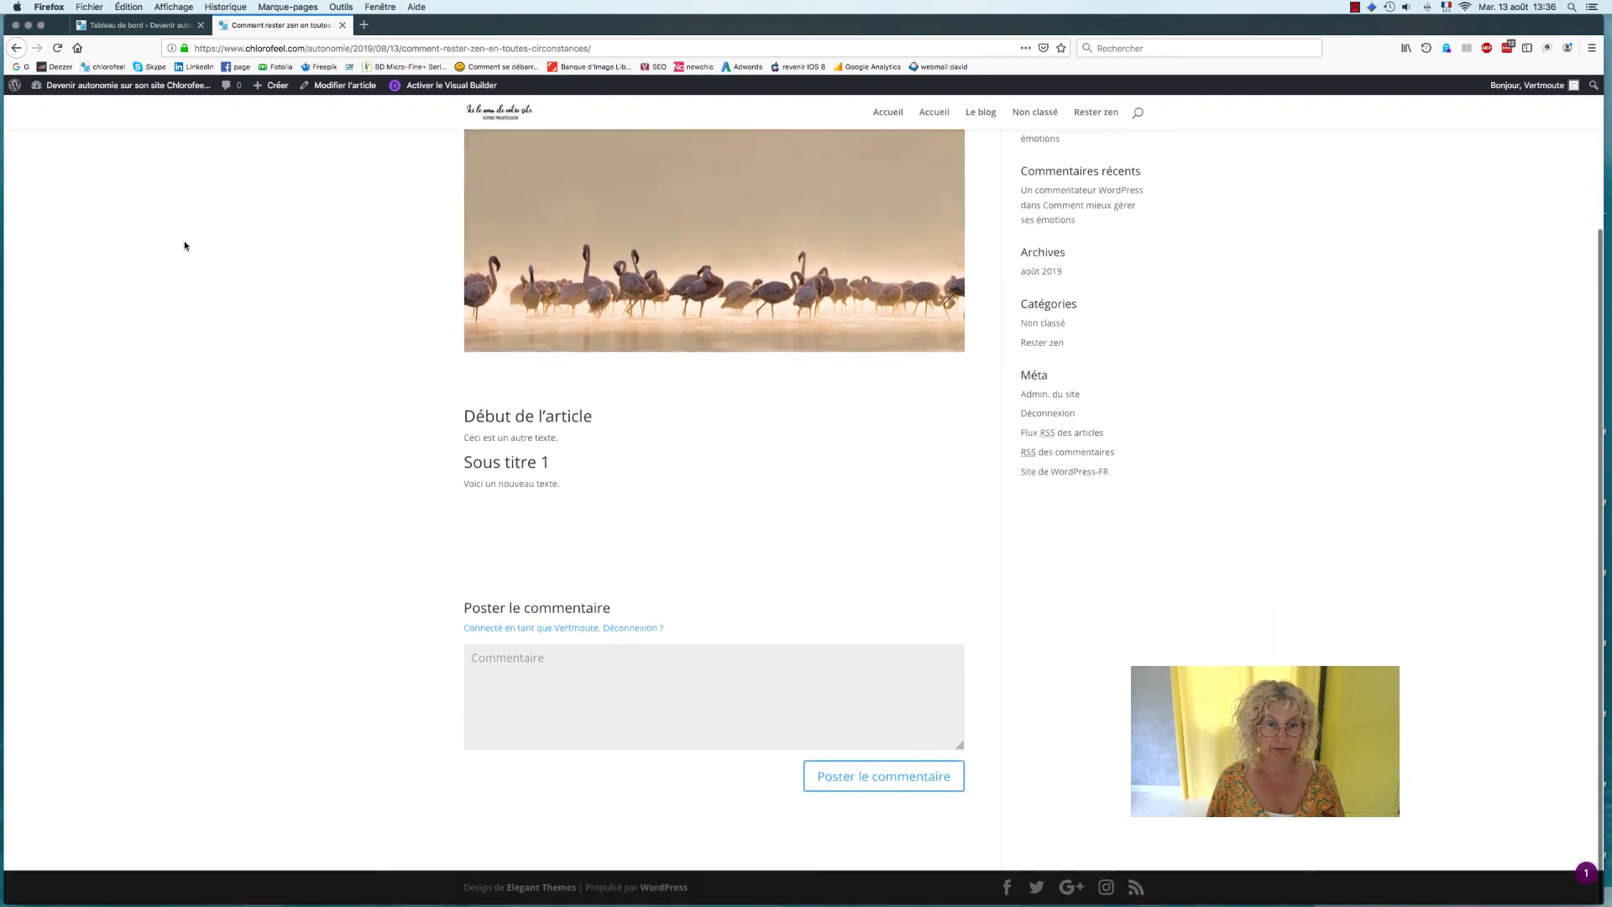
pyautogui.scroll(2, 185, 245)
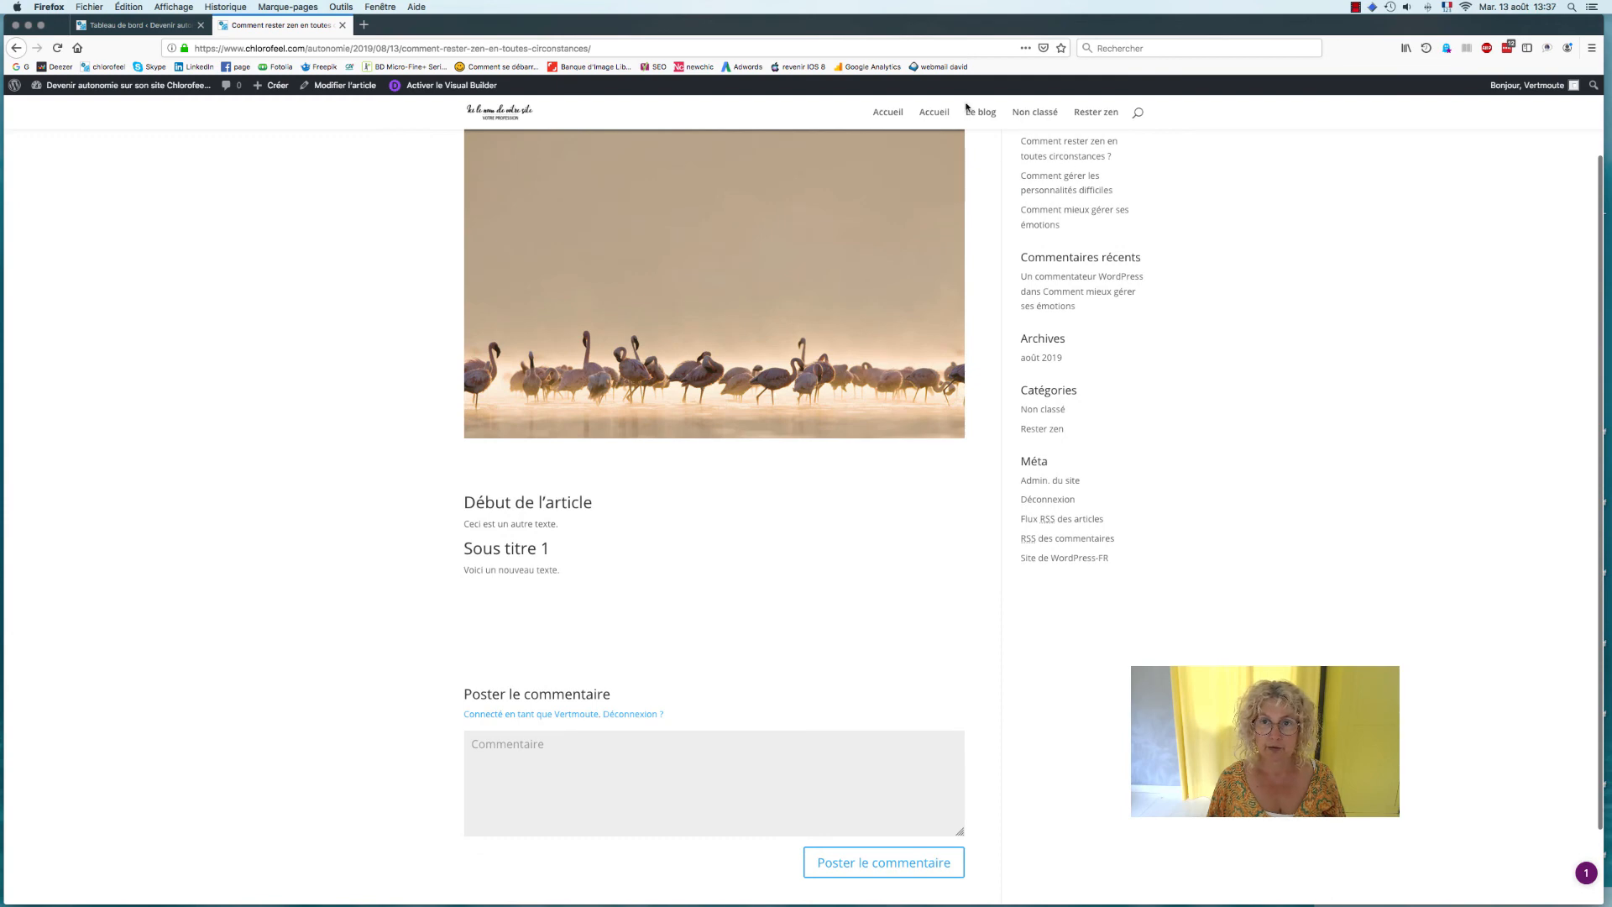
pyautogui.click(974, 110)
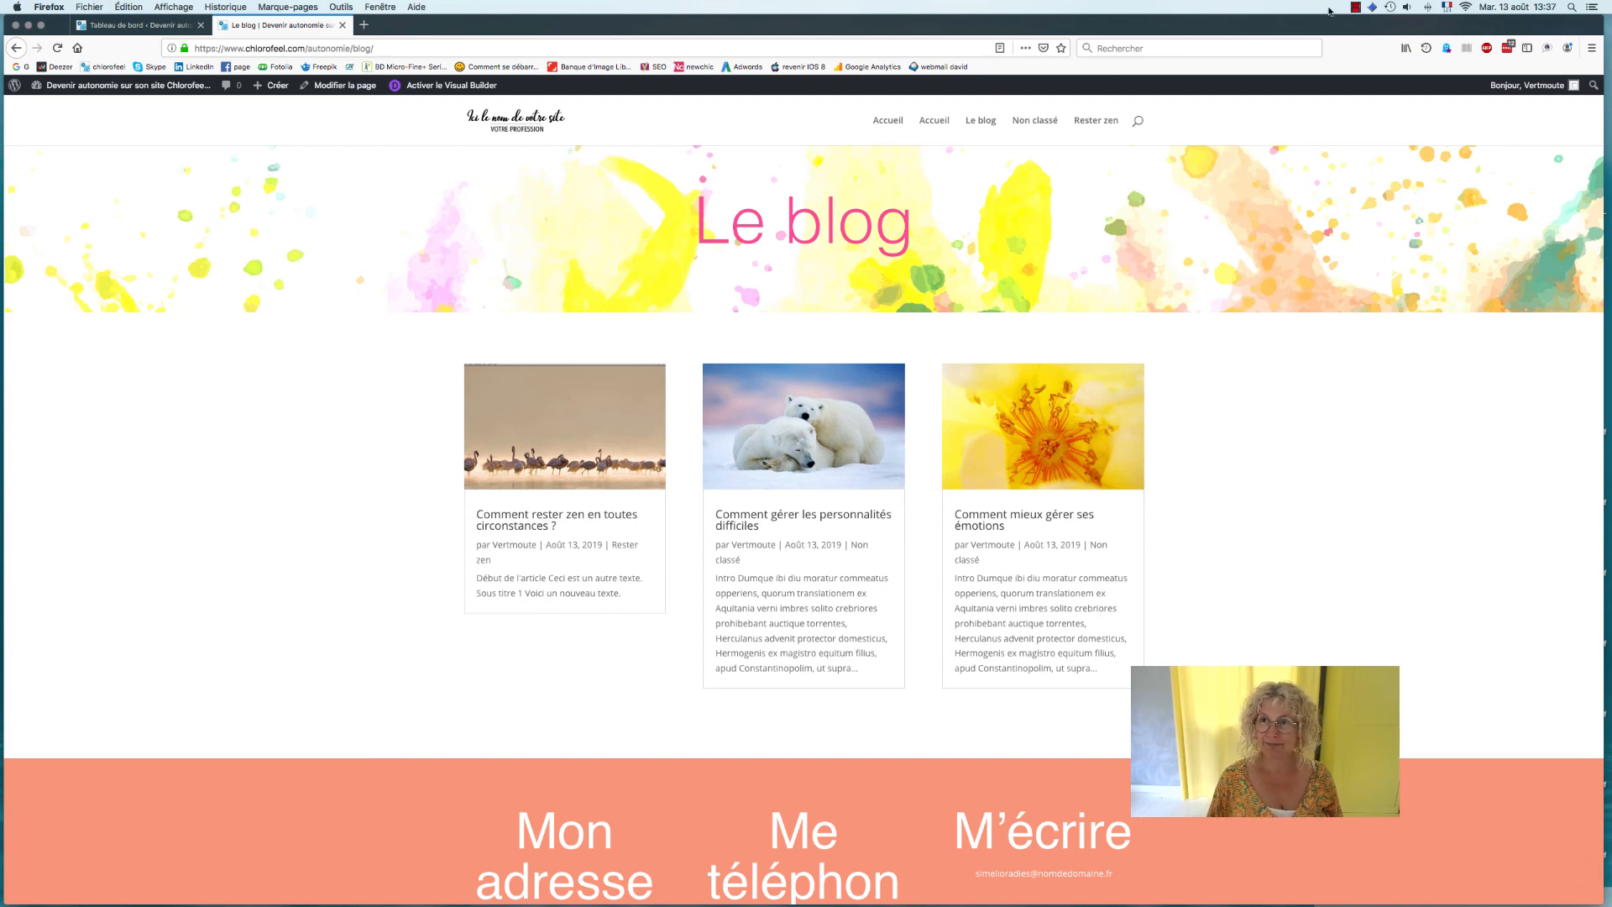
pyautogui.click(1355, 7)
pyautogui.click(1367, 22)
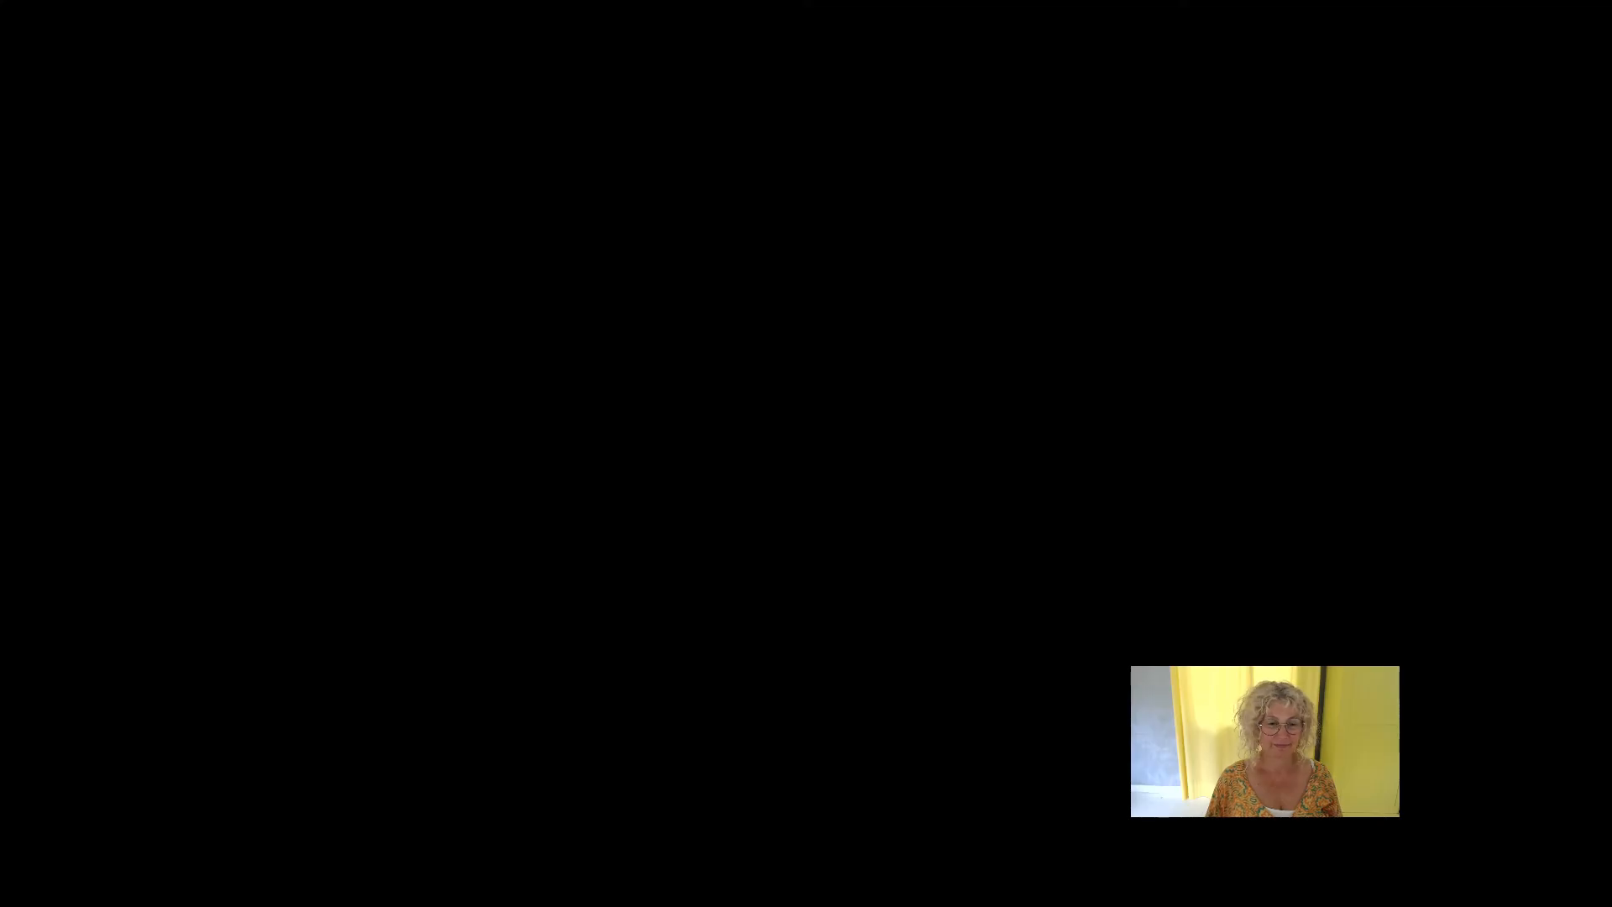